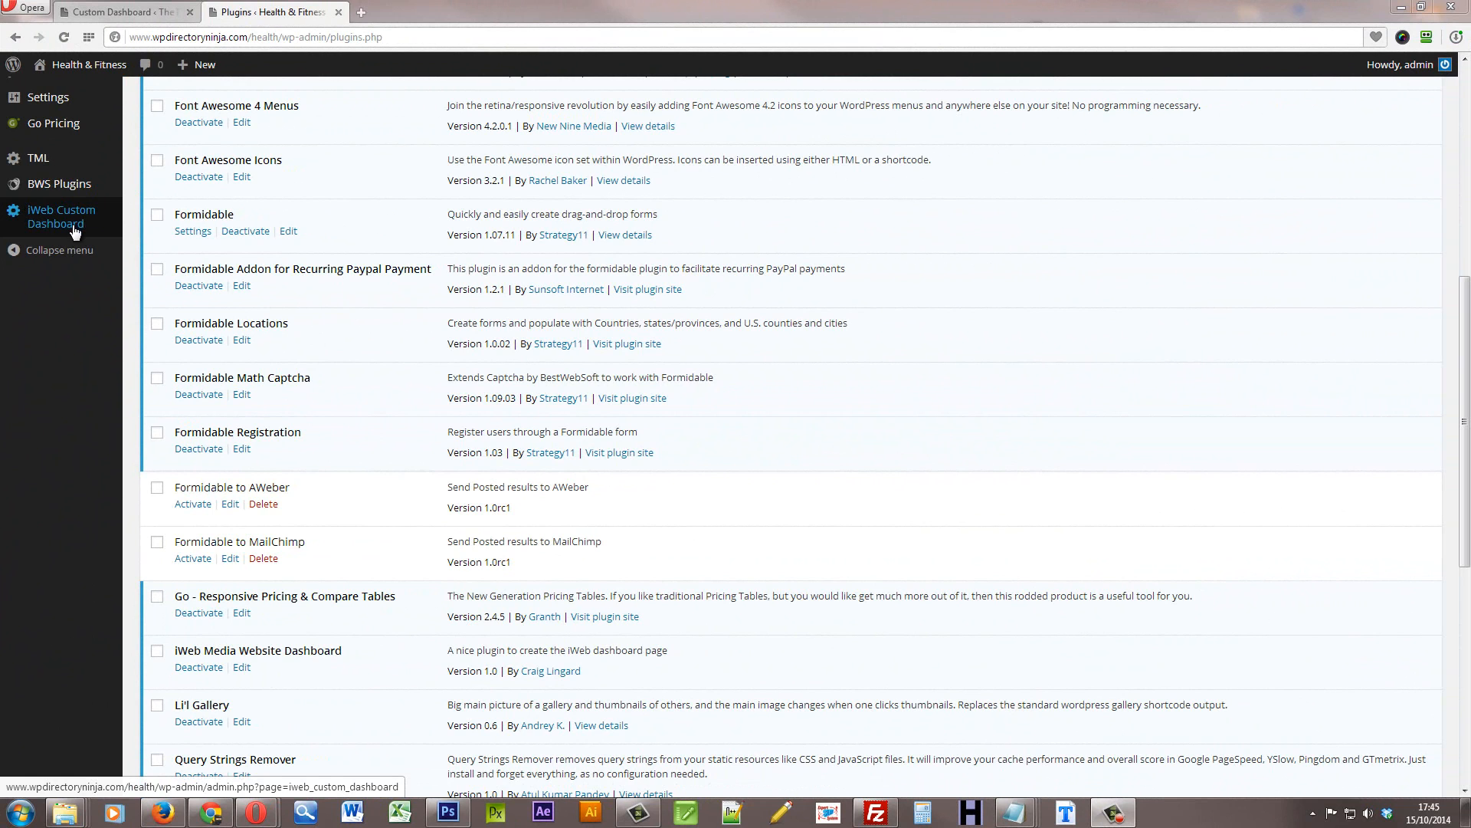
Open the iWeb Custom Dashboard settings page of the Health & Fitness site.
{"action": "scroll", "coordinate": [69, 306], "scroll_direction": "up", "scroll_amount": 6}
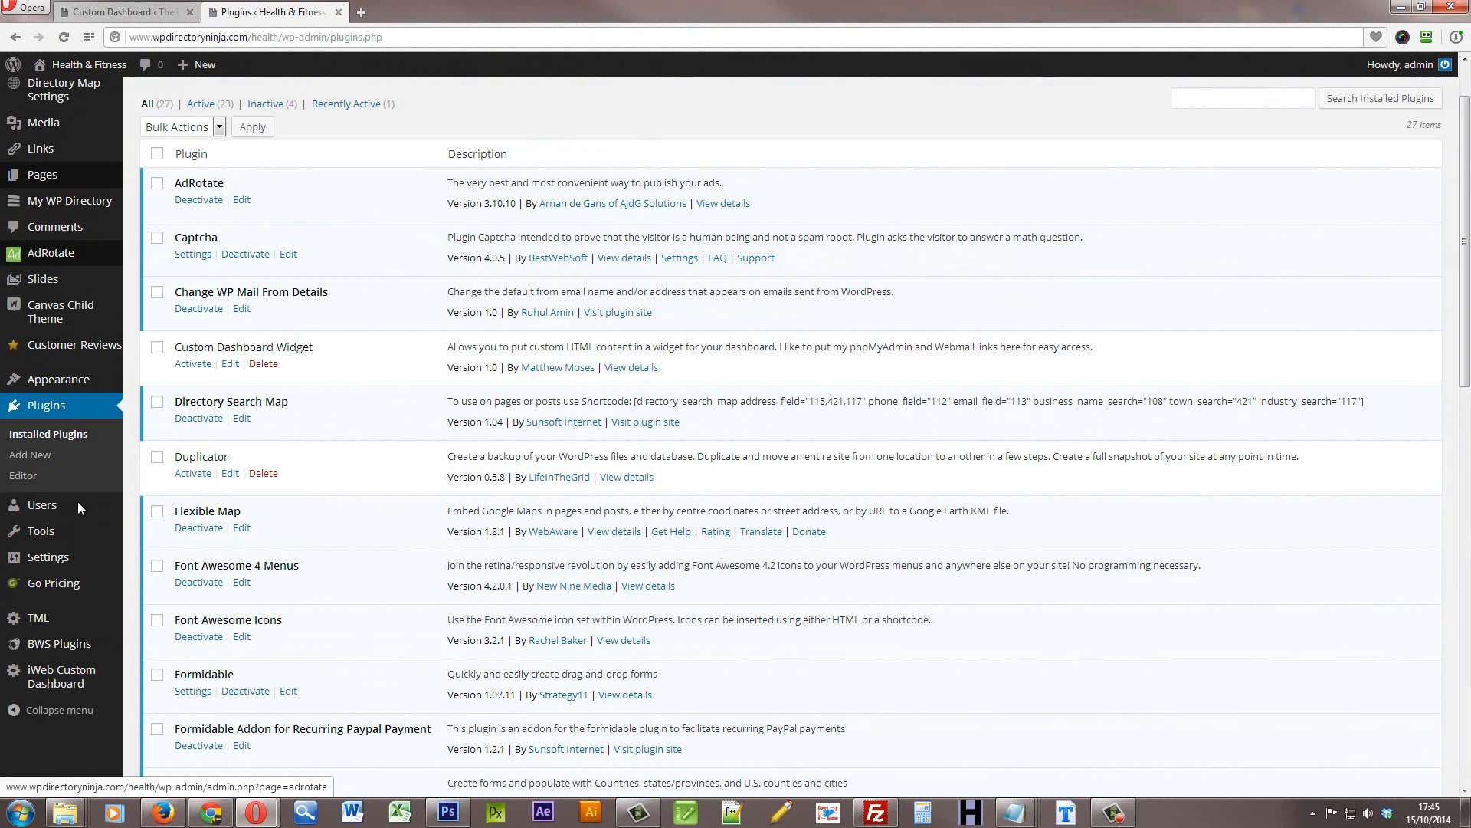
{"action": "mouse_move", "coordinate": [76, 624]}
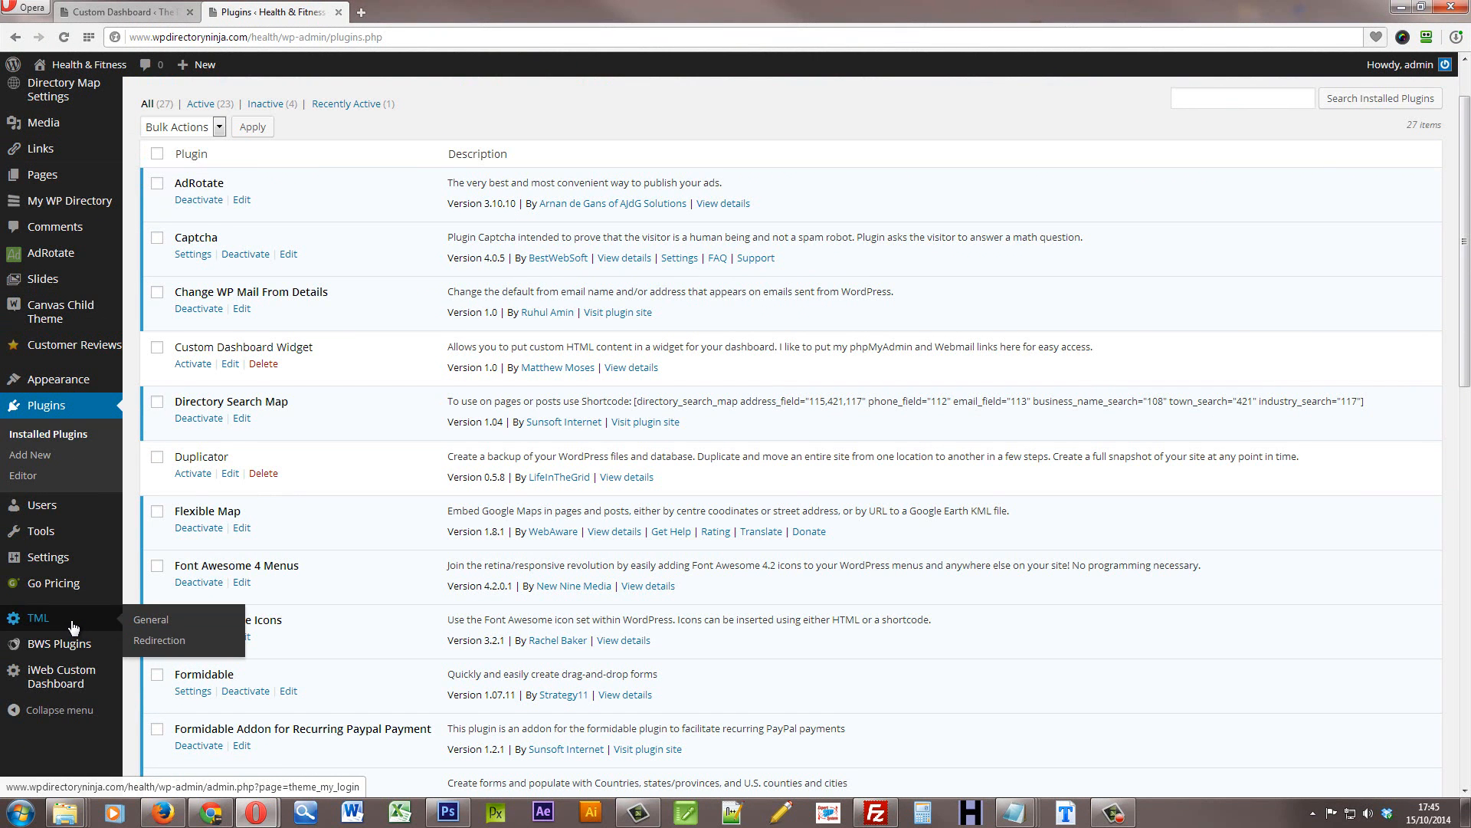
{"action": "scroll", "coordinate": [69, 637], "scroll_direction": "down", "scroll_amount": 2}
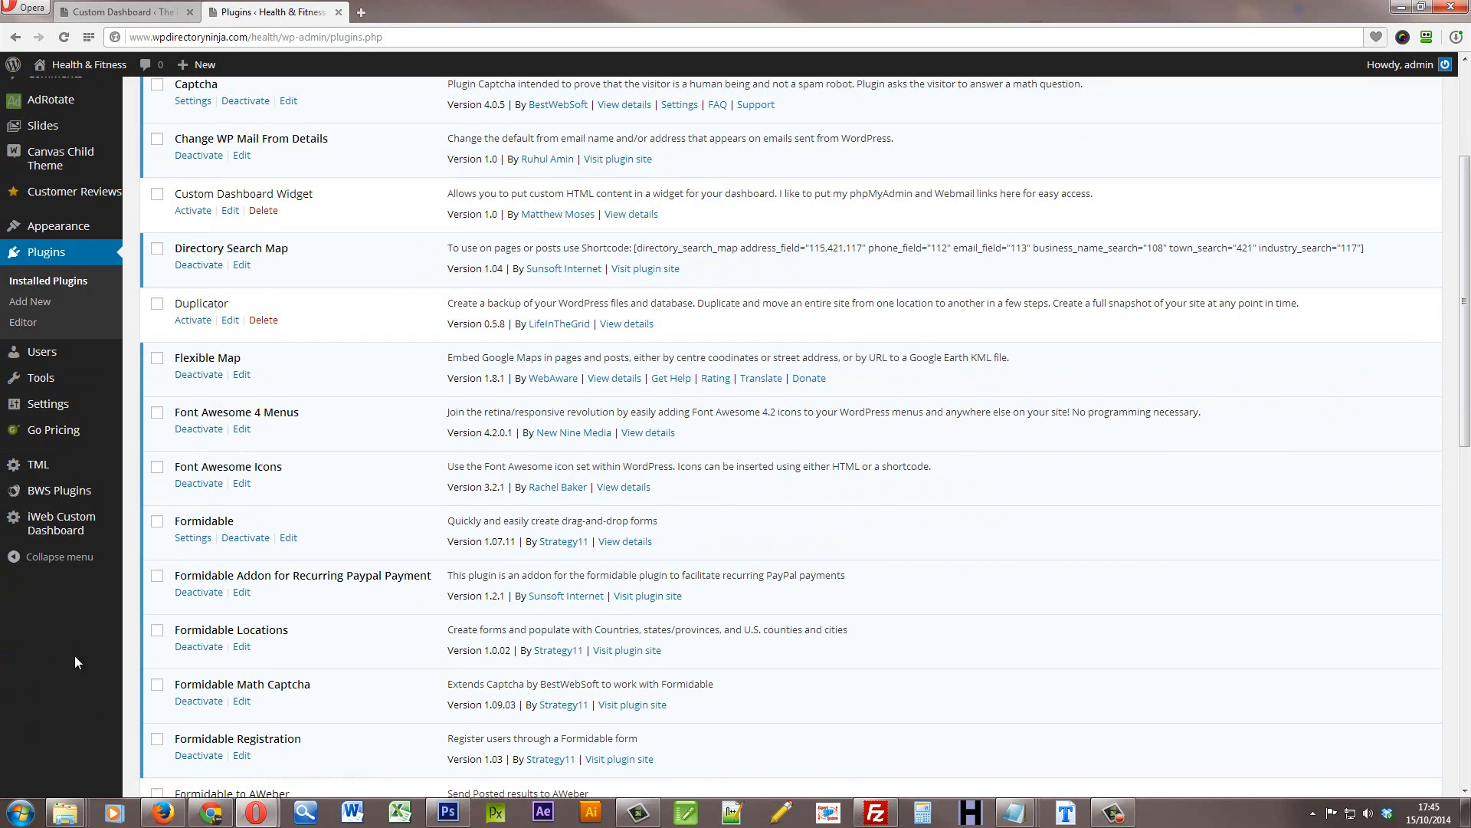
{"action": "left_click", "coordinate": [55, 524]}
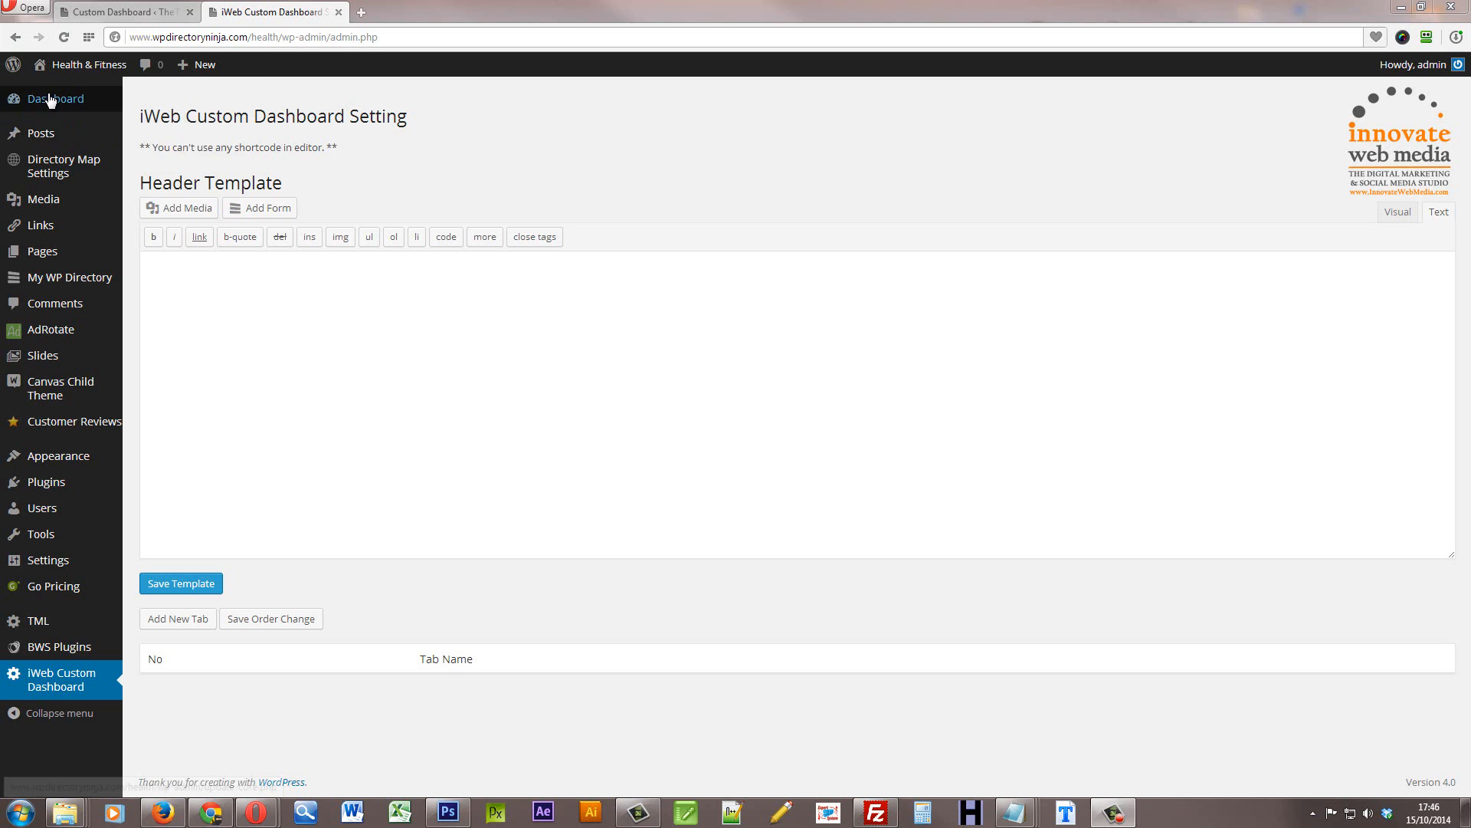
Compare the Health & Fitness site's custom dashboard page with the Noticeboard on the IT Directory's custom dashboard.
{"action": "mouse_move", "coordinate": [121, 107]}
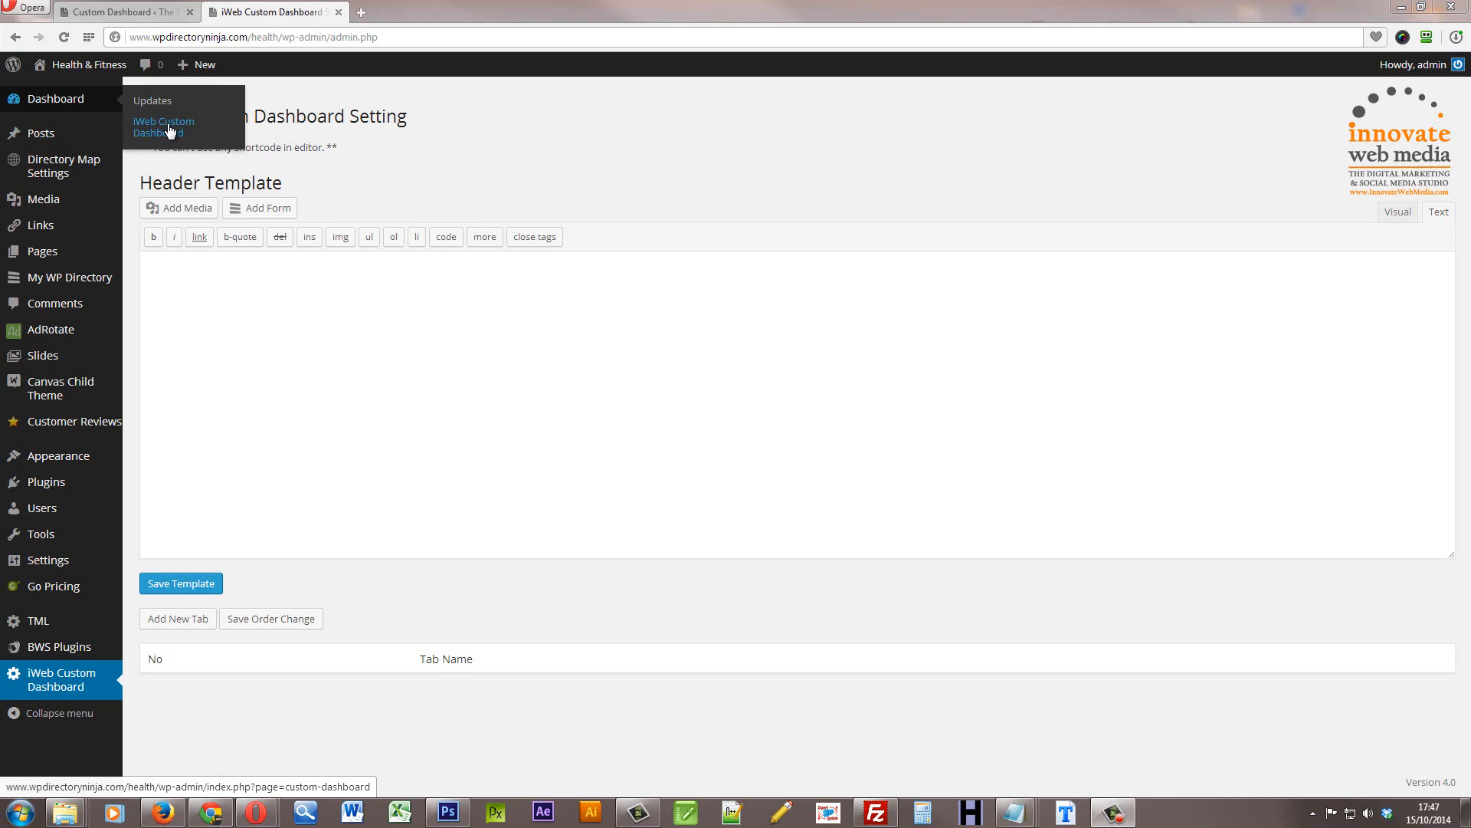
{"action": "left_click", "coordinate": [154, 129]}
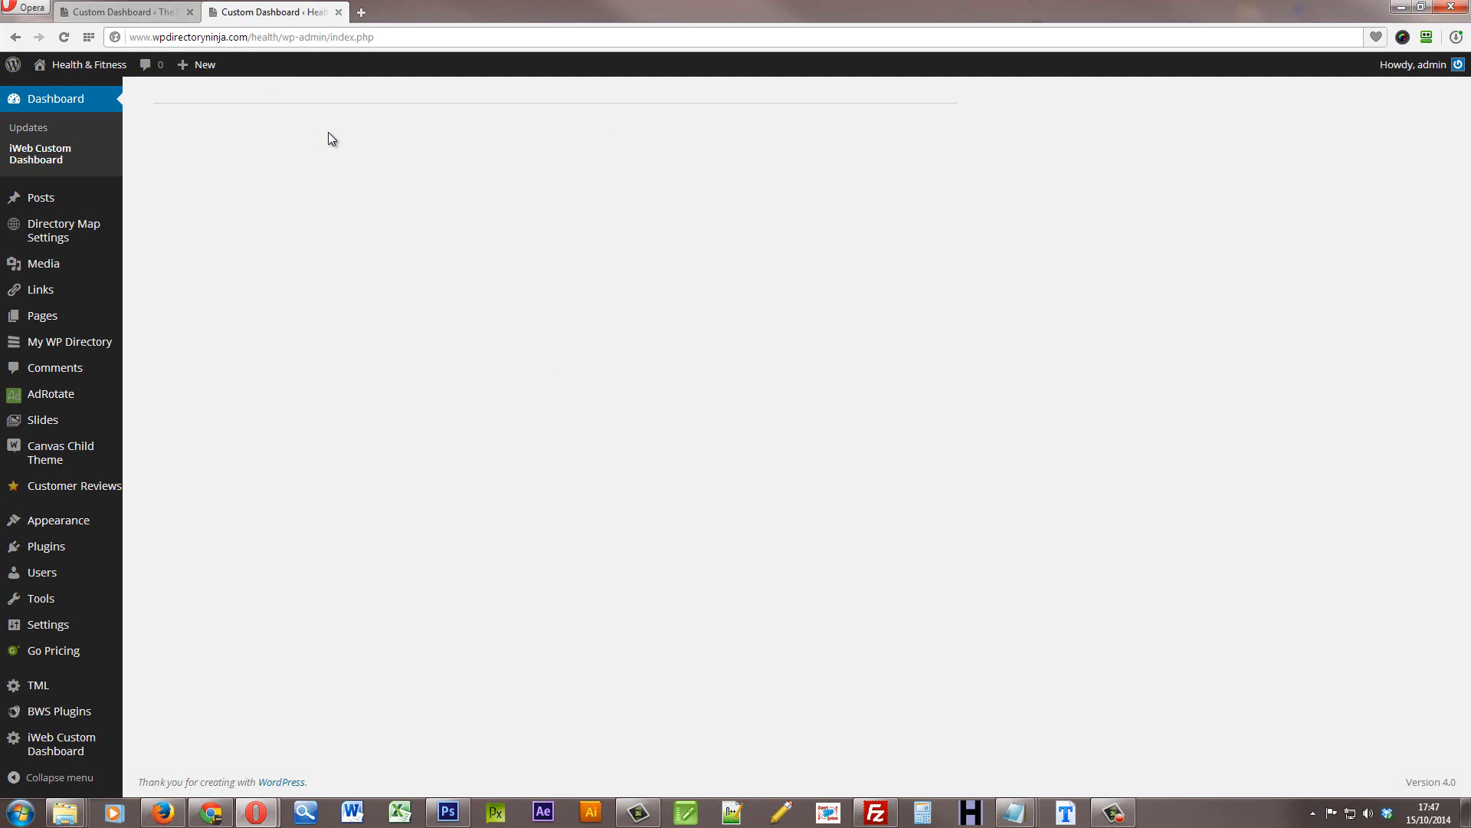
{"action": "left_click", "coordinate": [121, 12]}
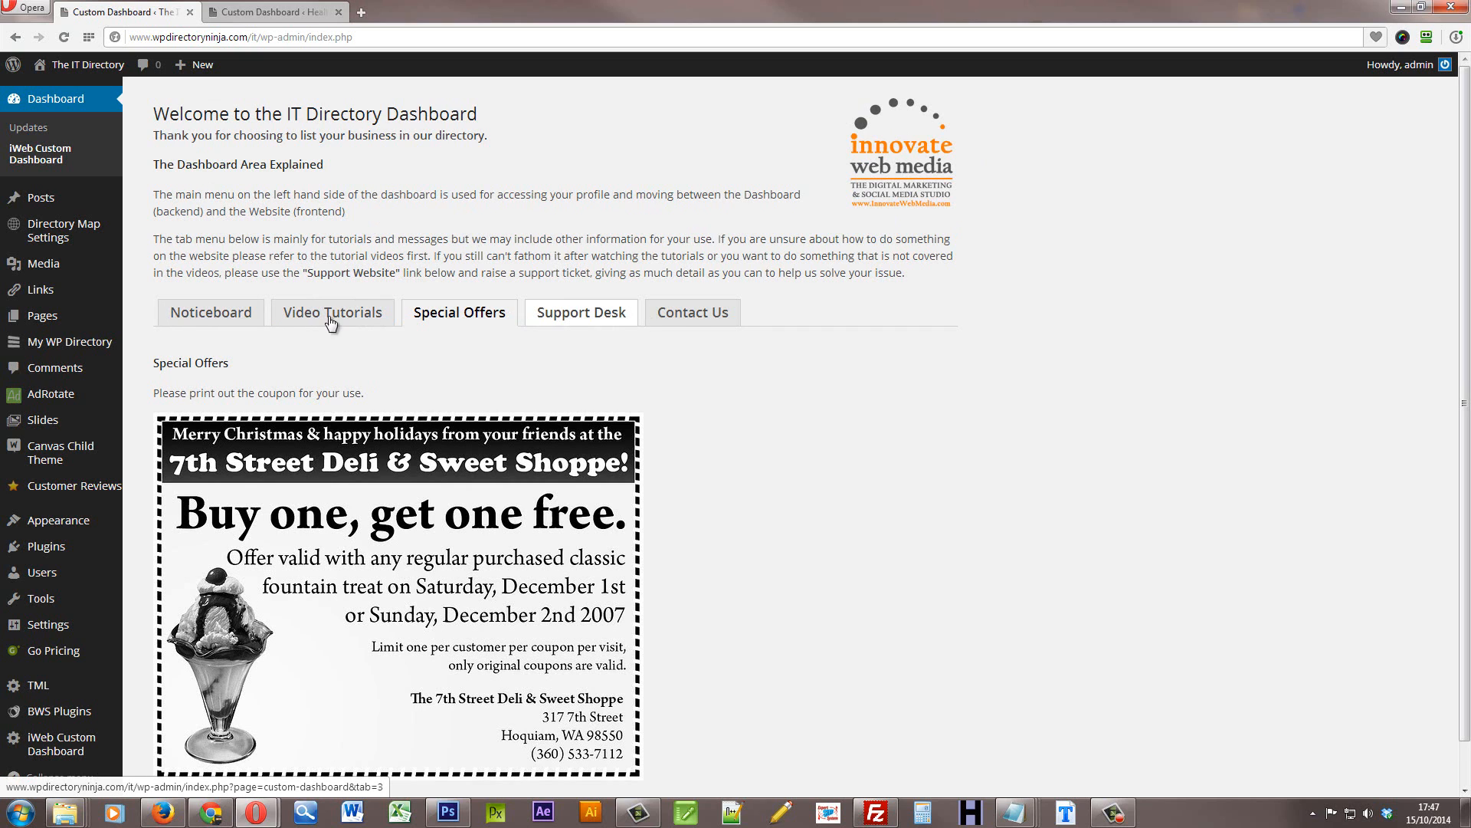
{"action": "left_click", "coordinate": [220, 313]}
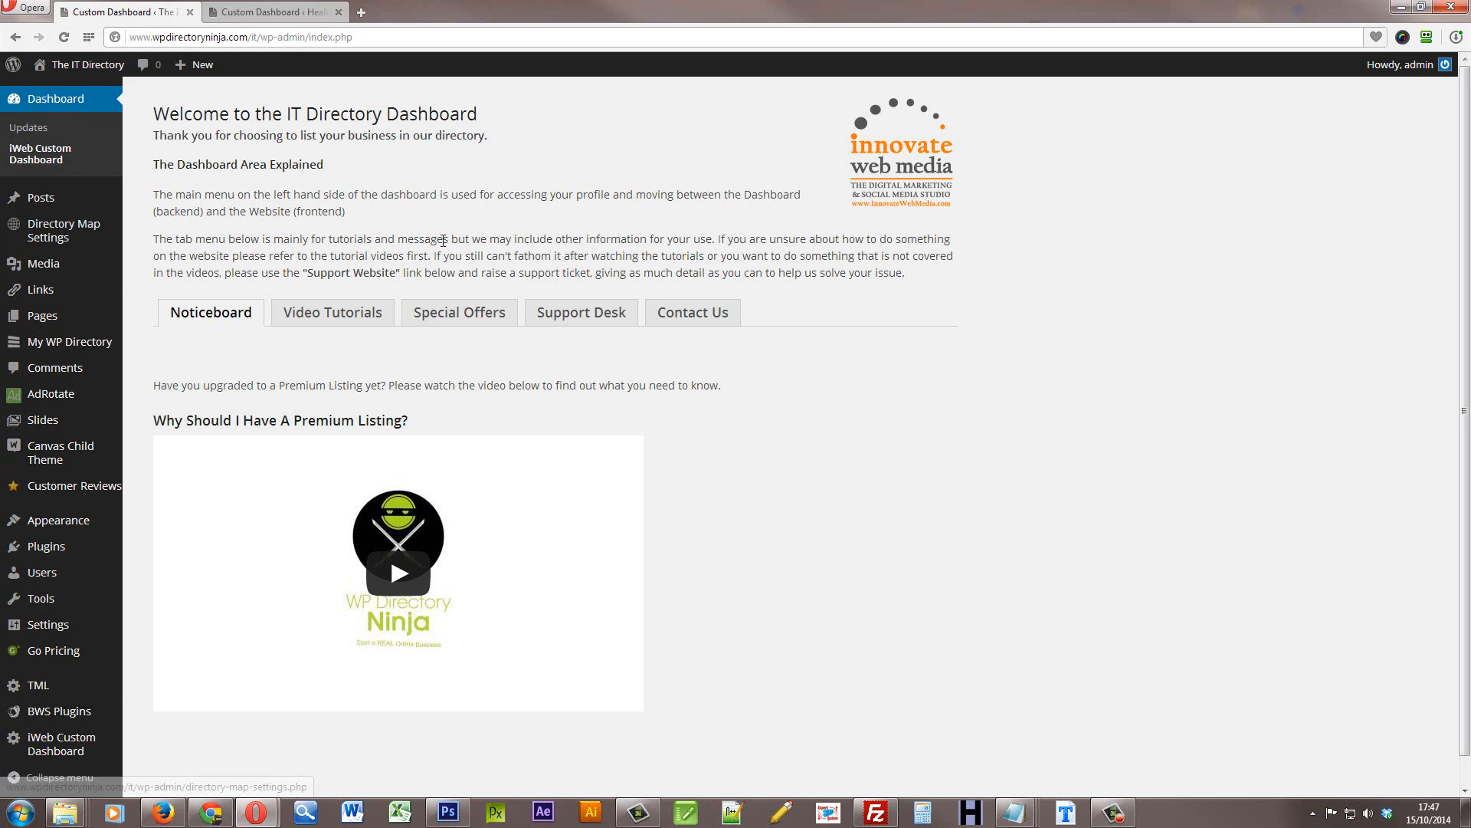
Switch to Chrome and examine the Video Tutorials section of the IT Directory dashboard as a listed business sees it.
{"action": "left_click", "coordinate": [213, 814]}
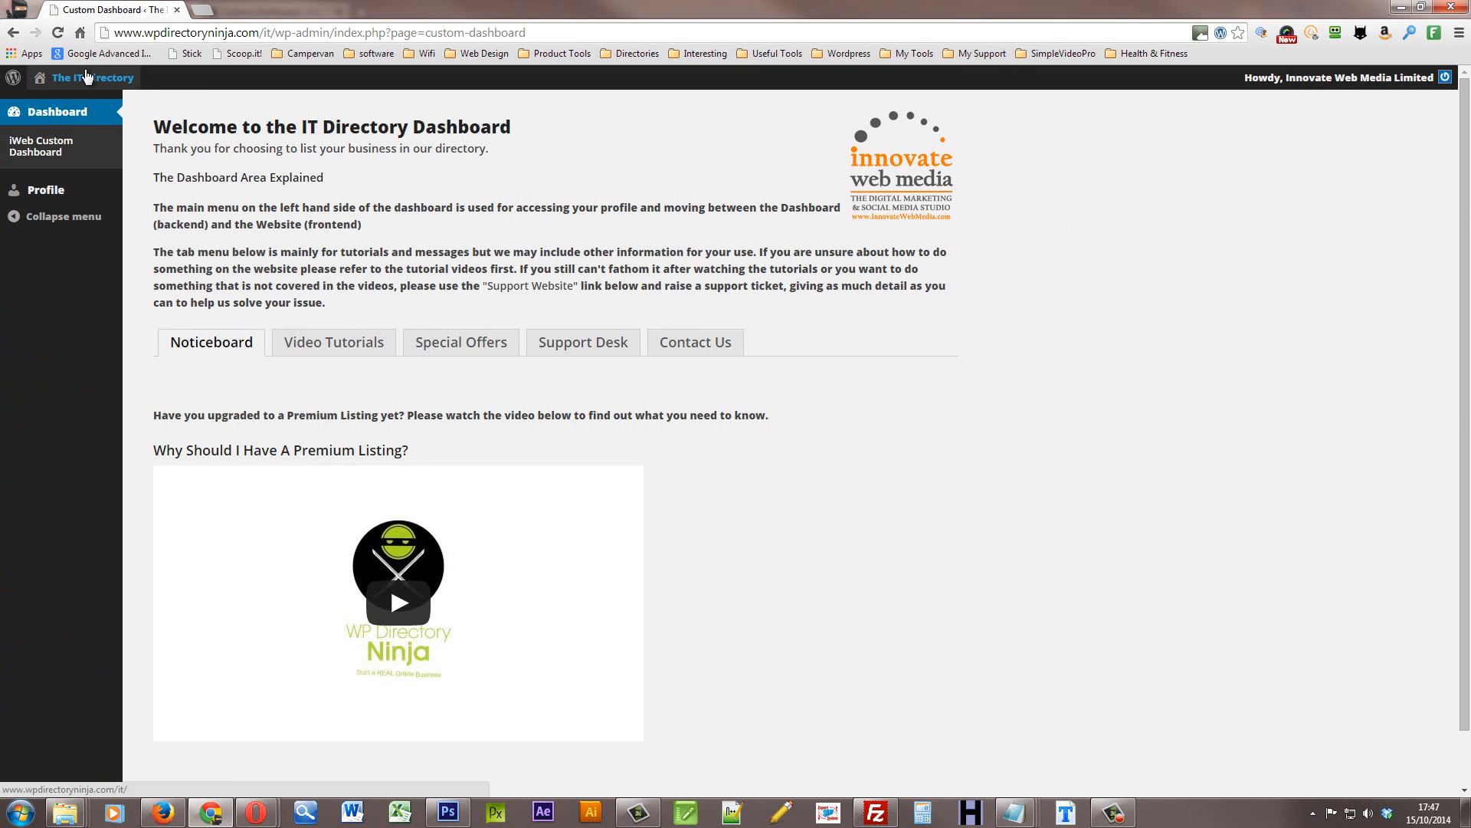
{"action": "mouse_move", "coordinate": [81, 80]}
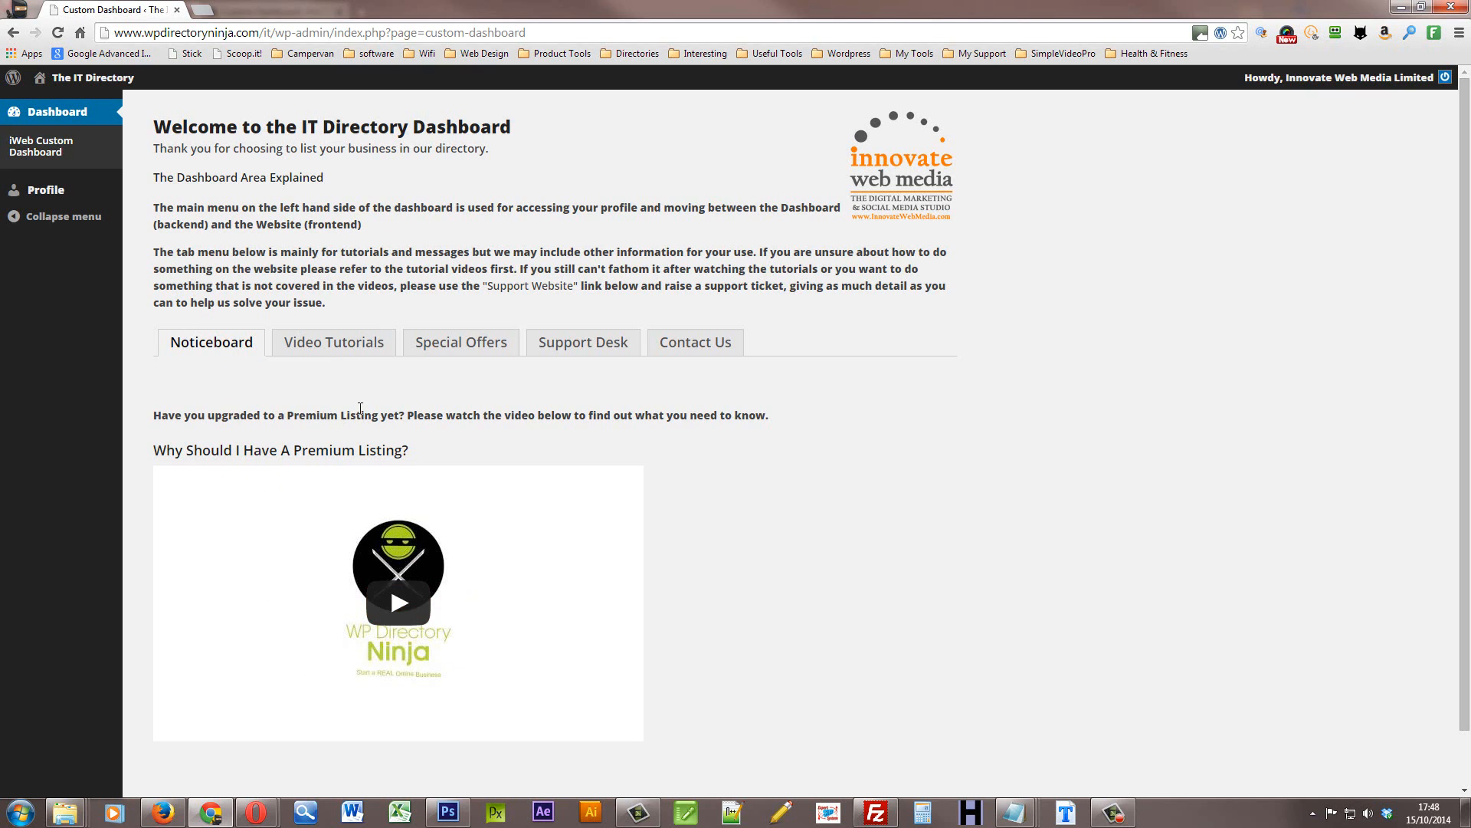
{"action": "left_click", "coordinate": [340, 346]}
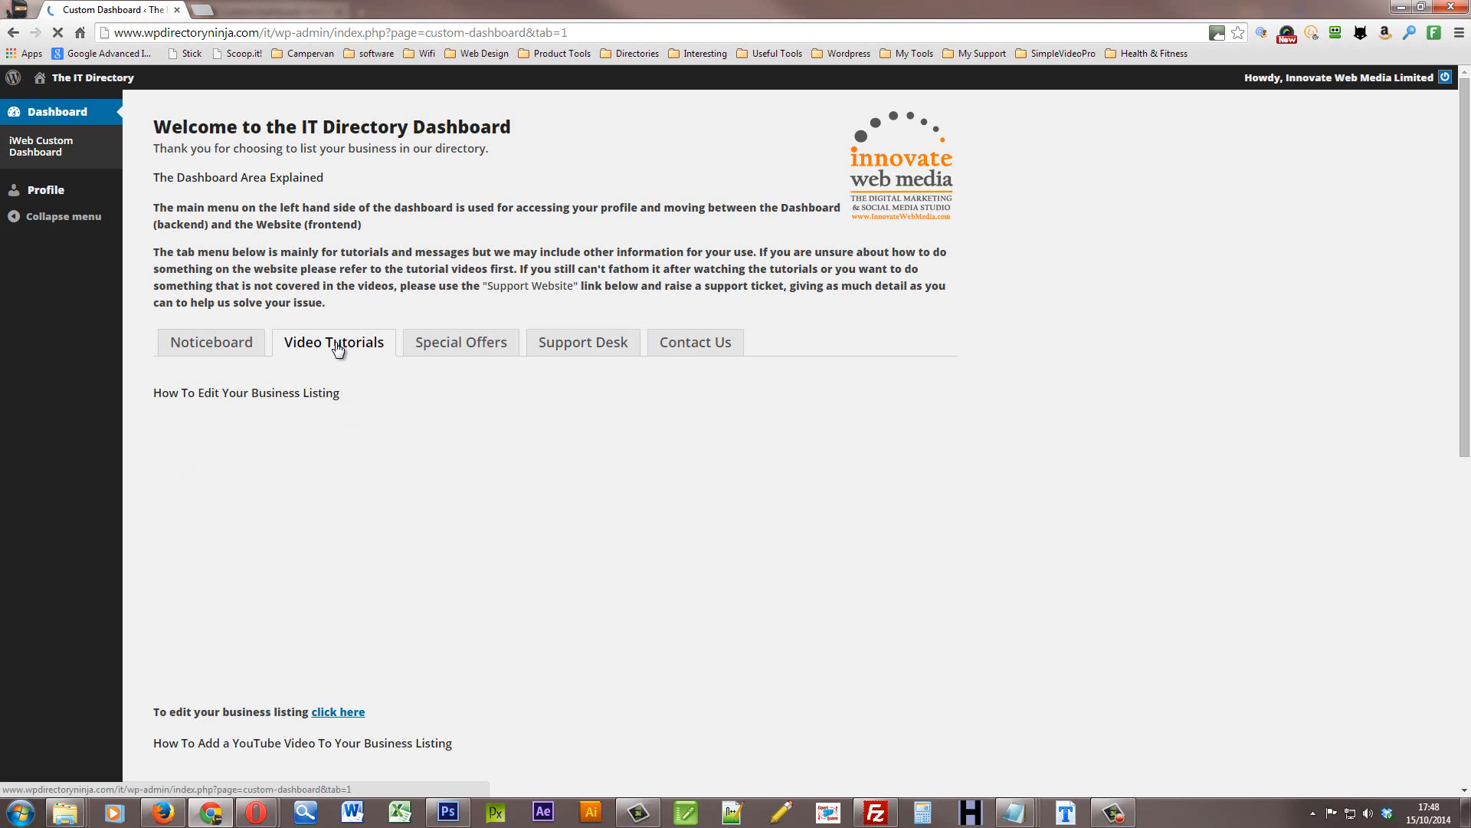
{"action": "scroll", "coordinate": [797, 445], "scroll_direction": "down", "scroll_amount": 1}
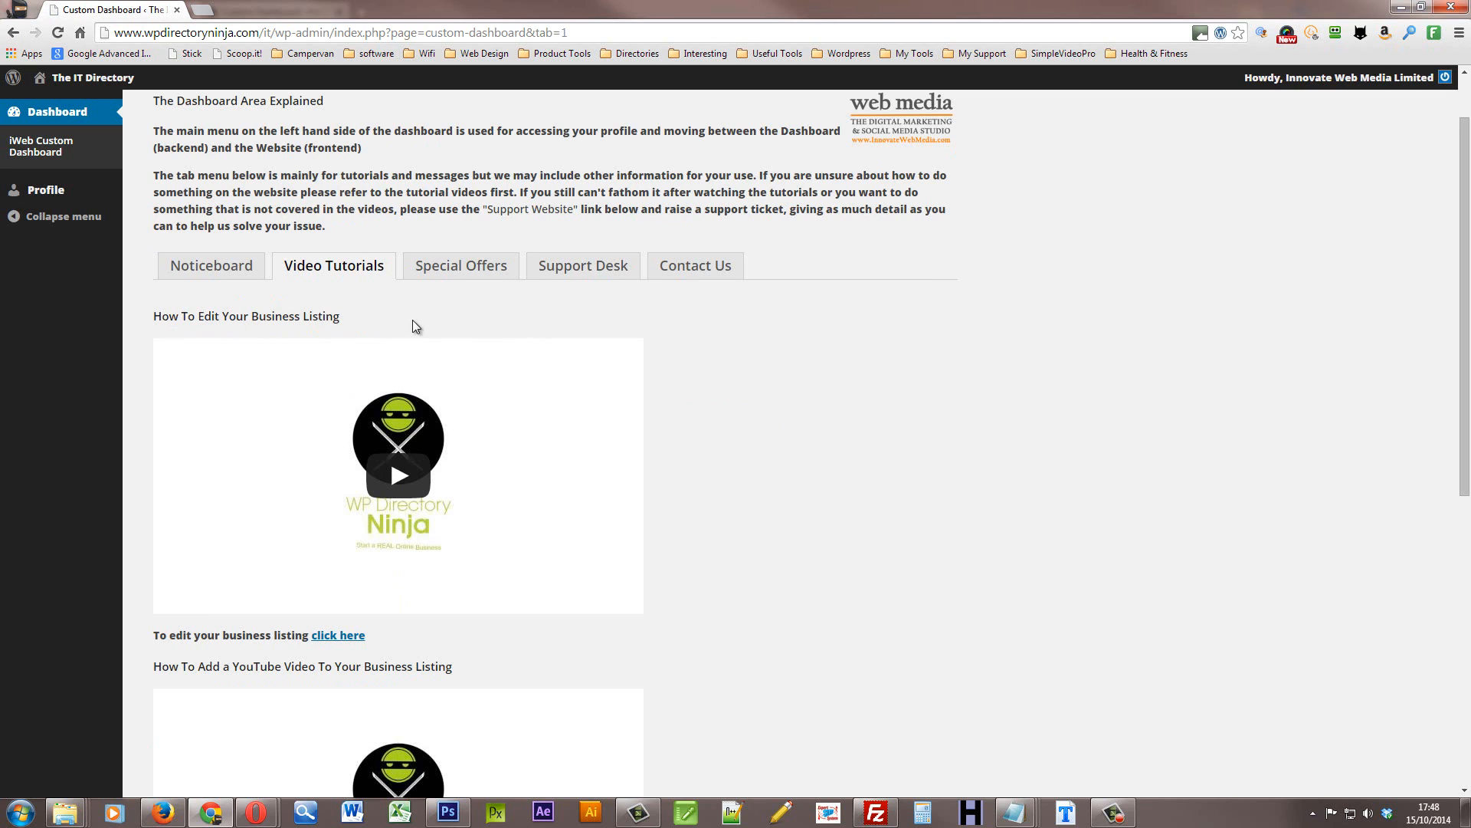
{"action": "scroll", "coordinate": [730, 487], "scroll_direction": "down", "scroll_amount": 2}
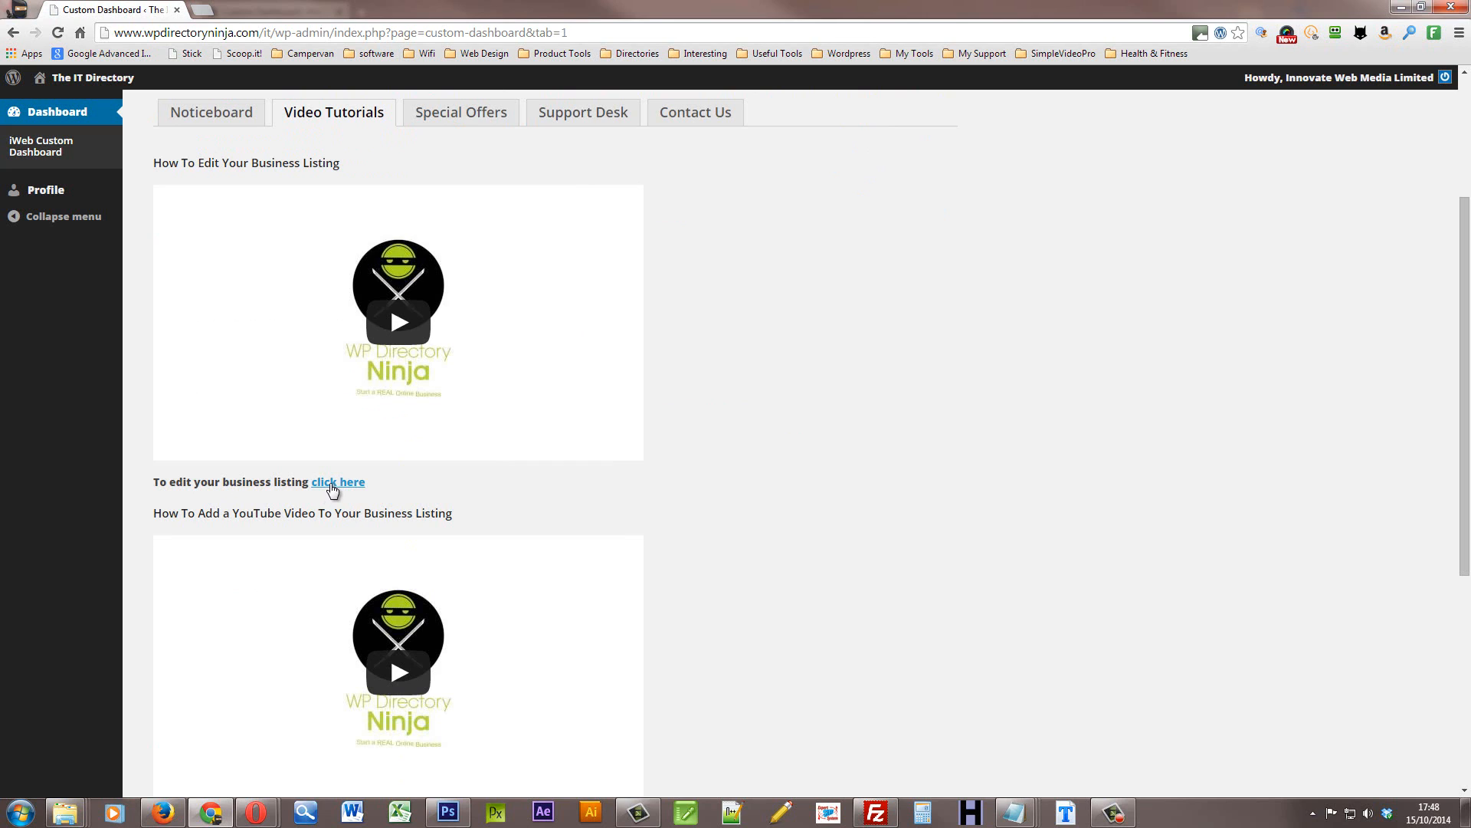
{"action": "scroll", "coordinate": [778, 460], "scroll_direction": "down", "scroll_amount": 2}
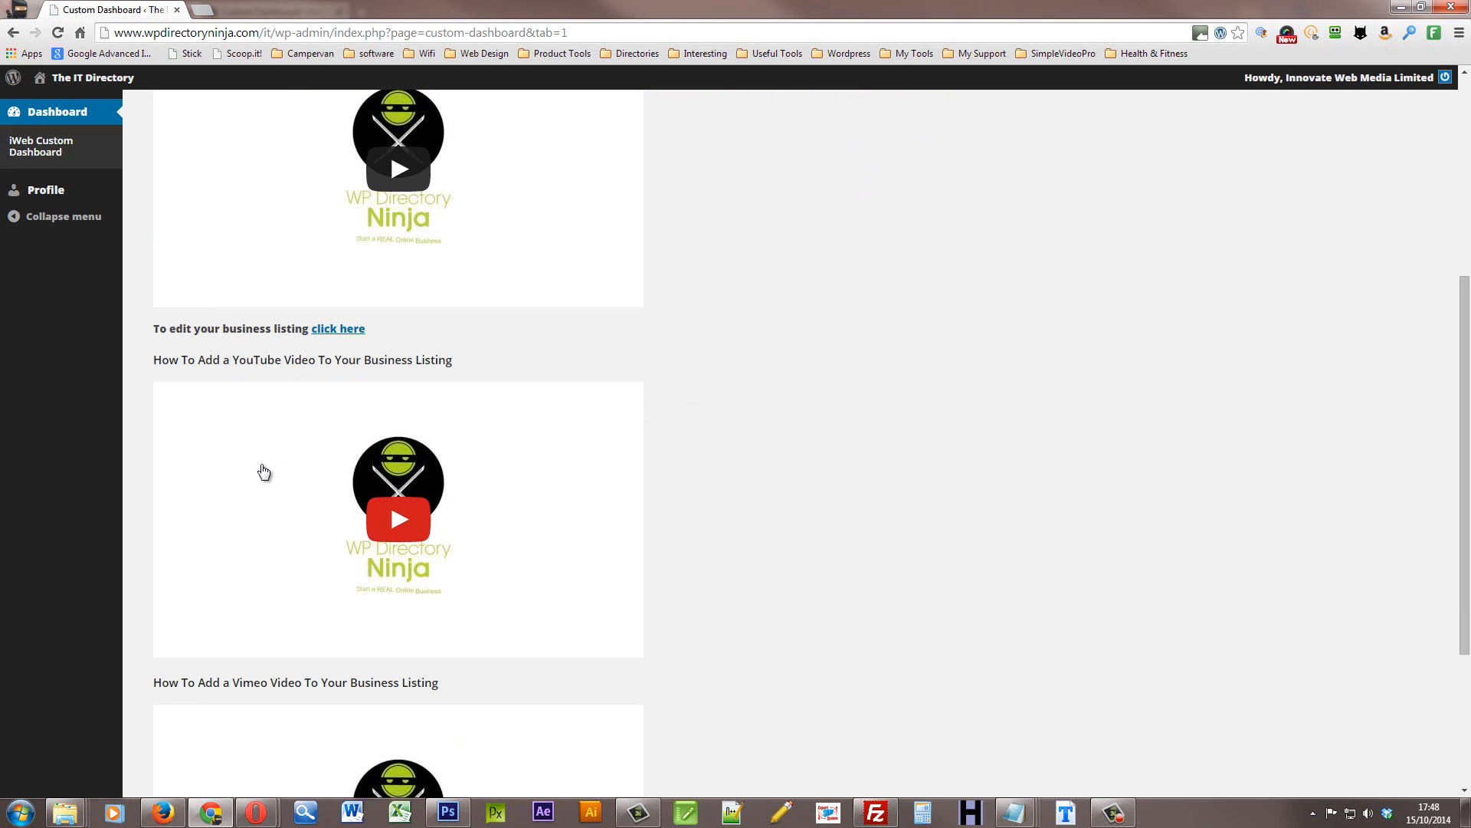
{"action": "scroll", "coordinate": [776, 486], "scroll_direction": "down", "scroll_amount": 2}
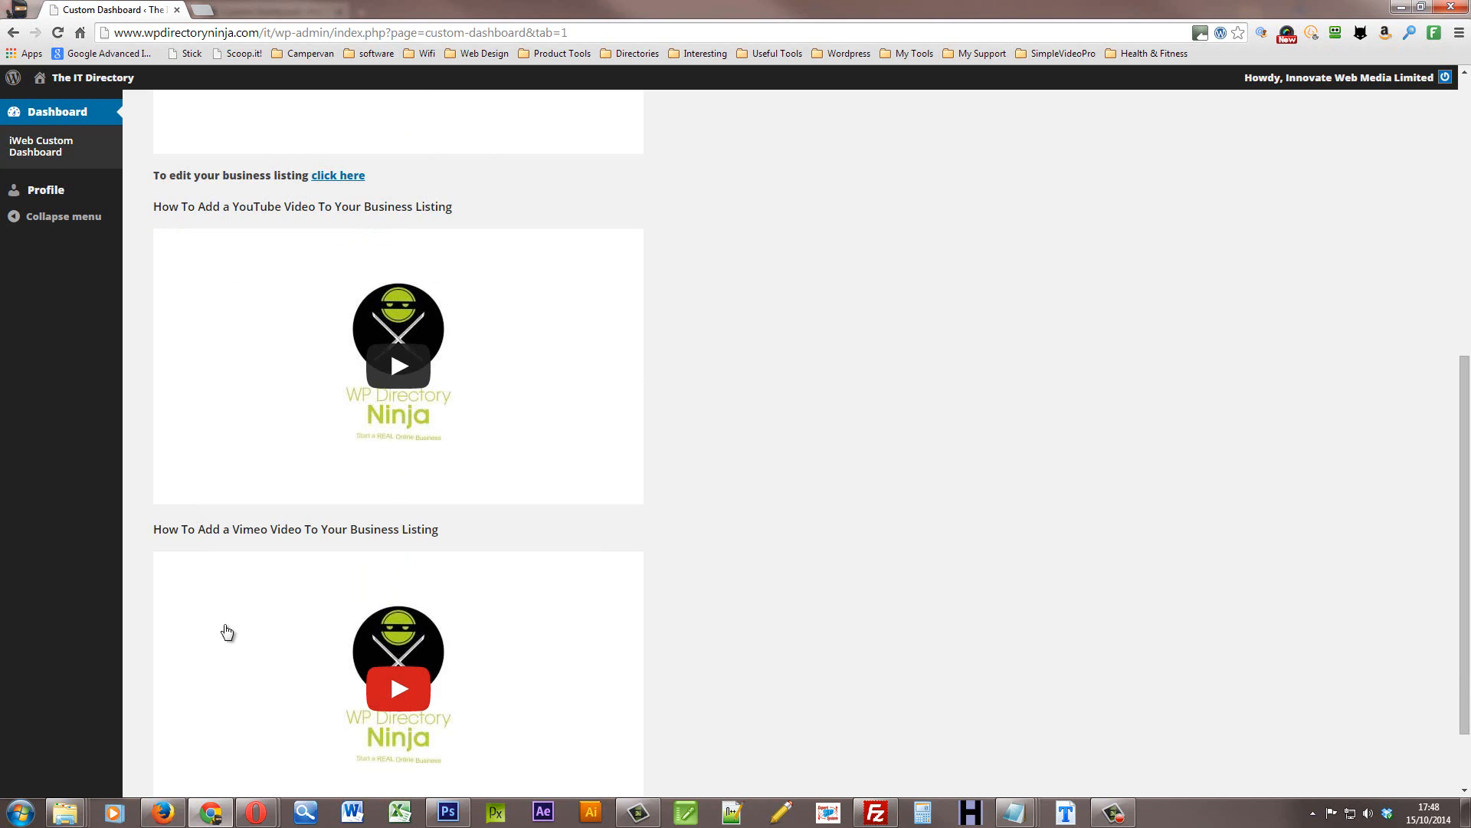
{"action": "scroll", "coordinate": [769, 509], "scroll_direction": "down", "scroll_amount": 2}
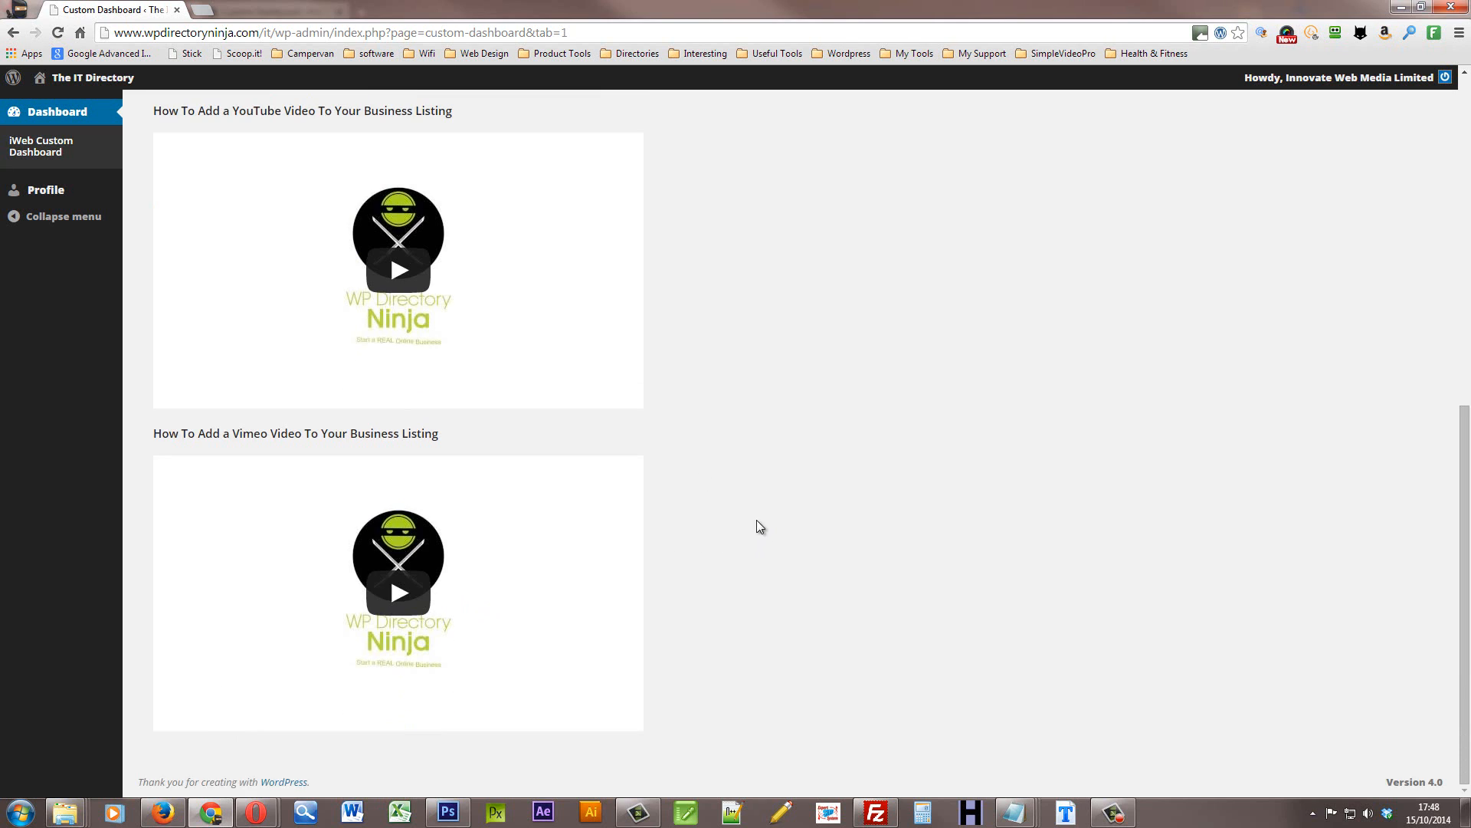
{"action": "scroll", "coordinate": [747, 522], "scroll_direction": "up", "scroll_amount": 8}
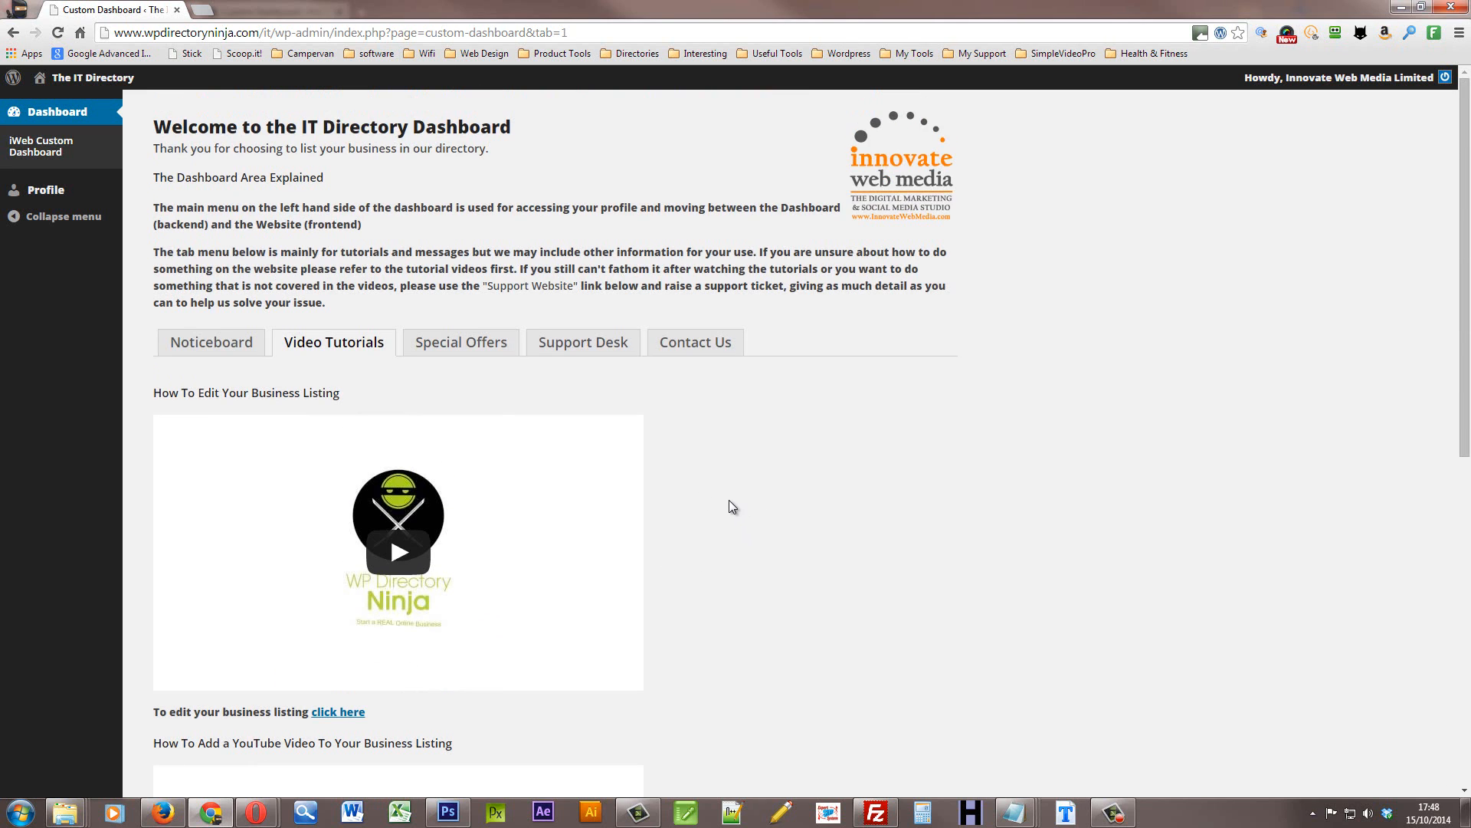
Review the Special Offers, Support Desk and Contact Us sections of the business user's dashboard.
{"action": "left_click", "coordinate": [464, 344]}
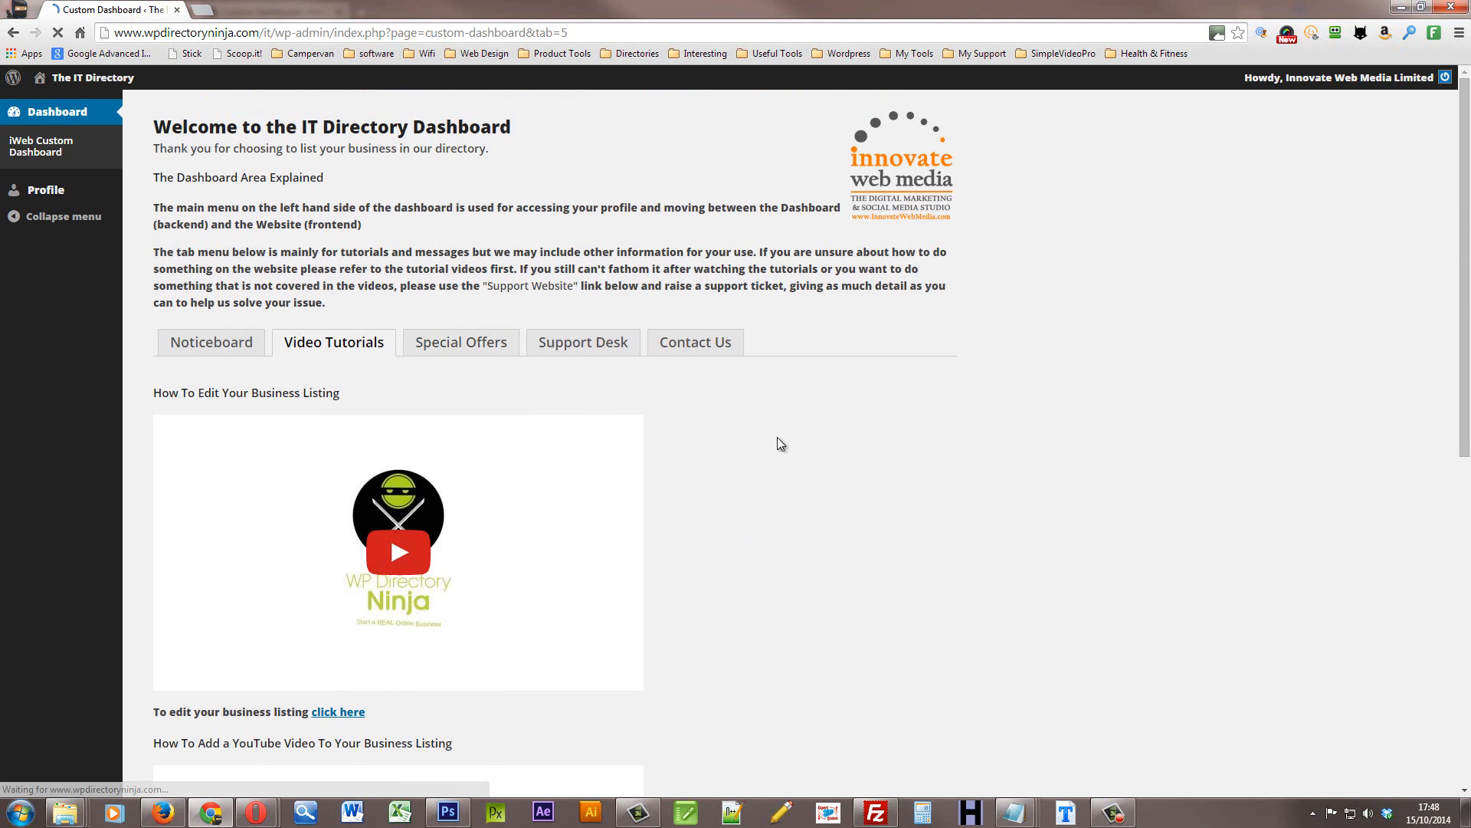
{"action": "scroll", "coordinate": [798, 444], "scroll_direction": "down", "scroll_amount": 1}
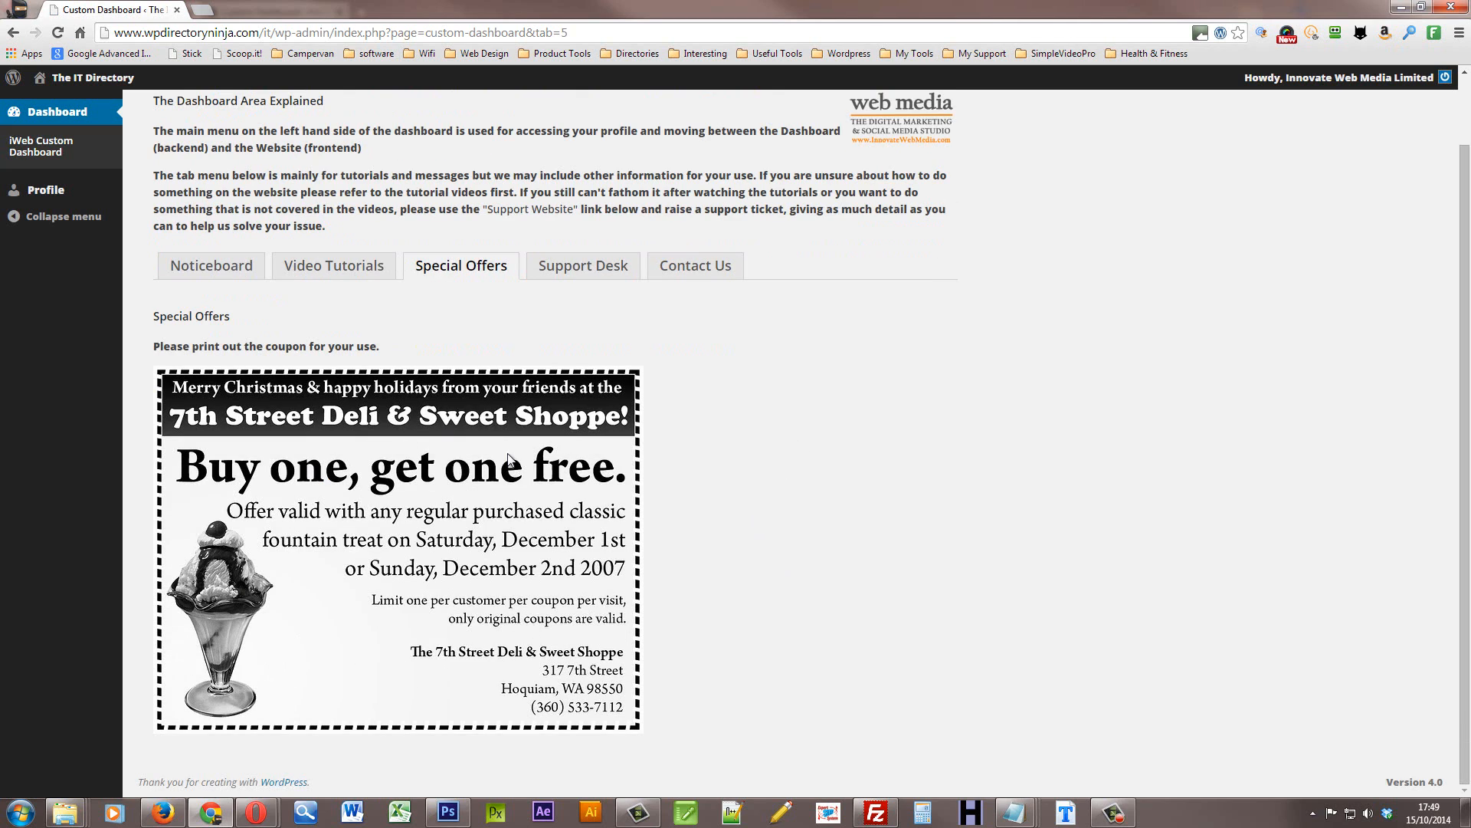
{"action": "left_click", "coordinate": [583, 266]}
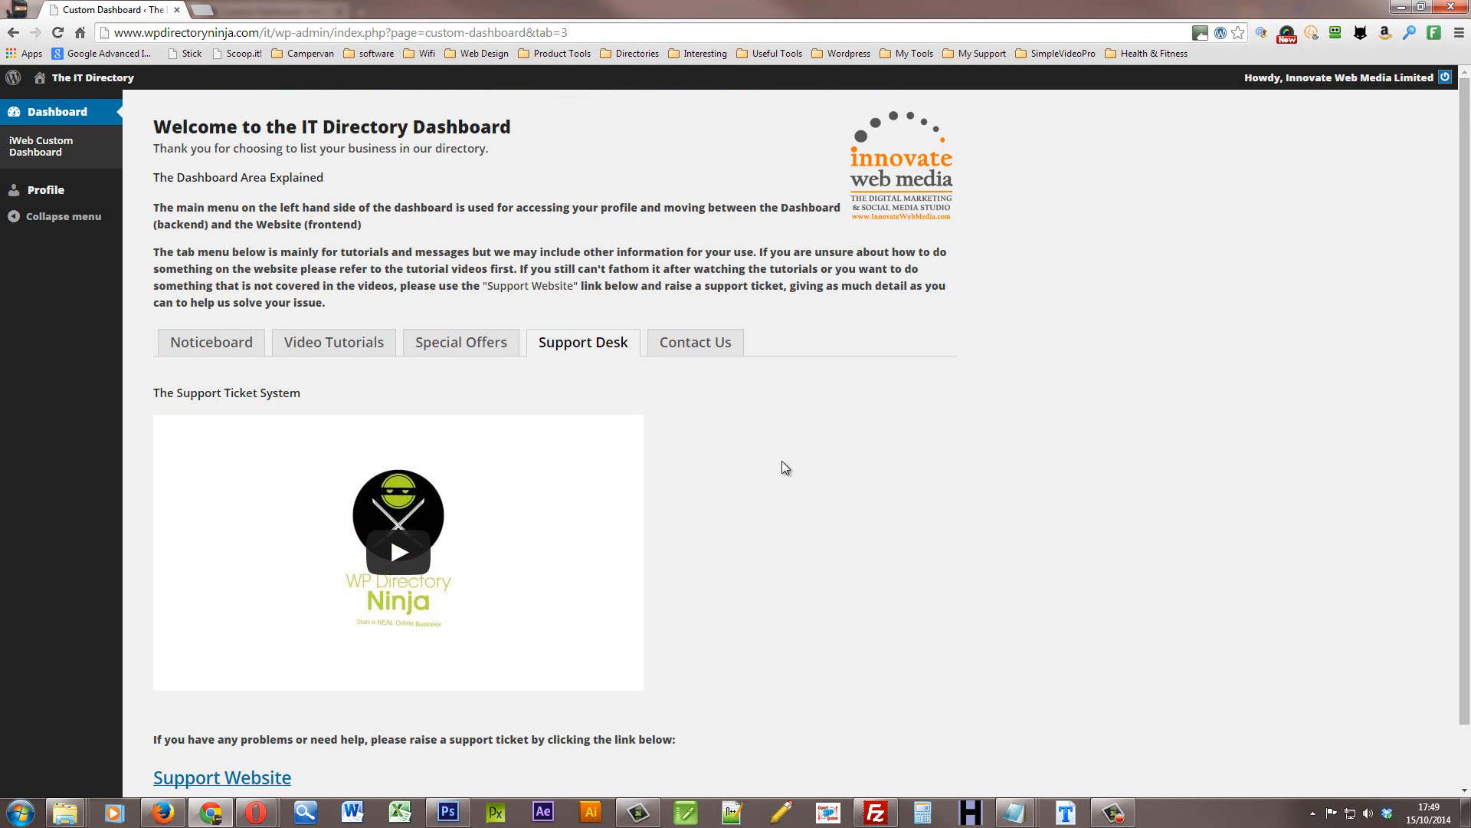
{"action": "scroll", "coordinate": [783, 464], "scroll_direction": "down", "scroll_amount": 1}
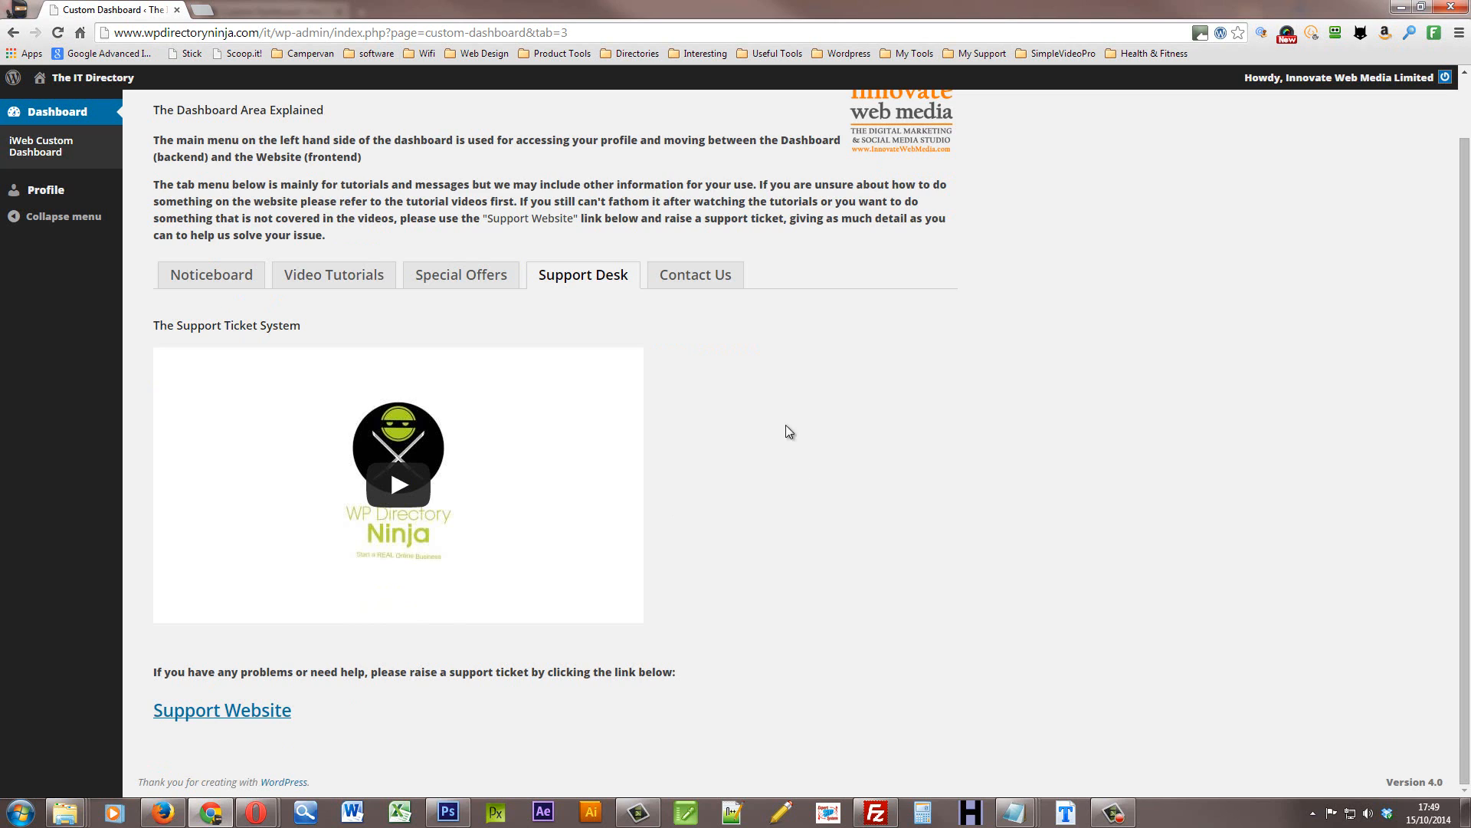
{"action": "left_click", "coordinate": [695, 274]}
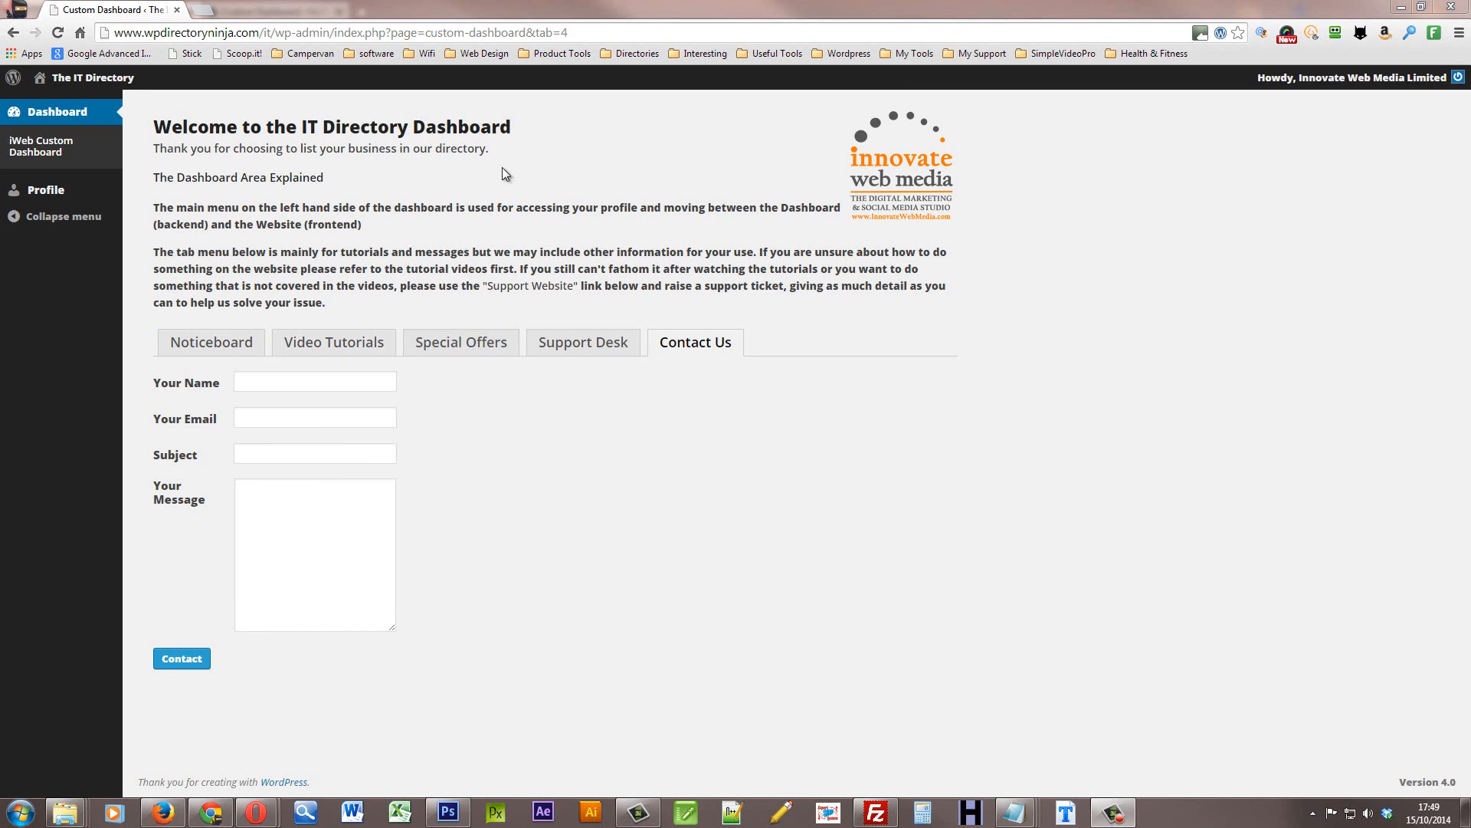
Return to Opera and open the Health & Fitness site's iWeb Custom Dashboard settings.
{"action": "left_click", "coordinate": [1416, 6]}
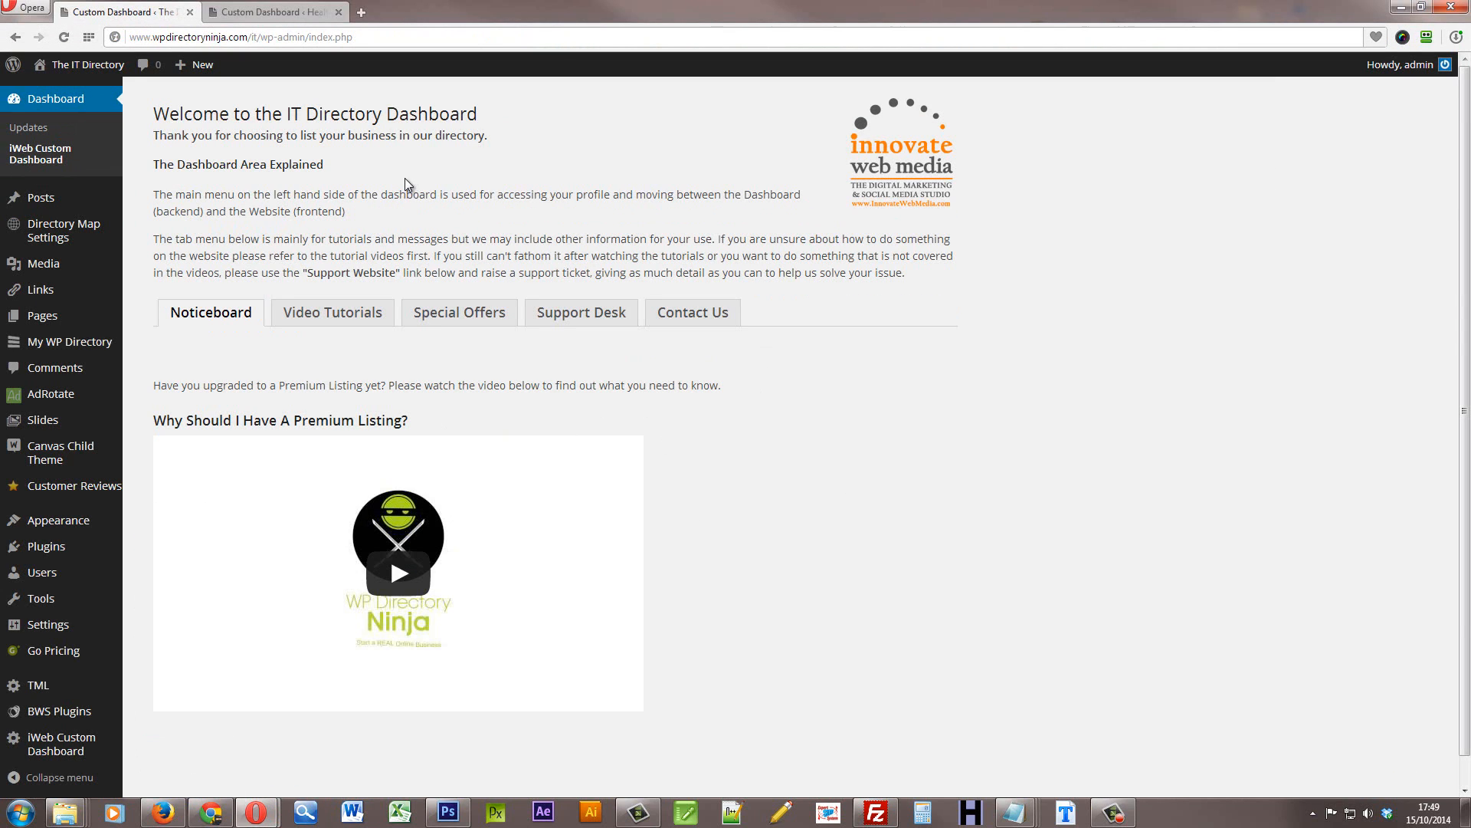
{"action": "left_click", "coordinate": [299, 13]}
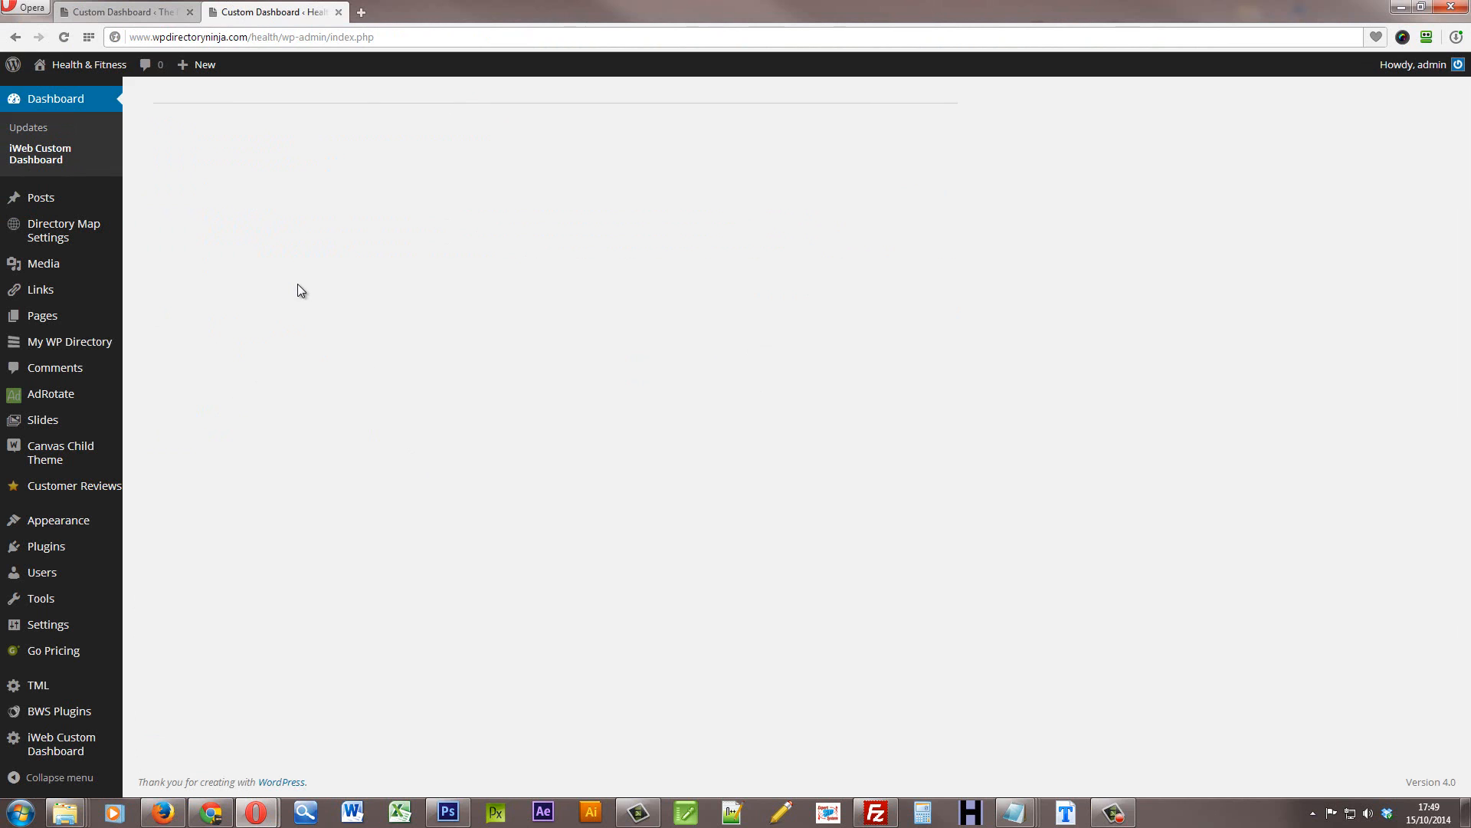
{"action": "left_click", "coordinate": [54, 748]}
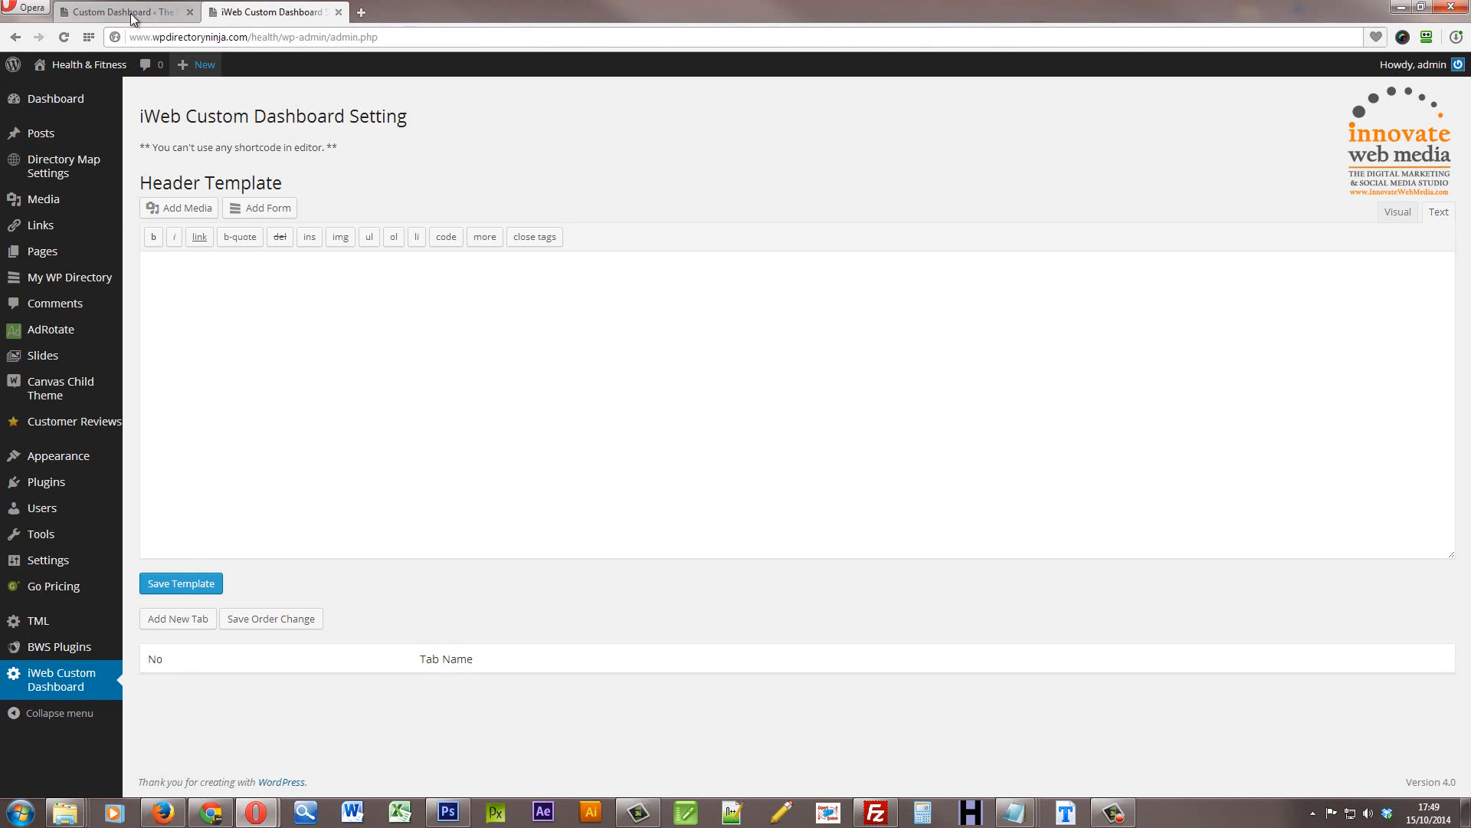
Open the IT Directory's iWeb Custom Dashboard settings and compare them with the business user's dashboard in Chrome.
{"action": "left_click", "coordinate": [92, 13]}
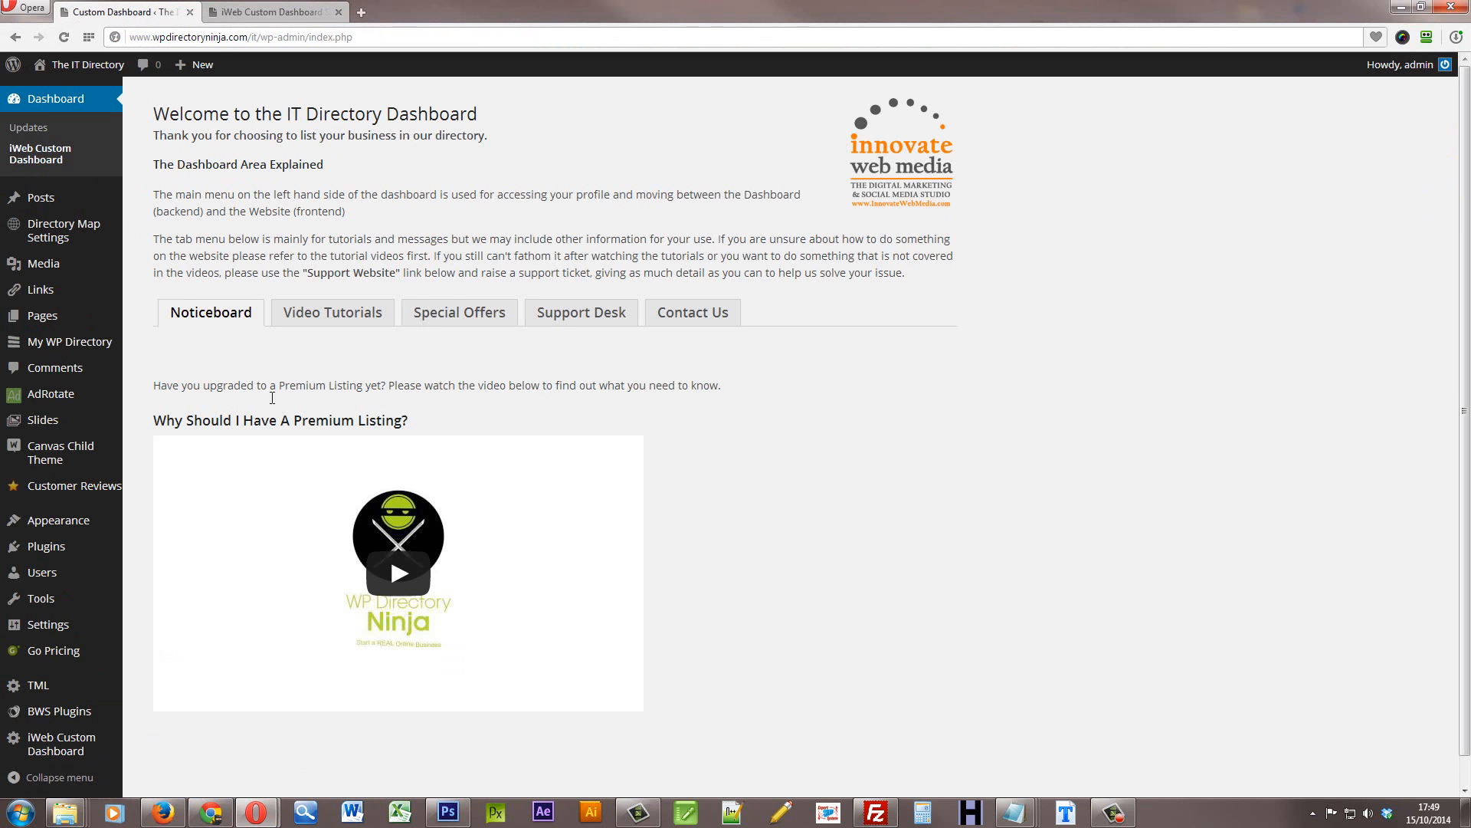
{"action": "left_click", "coordinate": [61, 743]}
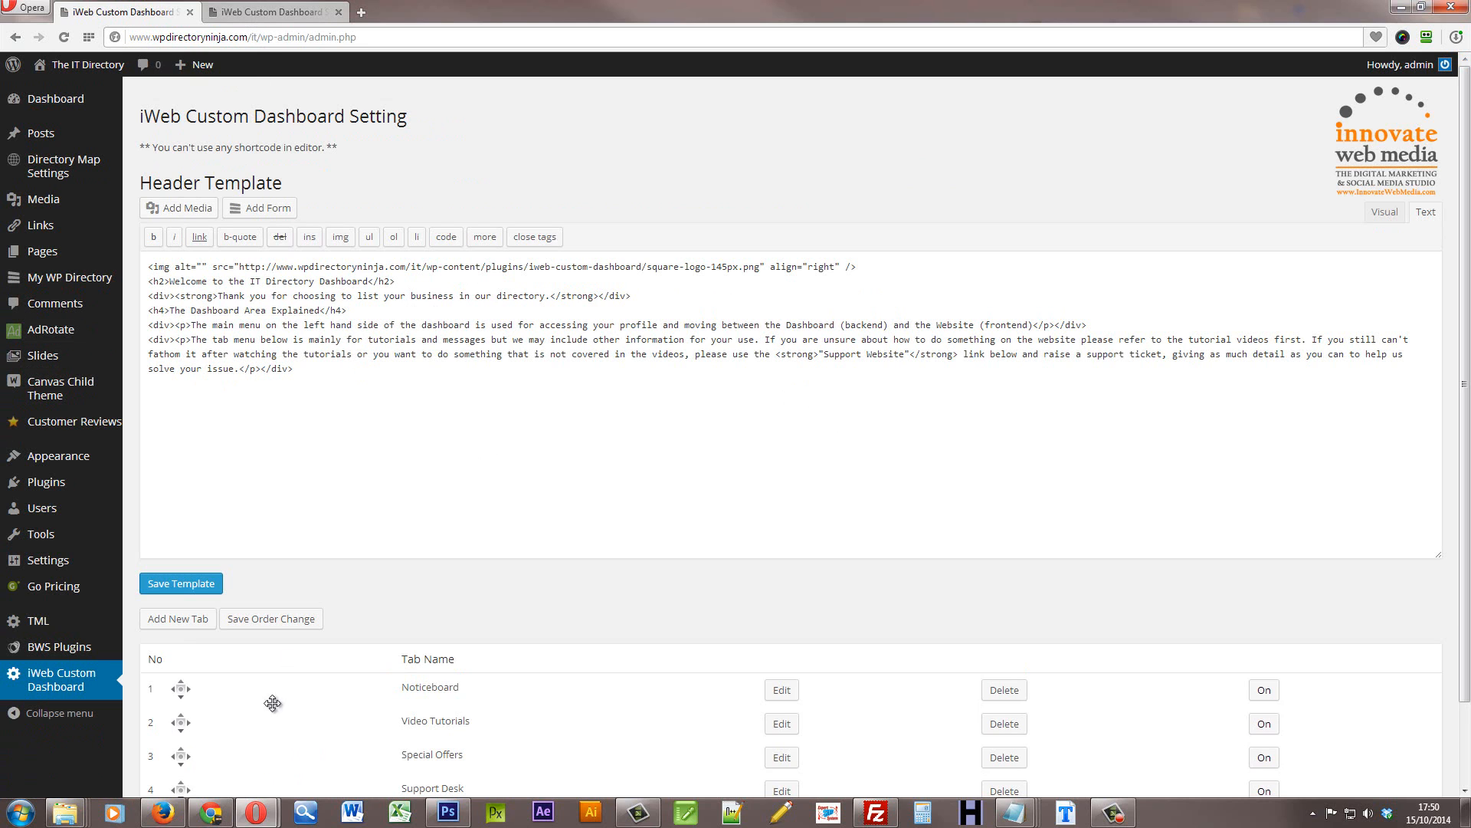
{"action": "left_click", "coordinate": [210, 812]}
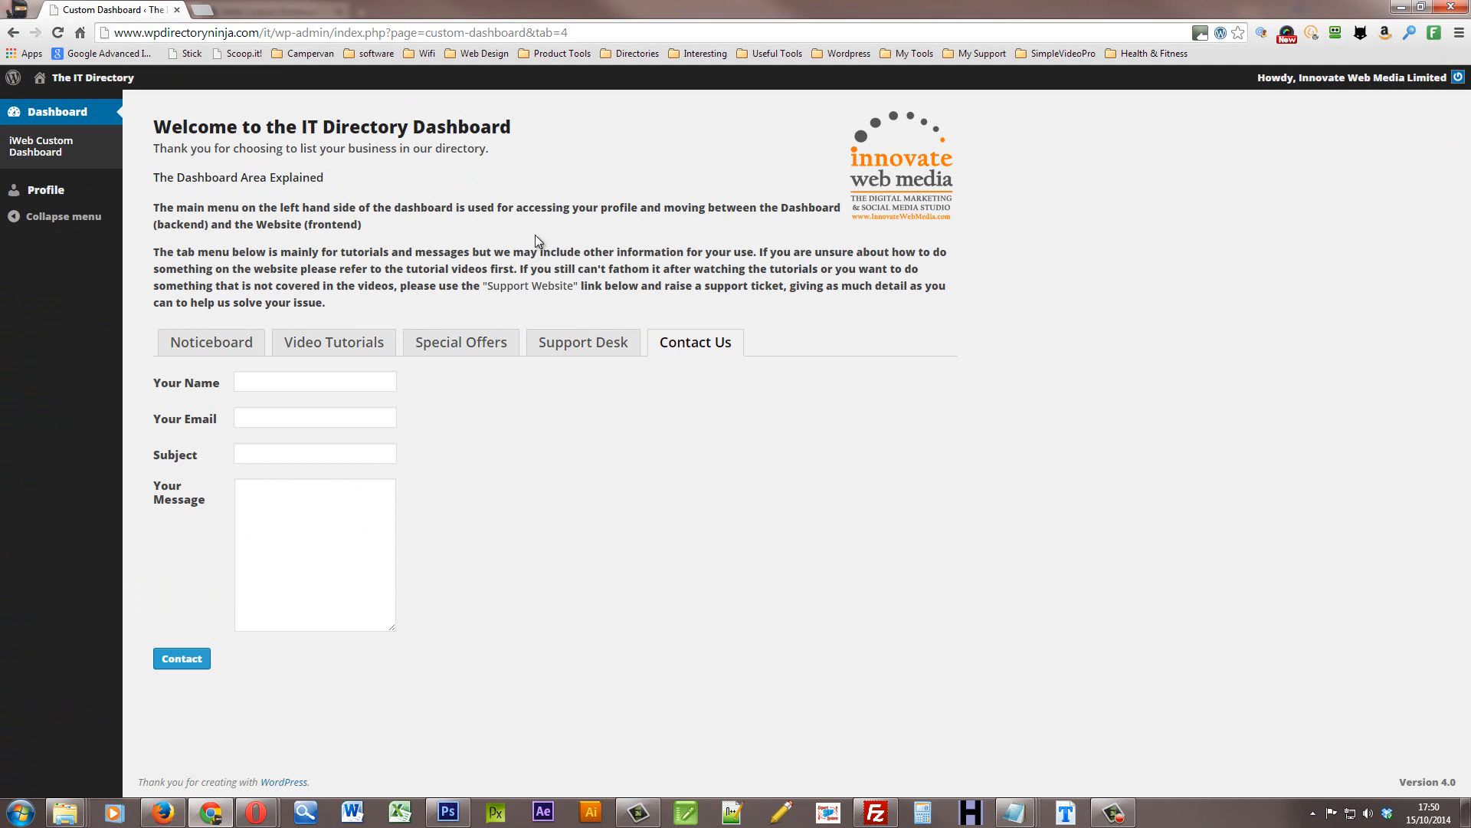
{"action": "left_click", "coordinate": [1399, 9]}
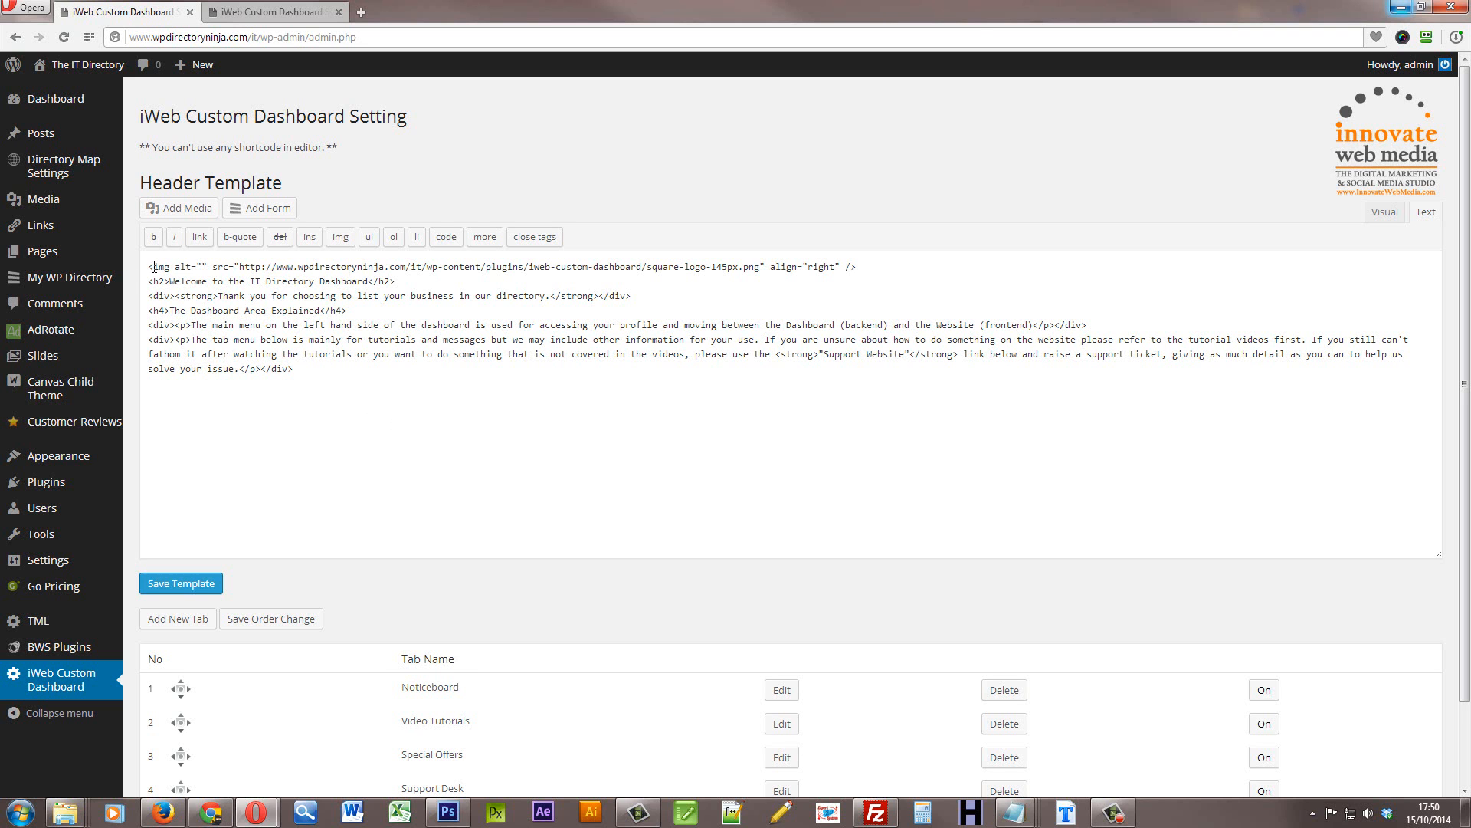
Highlight the logo image tag in the IT Directory's header template to examine it, and clear the selection.
{"action": "left_click_drag", "start_coordinate": [147, 266], "coordinate": [865, 266]}
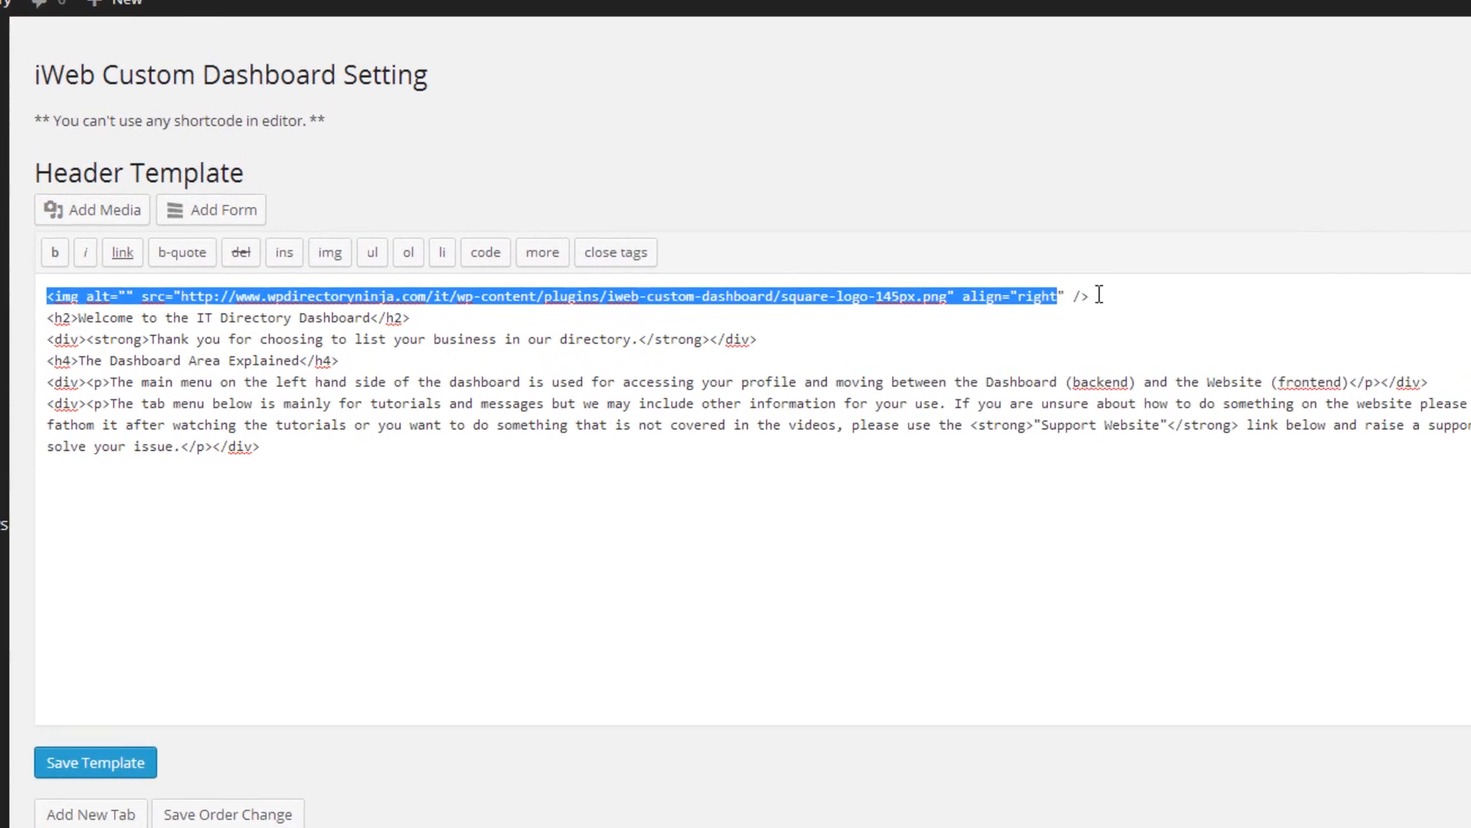
{"action": "left_click_drag", "start_coordinate": [1099, 295], "coordinate": [1118, 296]}
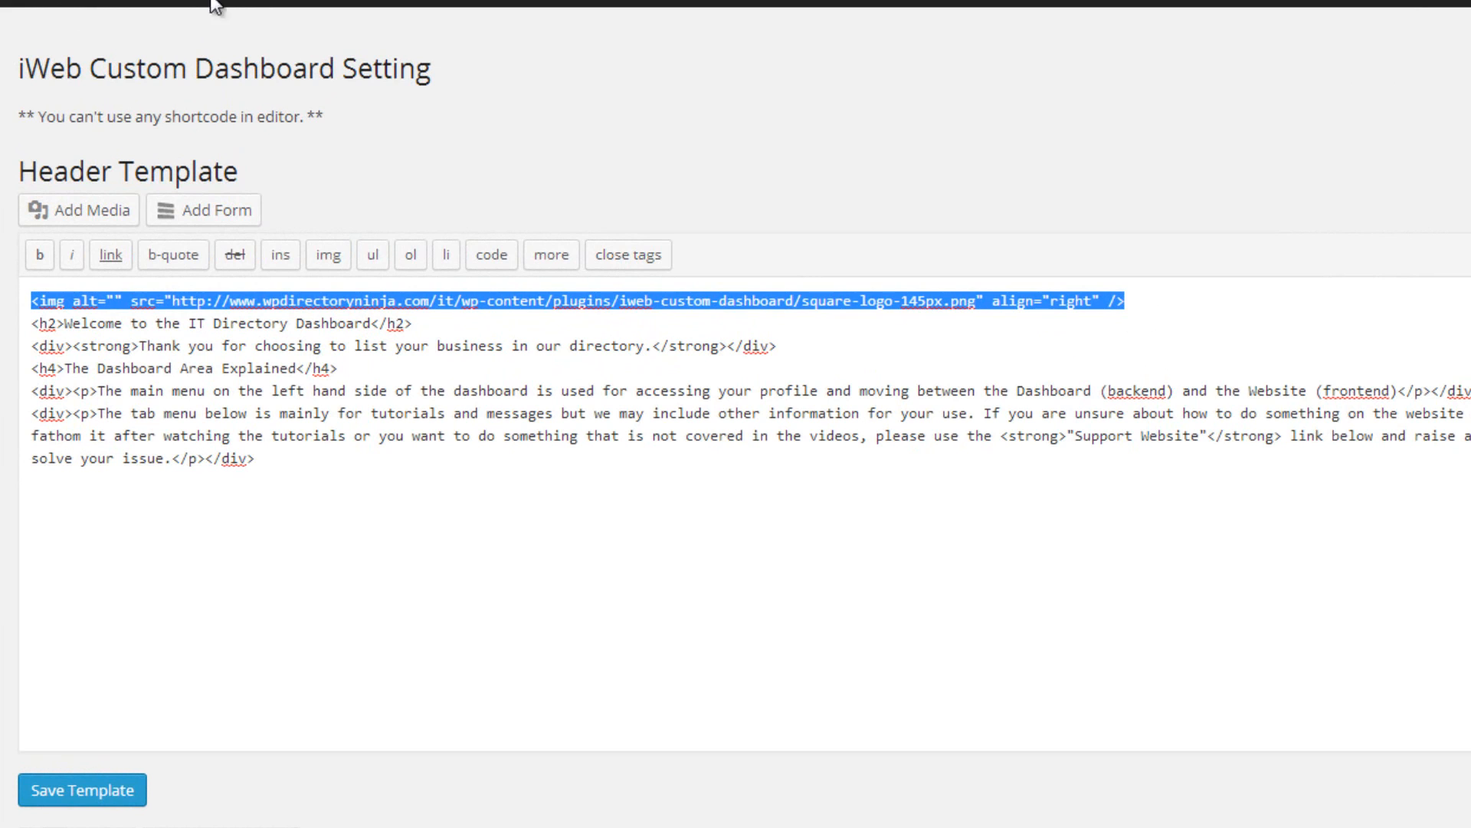
{"action": "left_click", "coordinate": [1101, 489]}
{"action": "left_click", "coordinate": [892, 321]}
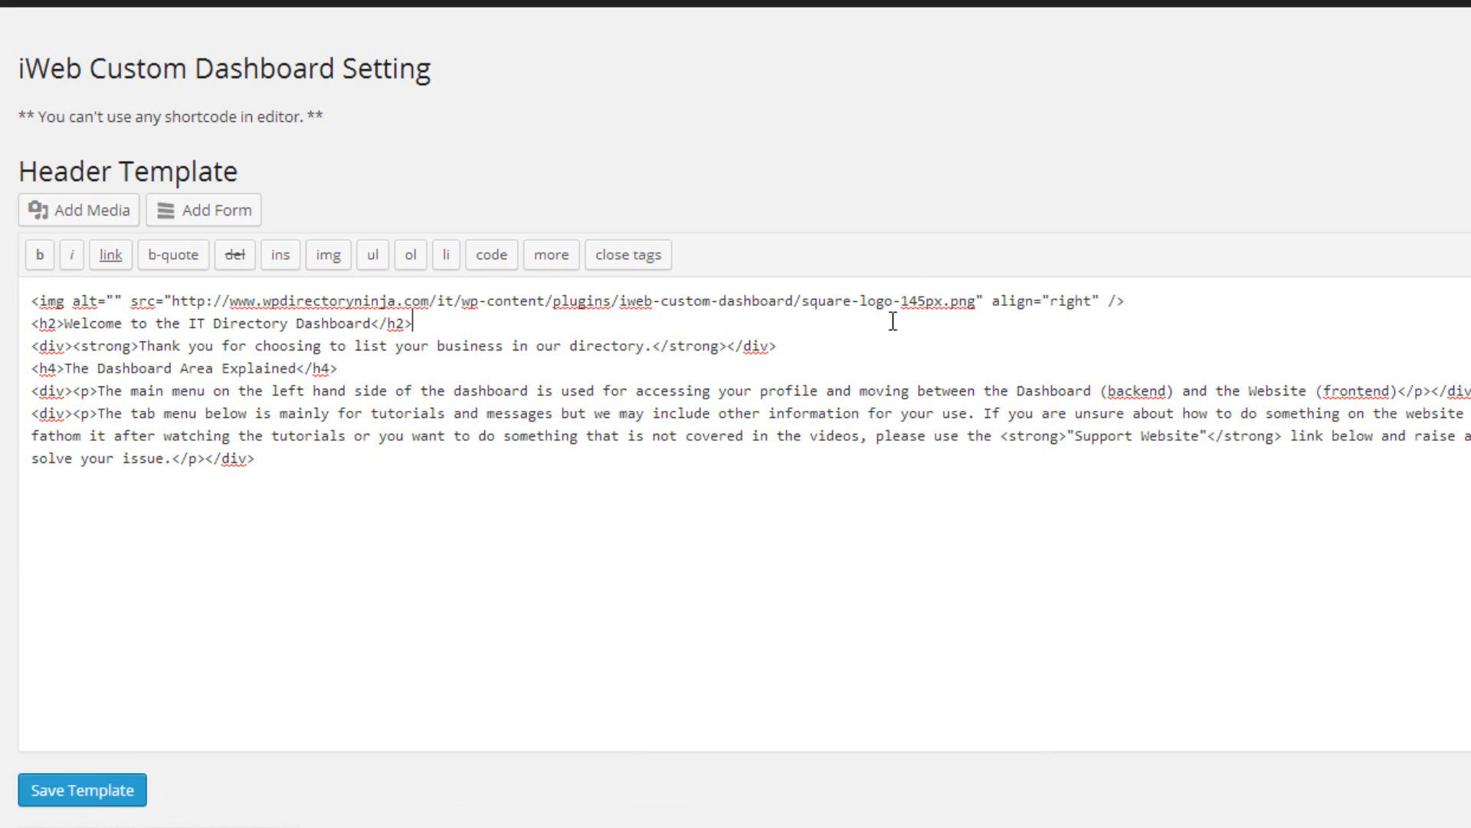
Highlight the h2 welcome line in the header template and compare it with the heading and intro text on the displayed dashboard.
{"action": "left_click_drag", "start_coordinate": [33, 325], "coordinate": [454, 326]}
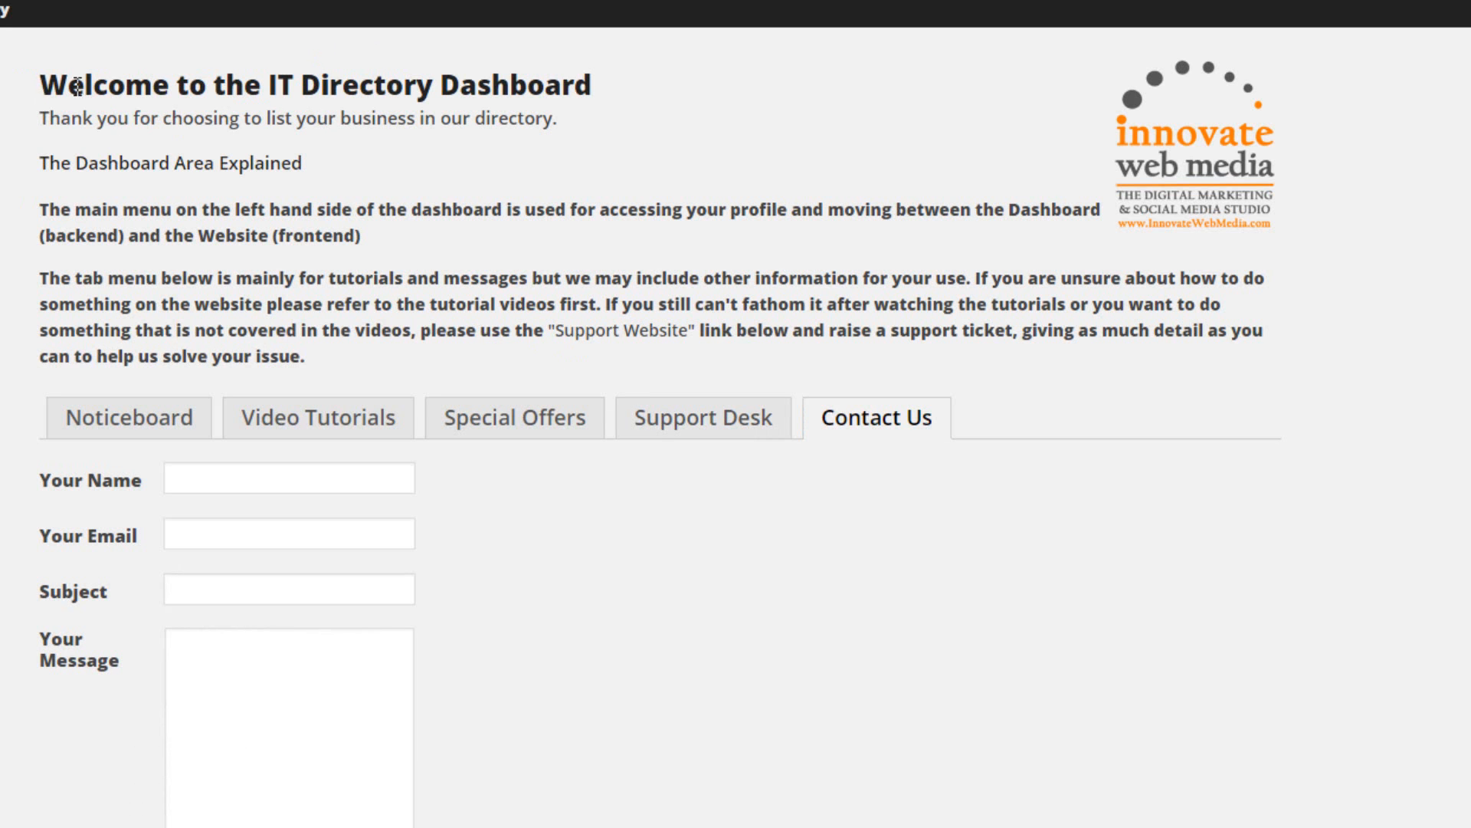
{"action": "left_click_drag", "start_coordinate": [77, 87], "coordinate": [644, 91]}
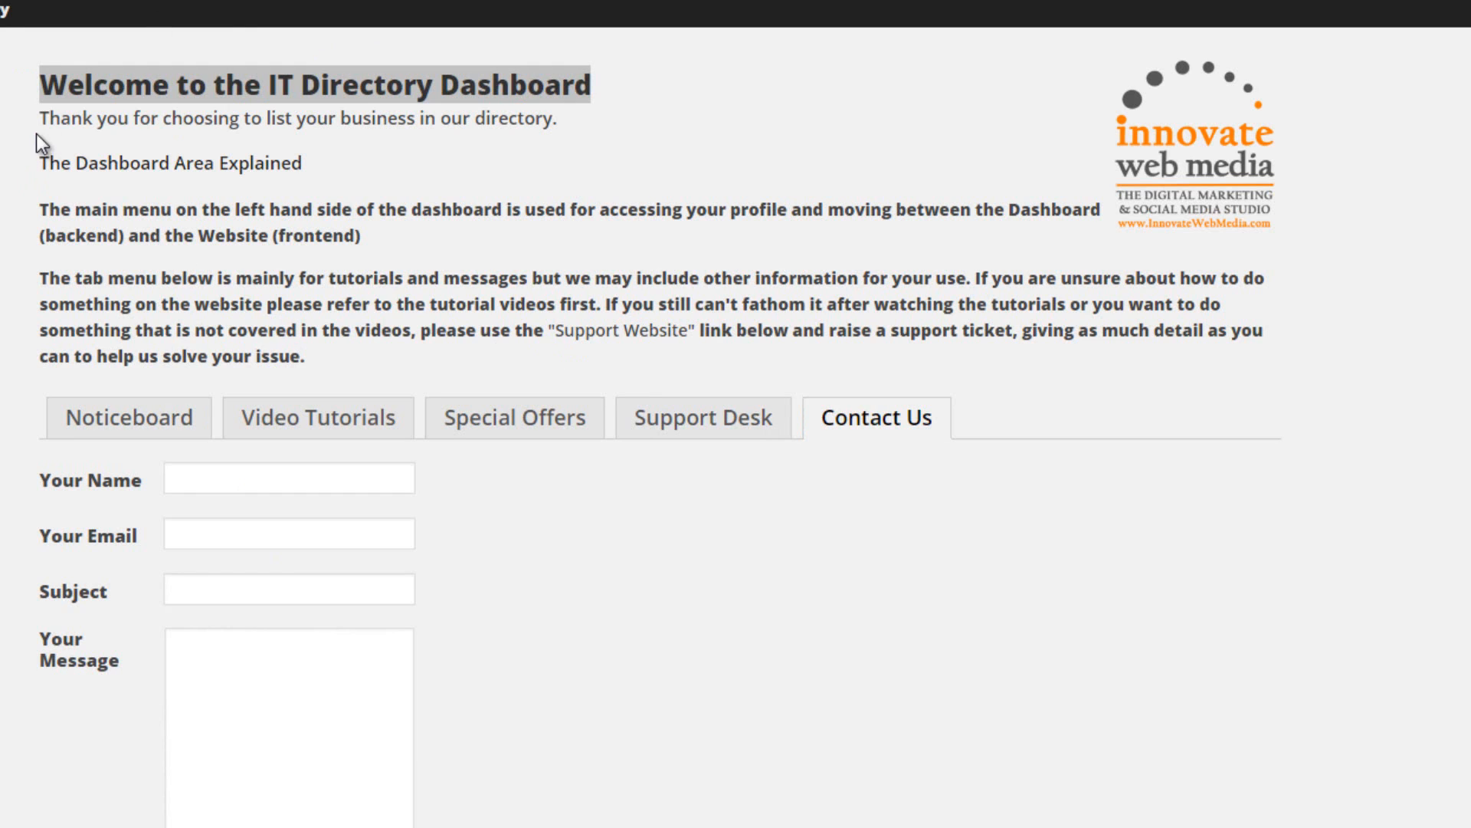
{"action": "left_click_drag", "start_coordinate": [36, 135], "coordinate": [499, 357]}
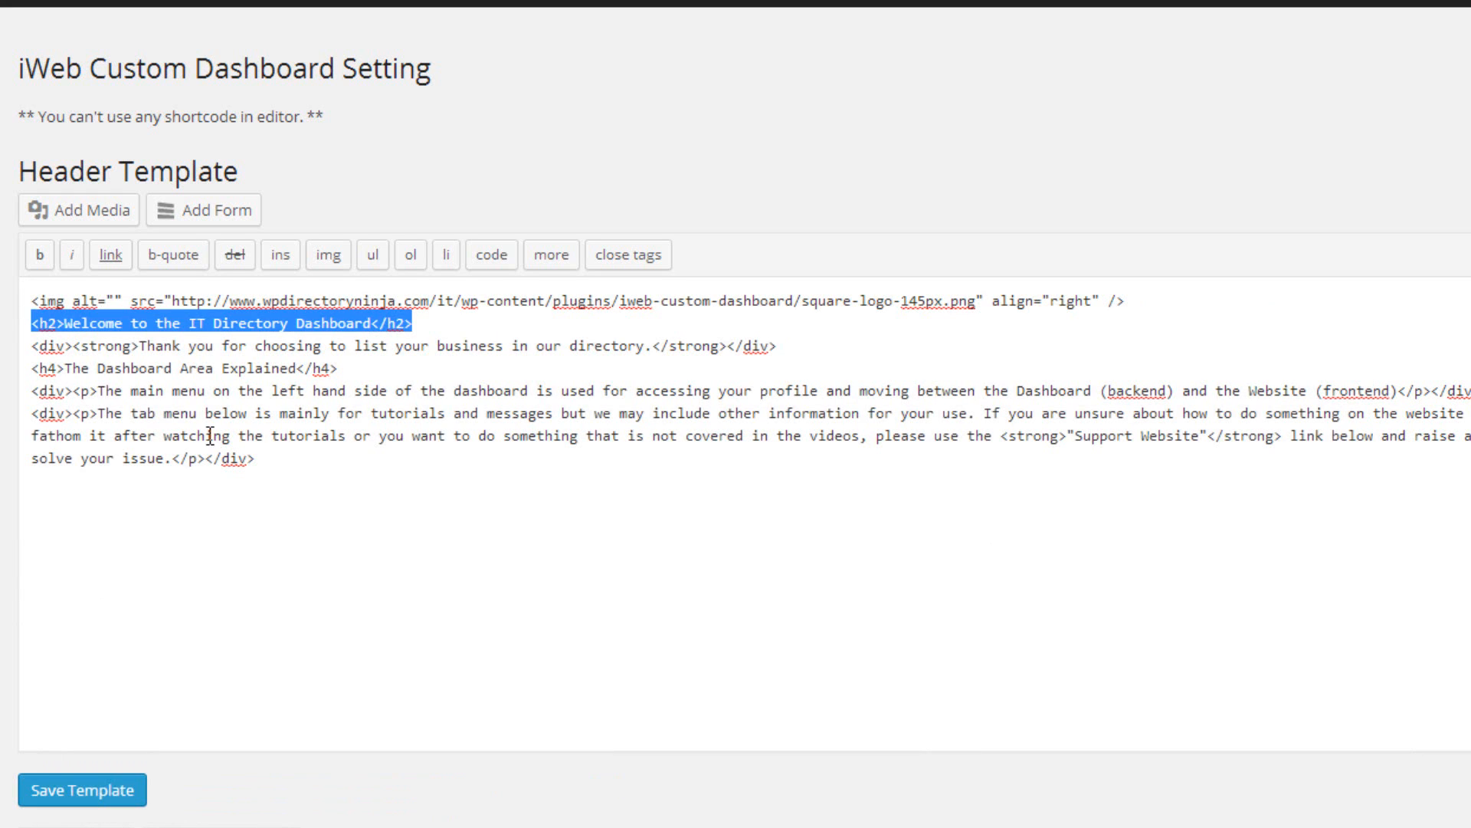
Highlight the header template code from the h4 line "The Dashboard Area Explained" to the end to examine it, and clear the selection.
{"action": "left_click", "coordinate": [161, 424]}
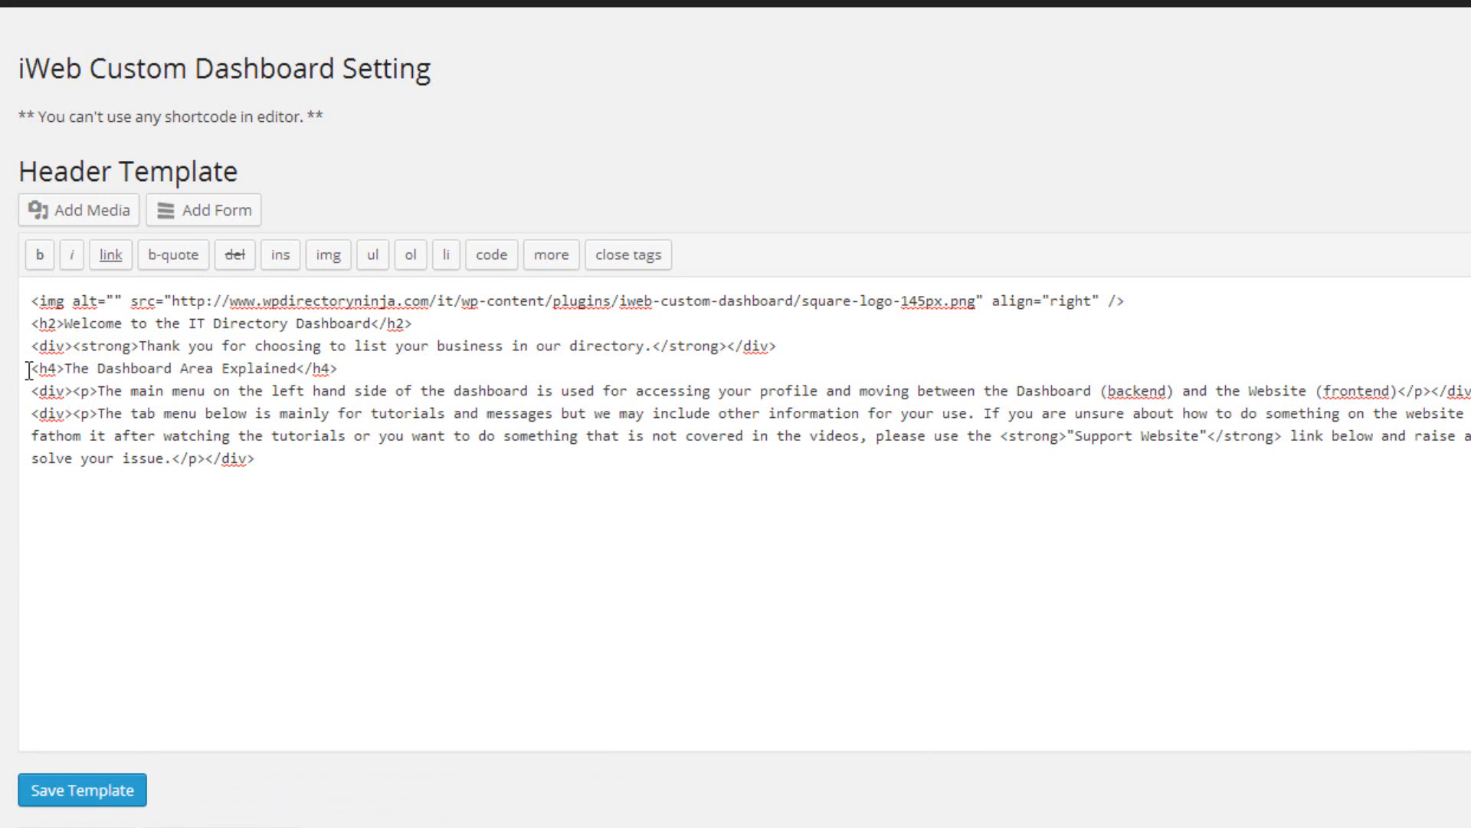
{"action": "left_click_drag", "start_coordinate": [29, 371], "coordinate": [378, 490]}
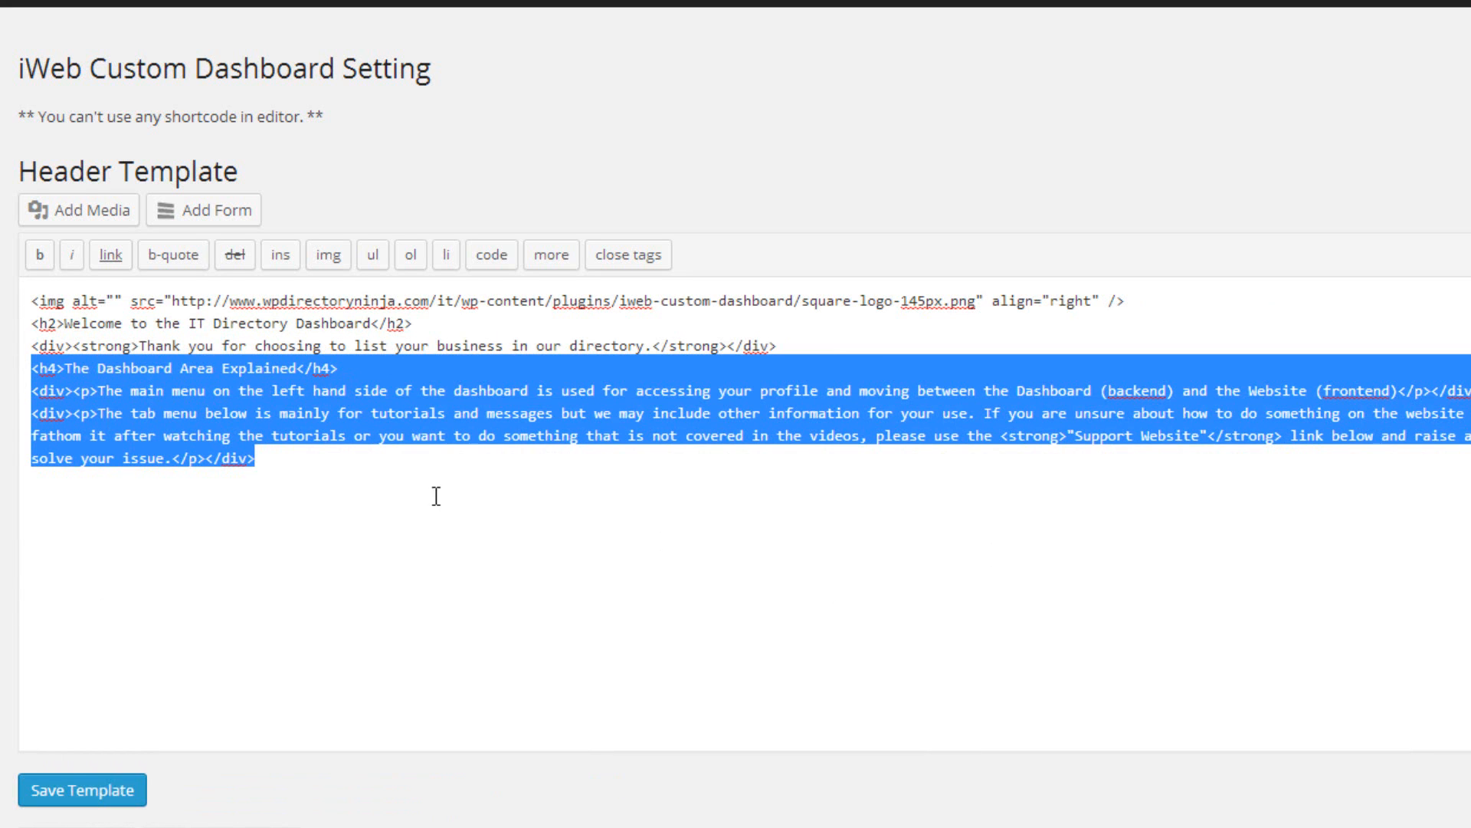
{"action": "left_click", "coordinate": [401, 490]}
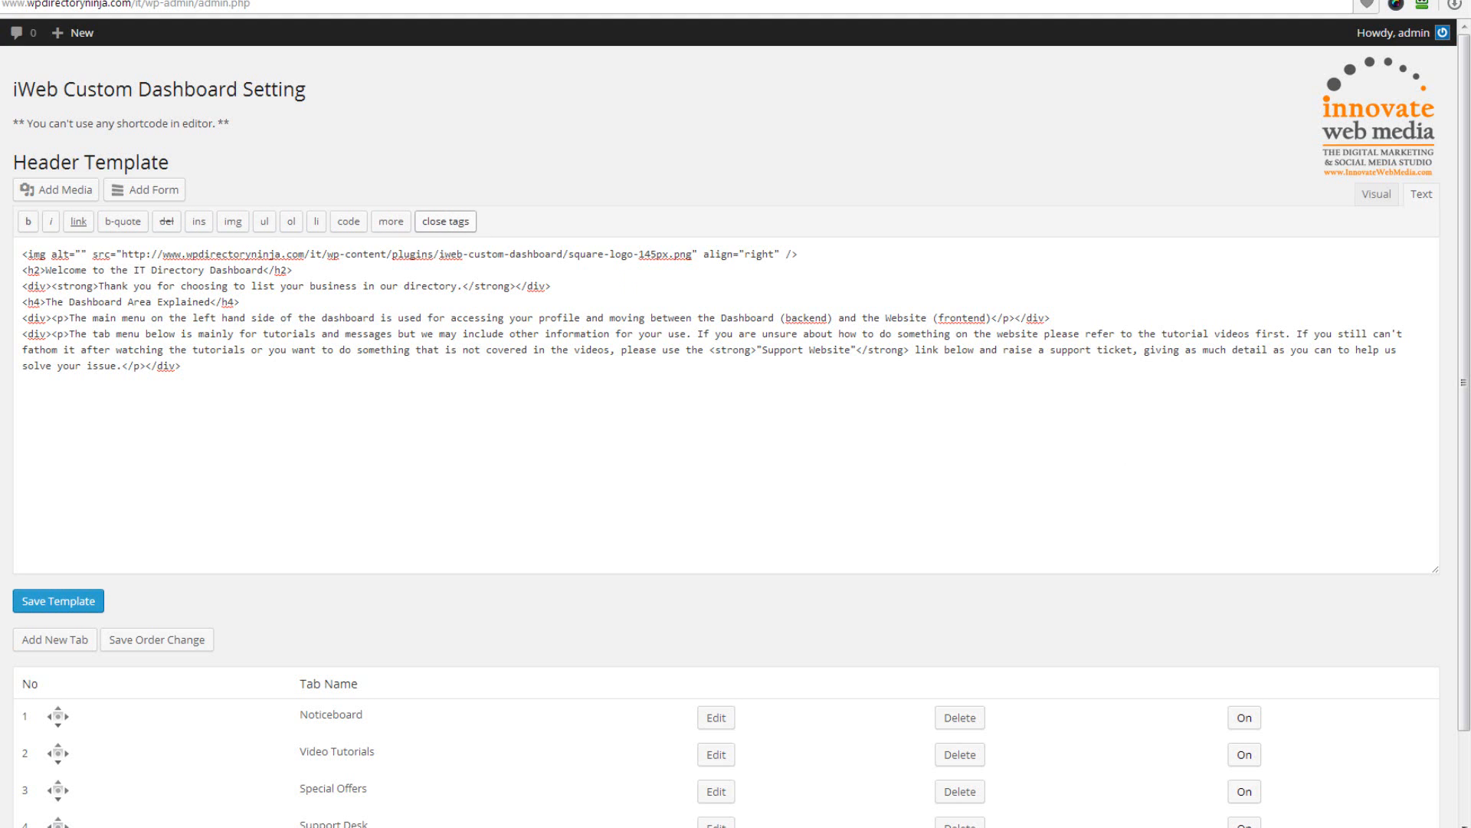
Compare the header template's visual rendering with its HTML text, finishing in the visual view.
{"action": "left_click", "coordinate": [1374, 201]}
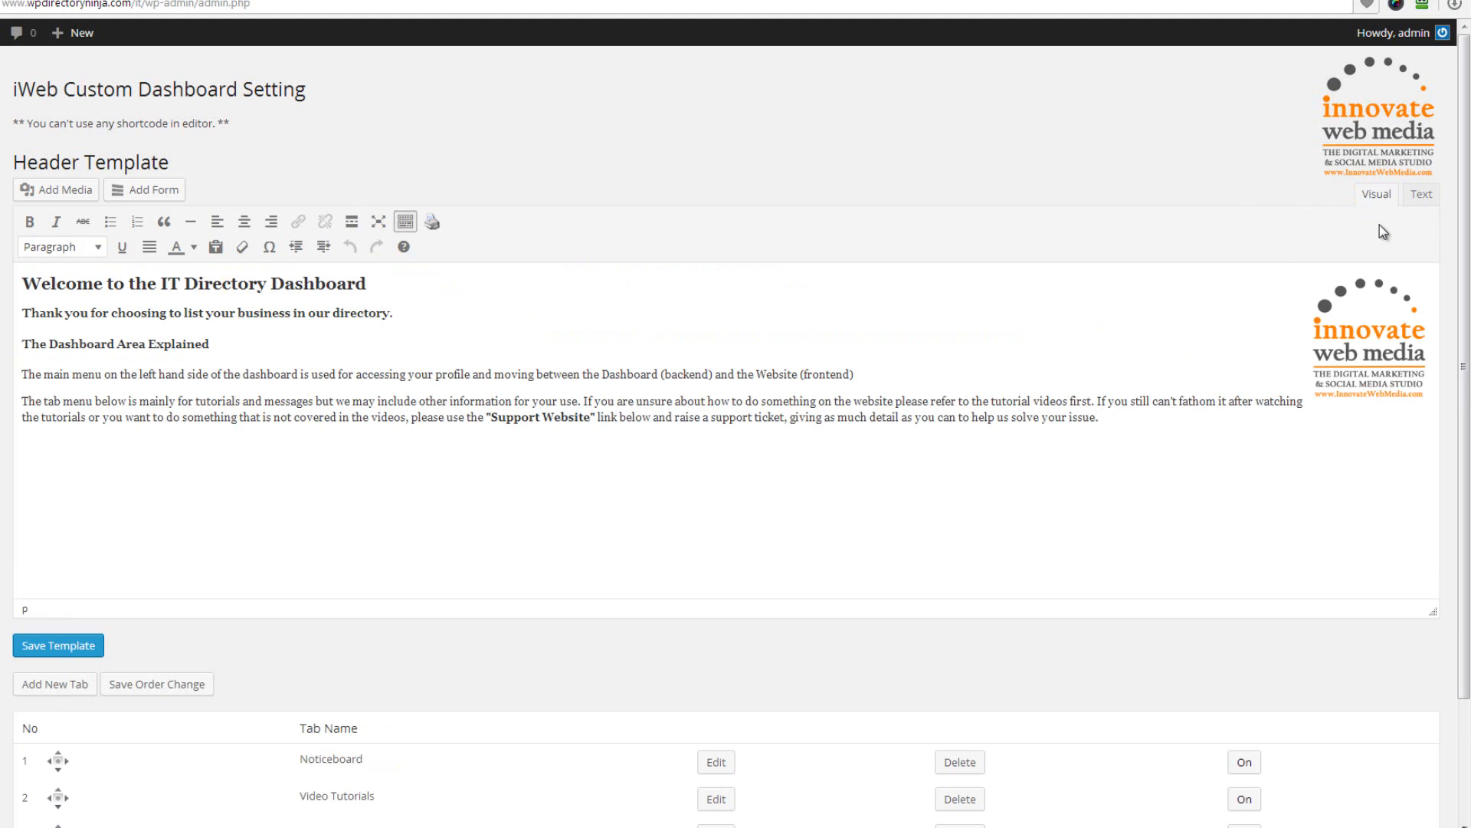
{"action": "left_click", "coordinate": [1418, 196]}
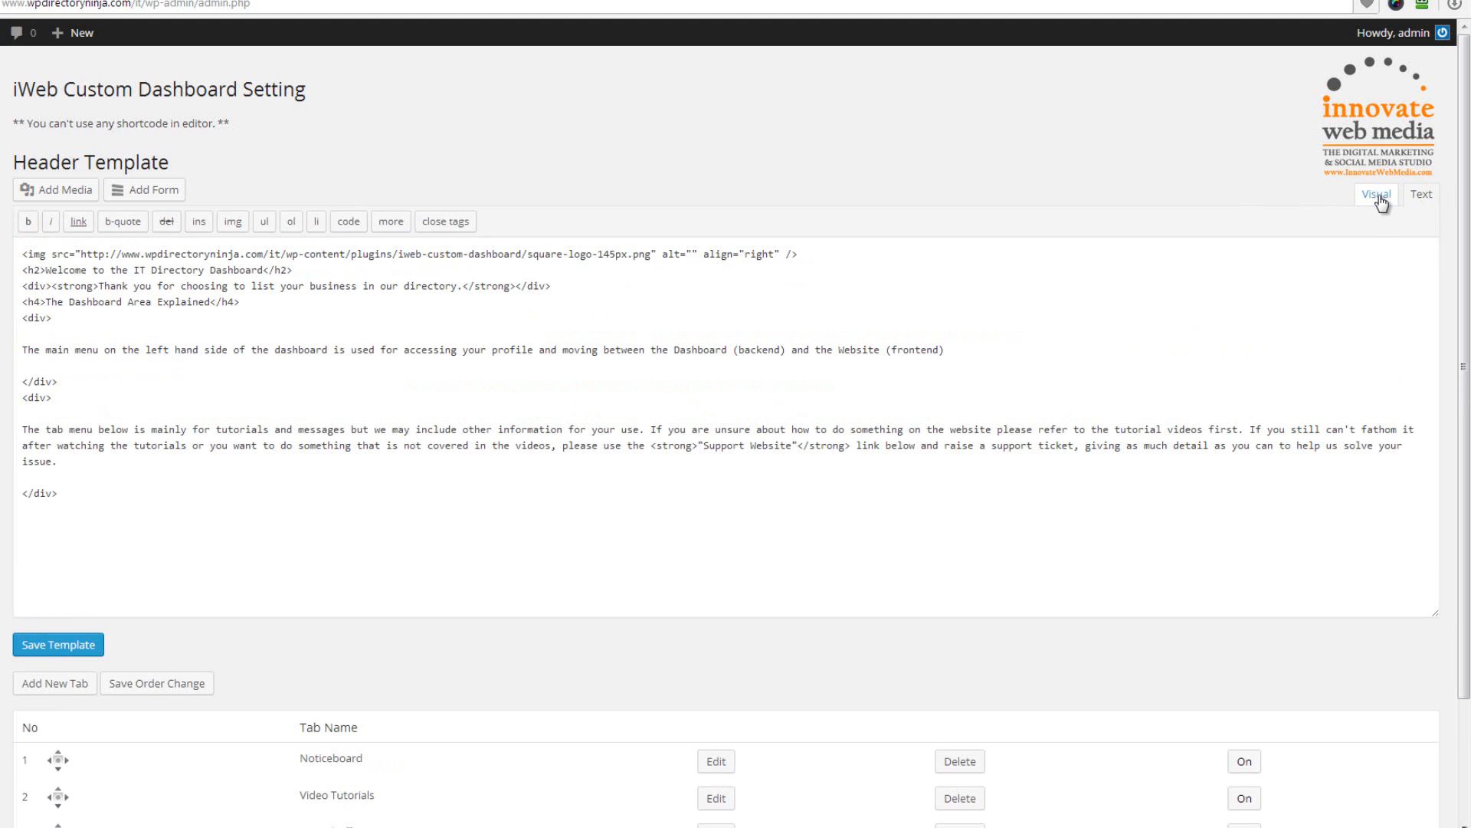
{"action": "left_click", "coordinate": [1377, 198]}
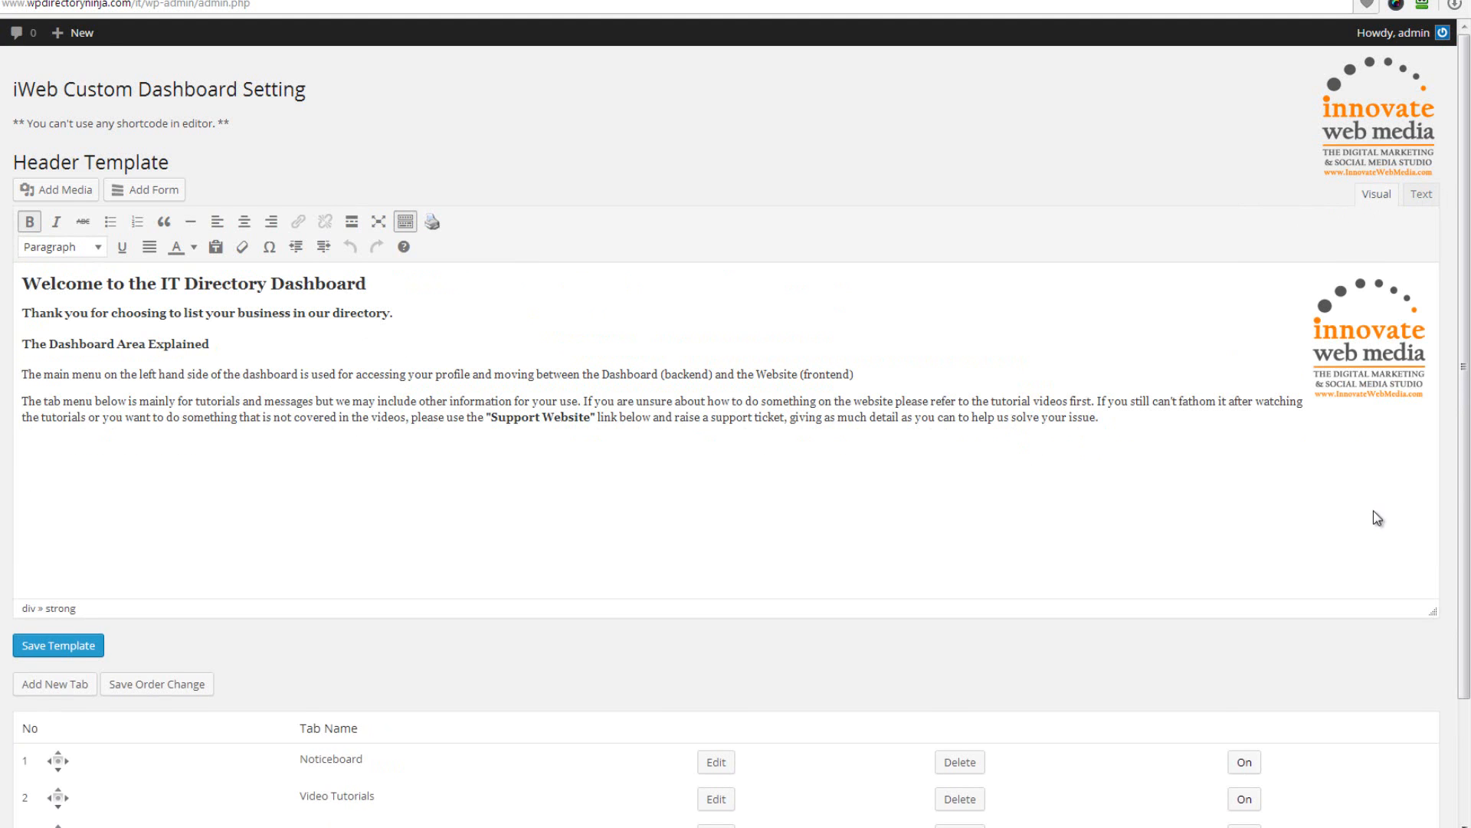
Add a new dashboard tab and name it Email.
{"action": "scroll", "coordinate": [1375, 513], "scroll_direction": "down", "scroll_amount": 3}
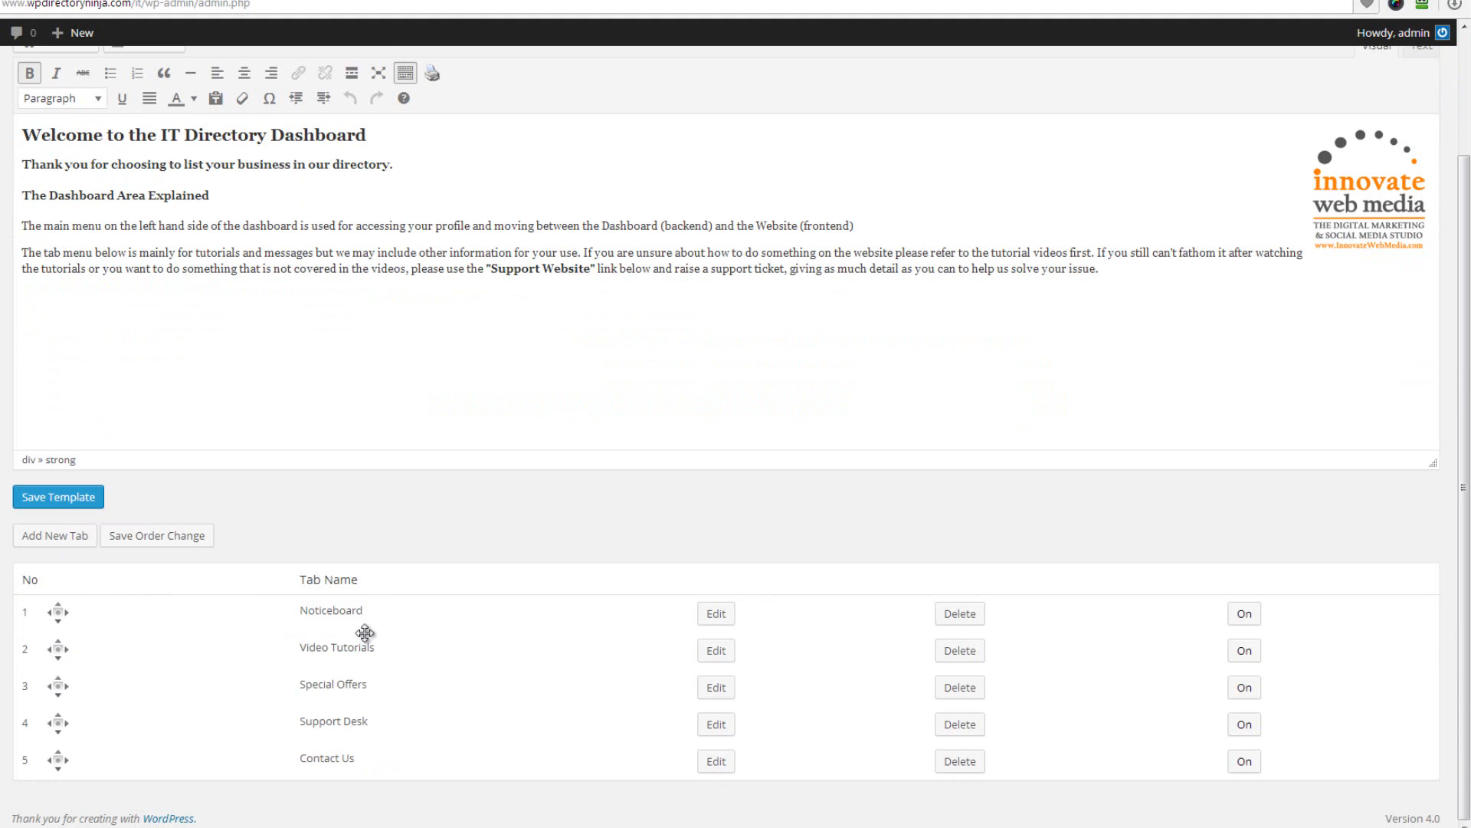
{"action": "left_click", "coordinate": [63, 536]}
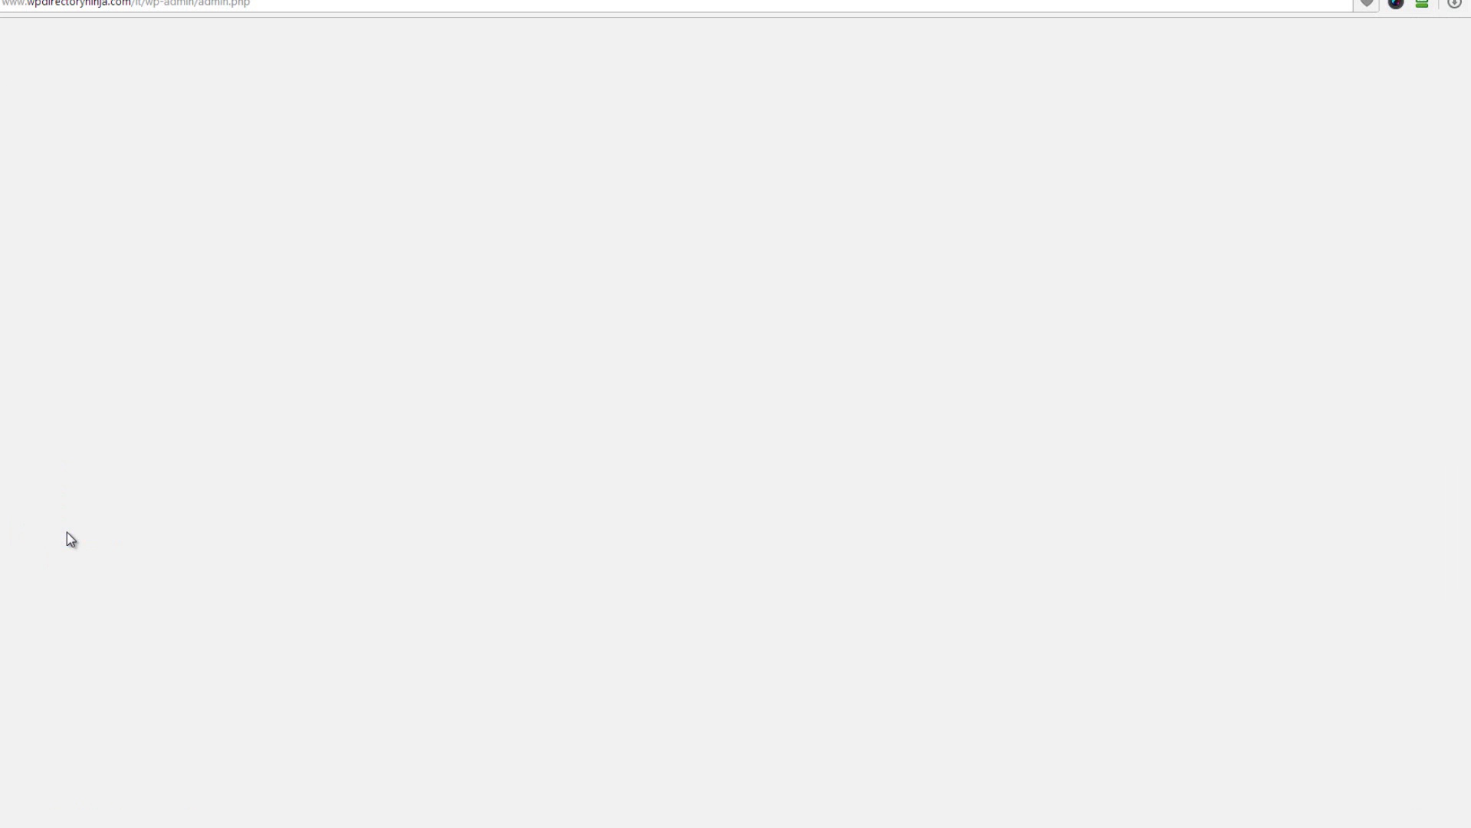
{"action": "left_click_drag", "start_coordinate": [149, 155], "coordinate": [5, 158]}
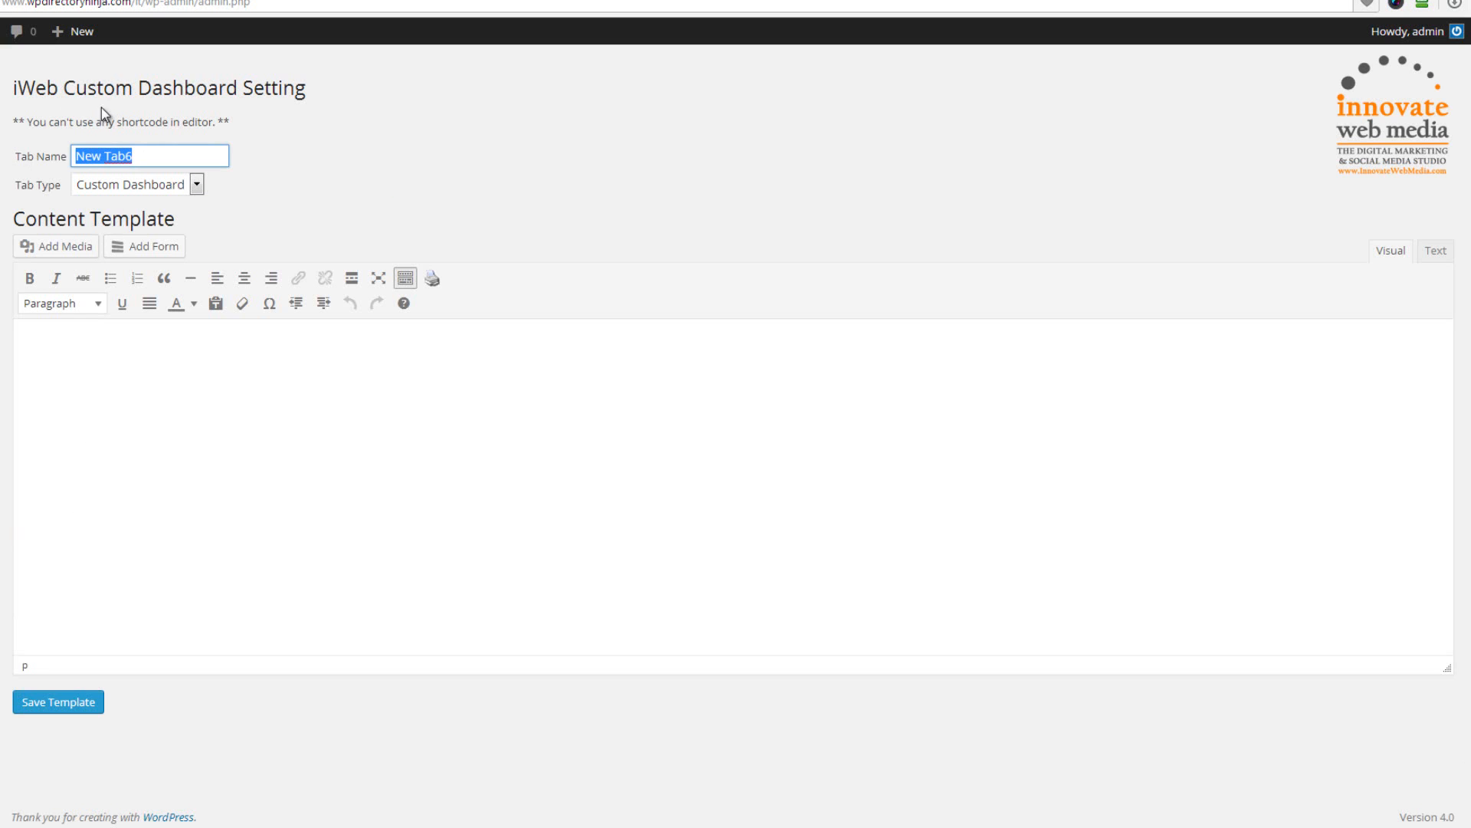
{"action": "type", "text": "Email"}
Switch the Email tab's type to Widget, review the available widget types, and set the type back to Custom Dashboard.
{"action": "left_click", "coordinate": [197, 186]}
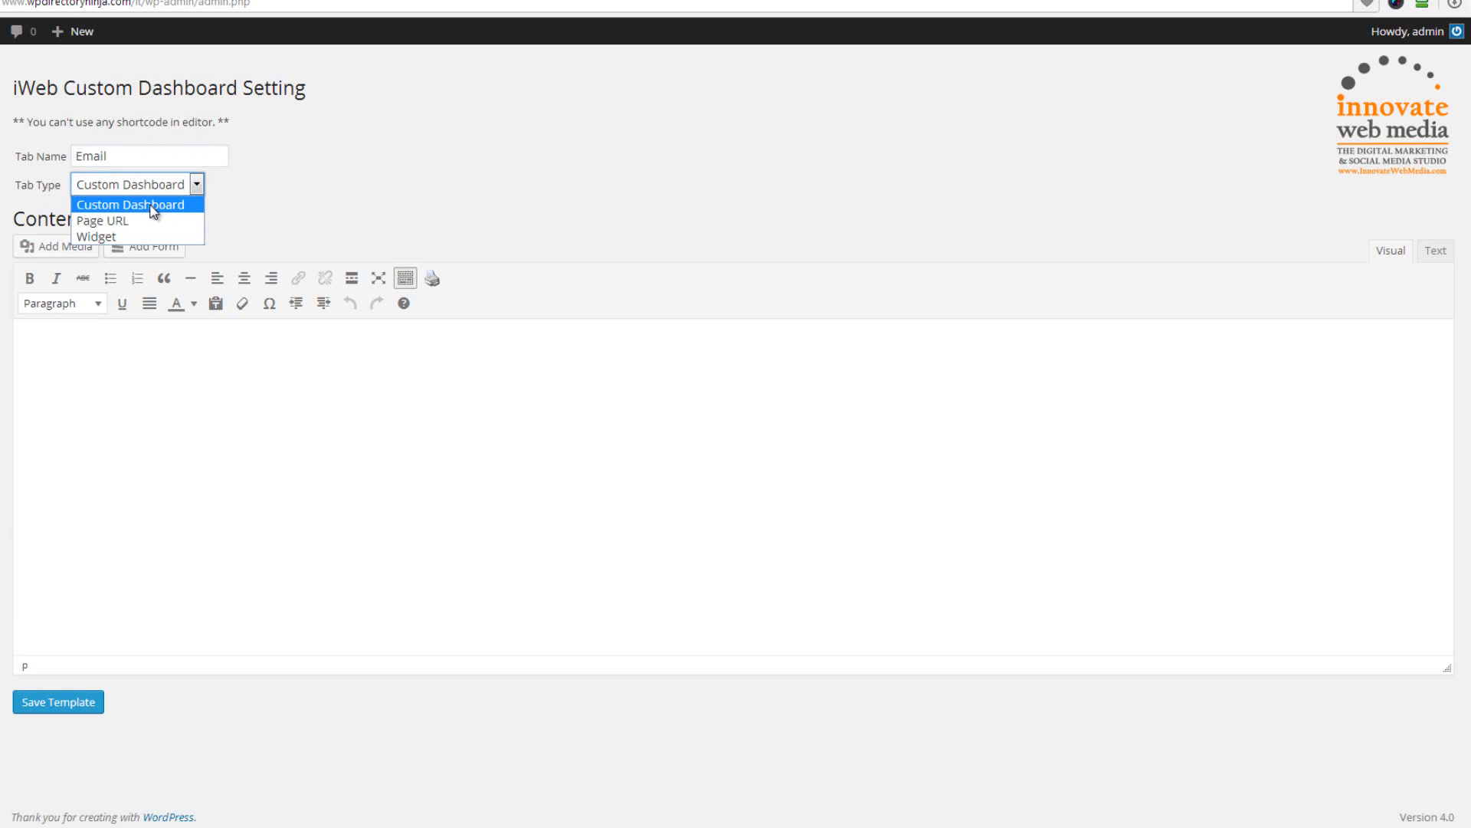
{"action": "left_click", "coordinate": [108, 238]}
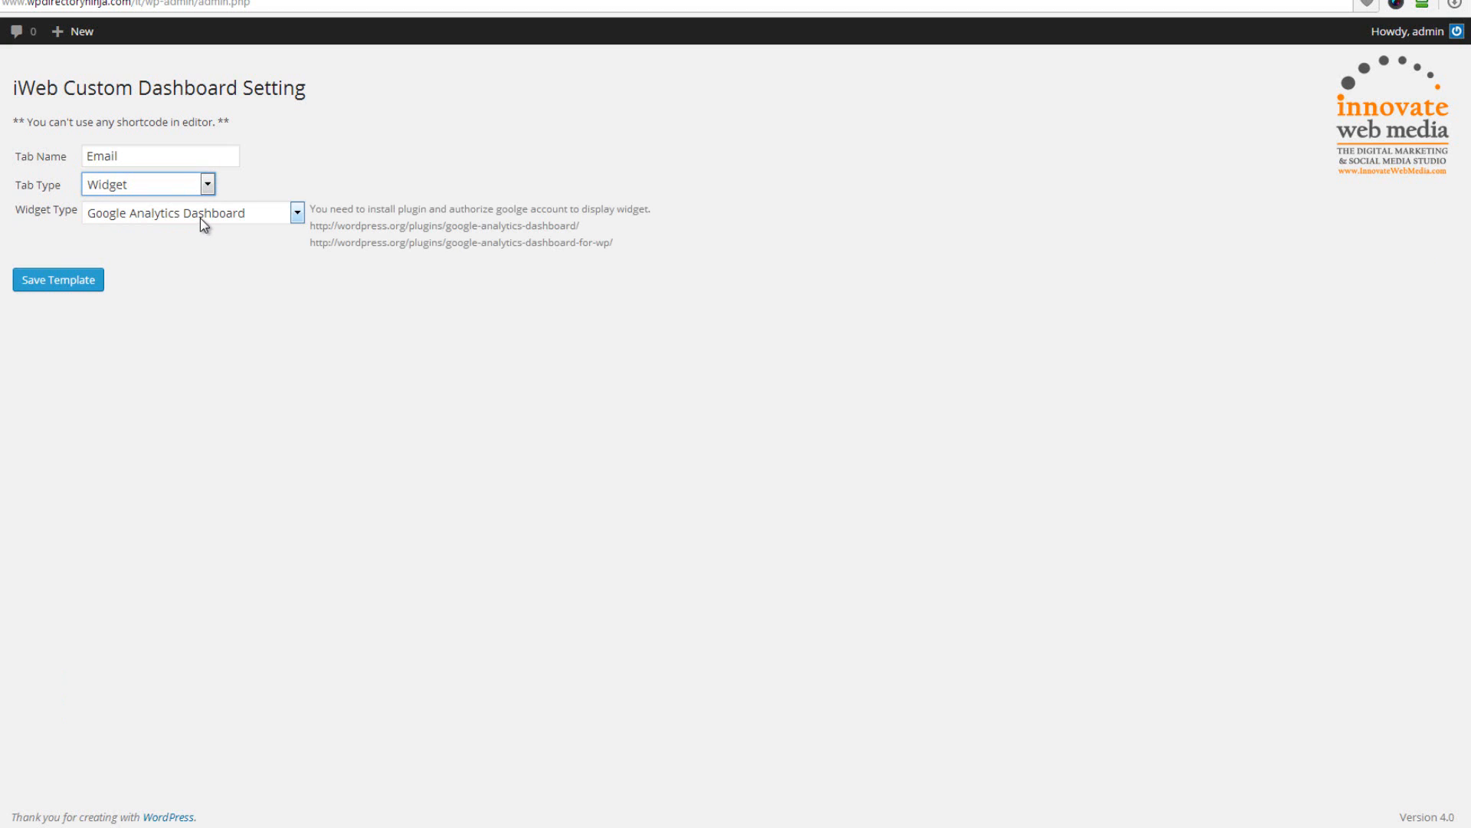
{"action": "left_click", "coordinate": [298, 215]}
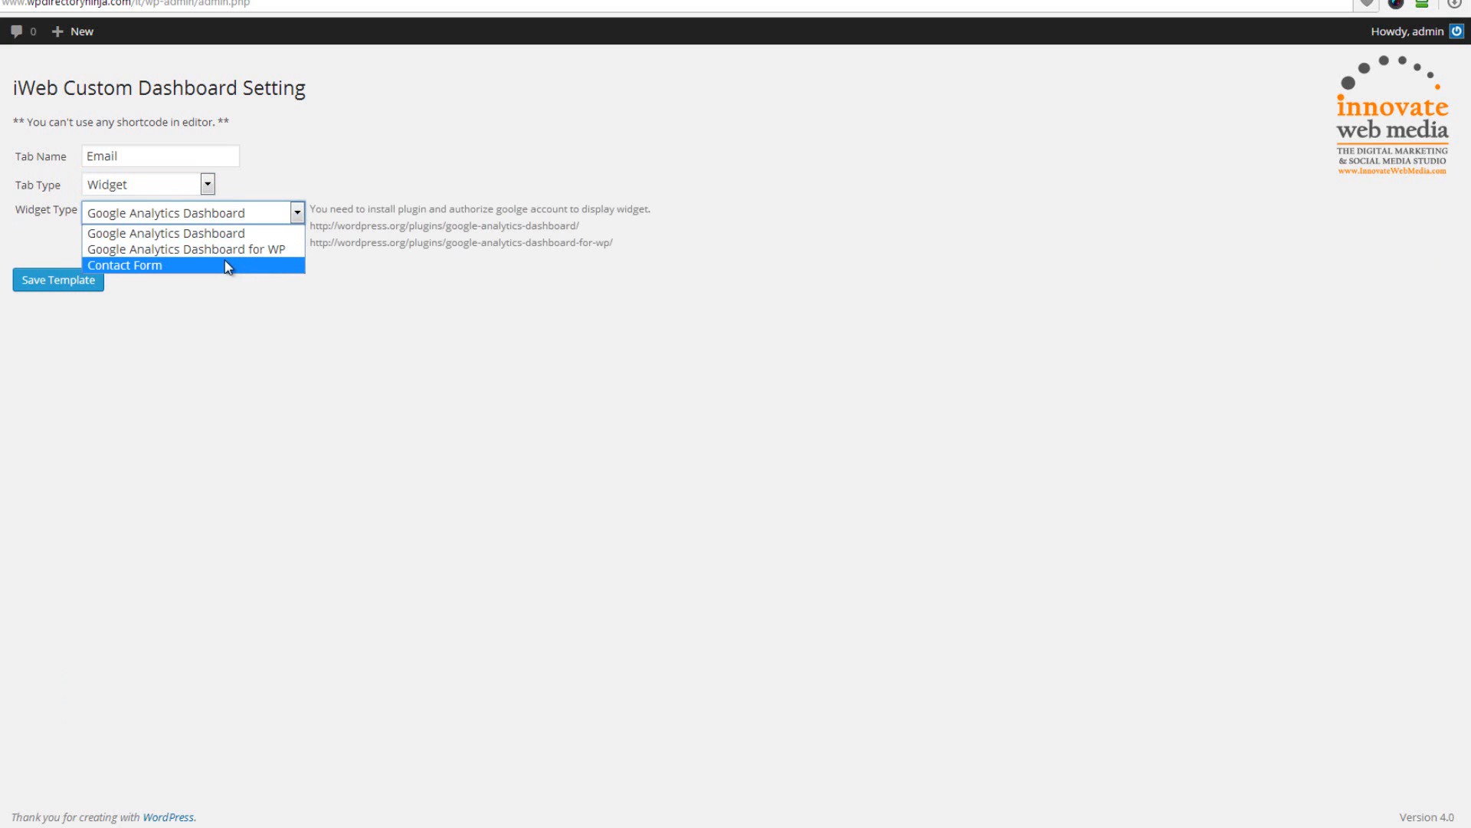
{"action": "left_click", "coordinate": [299, 214]}
{"action": "left_click", "coordinate": [298, 213]}
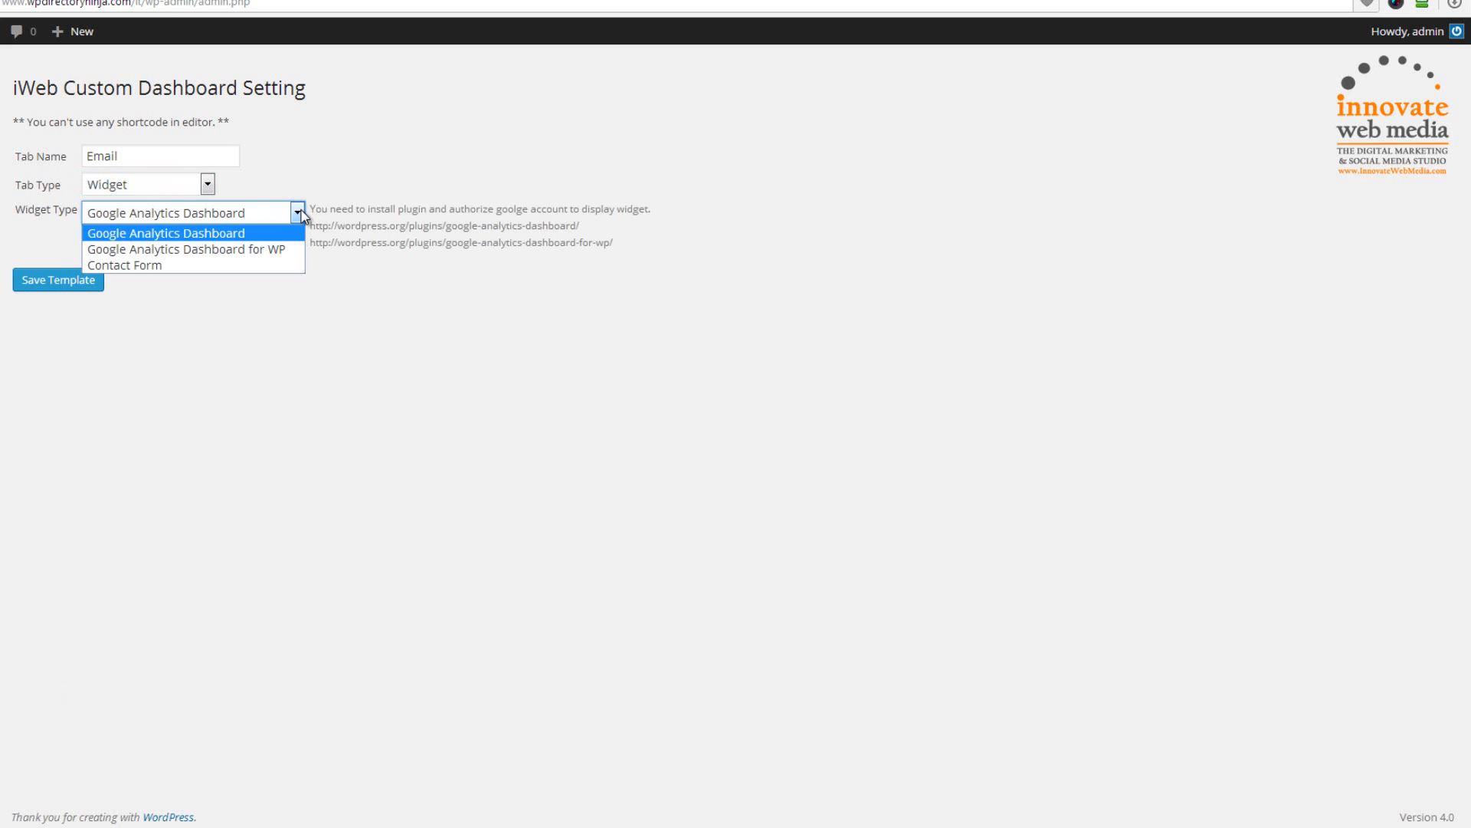
{"action": "left_click", "coordinate": [207, 184]}
{"action": "left_click", "coordinate": [172, 204]}
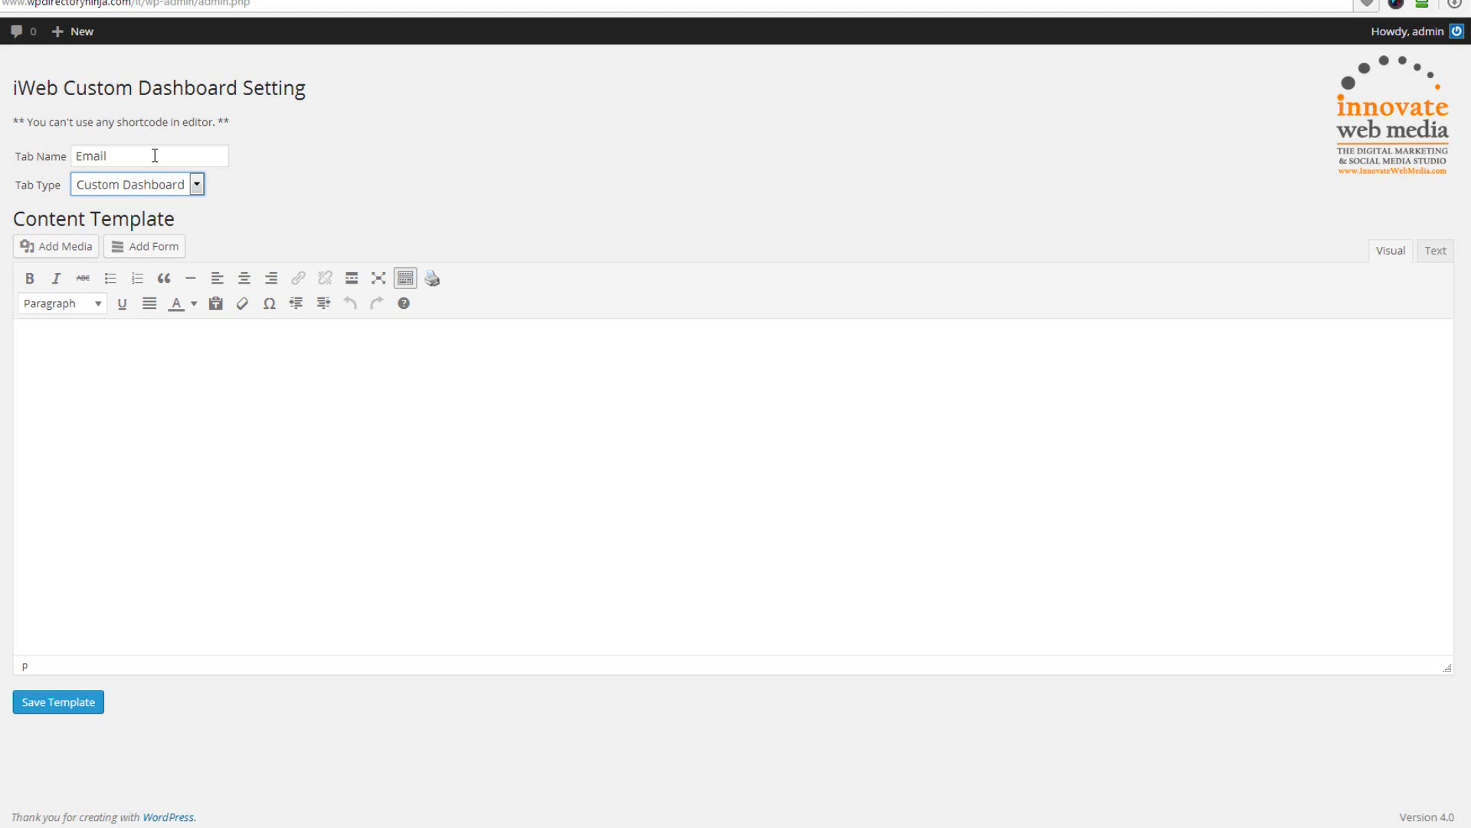
Save the Email tab, move it above Contact Us in the tab list, and save the order change.
{"action": "left_click", "coordinate": [72, 339]}
{"action": "left_click", "coordinate": [31, 702]}
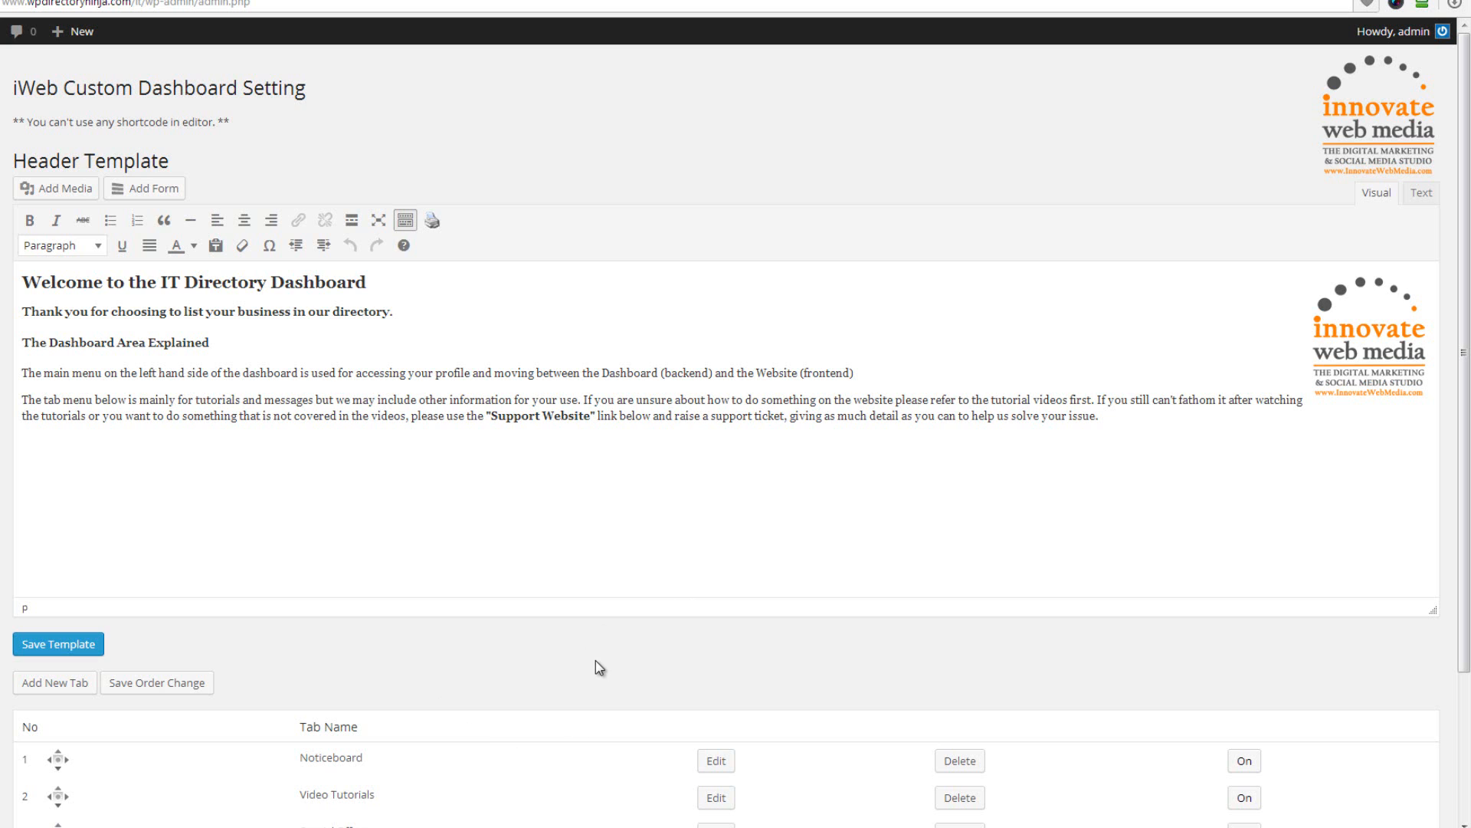
{"action": "scroll", "coordinate": [595, 659], "scroll_direction": "down", "scroll_amount": 3}
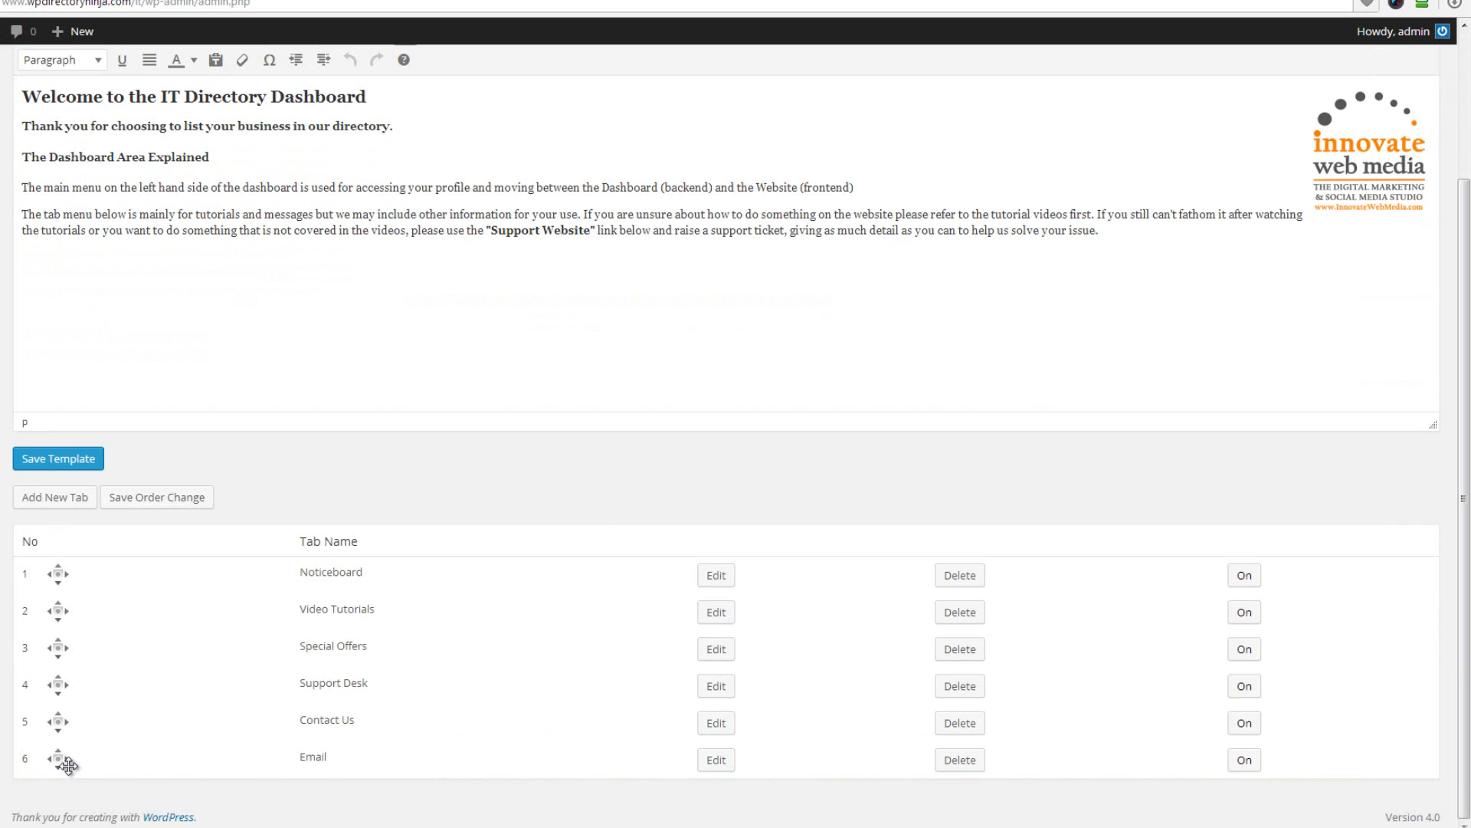
{"action": "mouse_move", "coordinate": [58, 759]}
{"action": "left_mouse_down"}
{"action": "mouse_move", "coordinate": [59, 695]}
{"action": "mouse_move", "coordinate": [56, 767]}
{"action": "mouse_move", "coordinate": [56, 752]}
{"action": "left_mouse_up"}
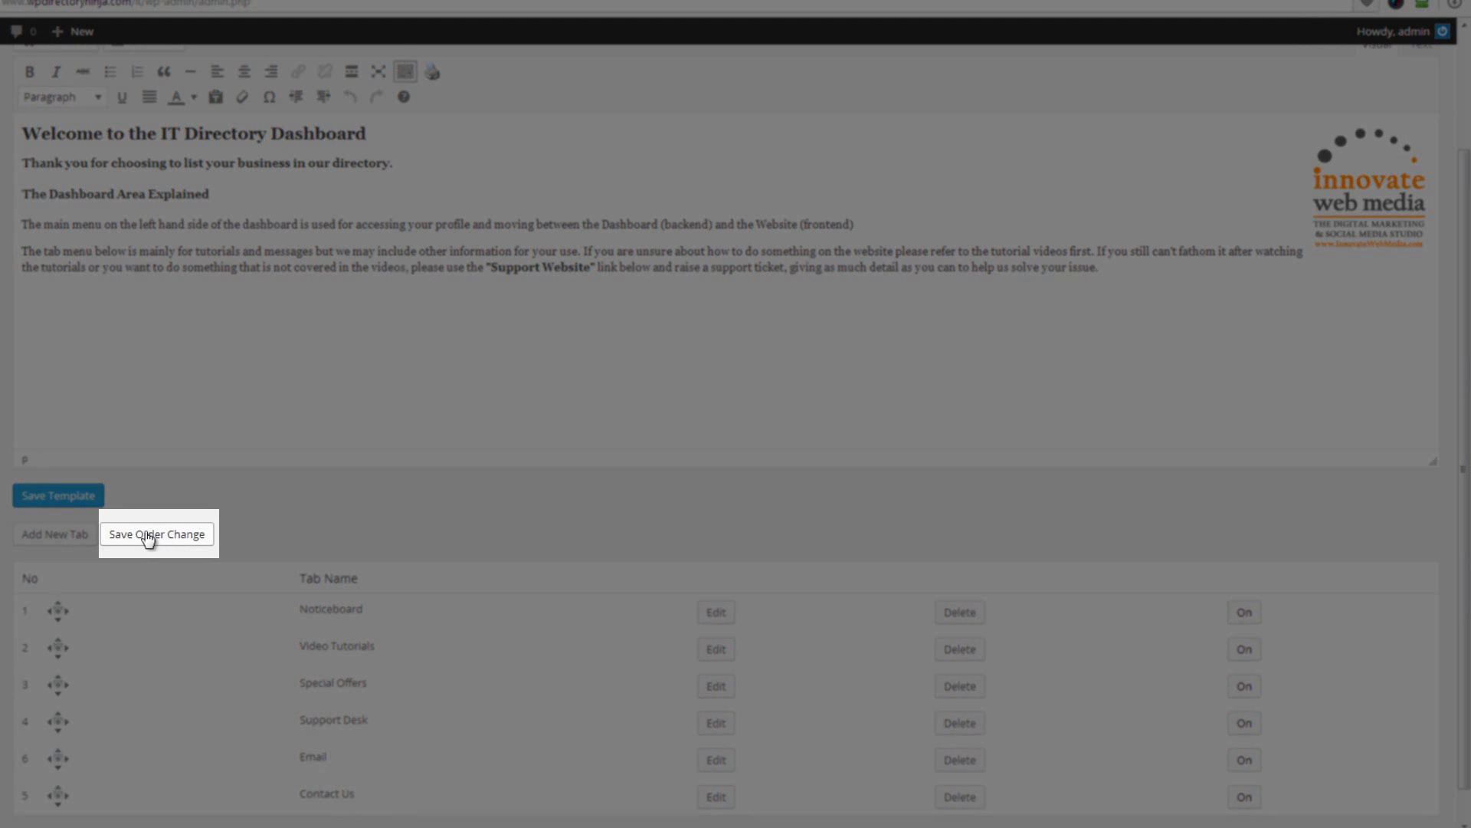
{"action": "left_click", "coordinate": [148, 536]}
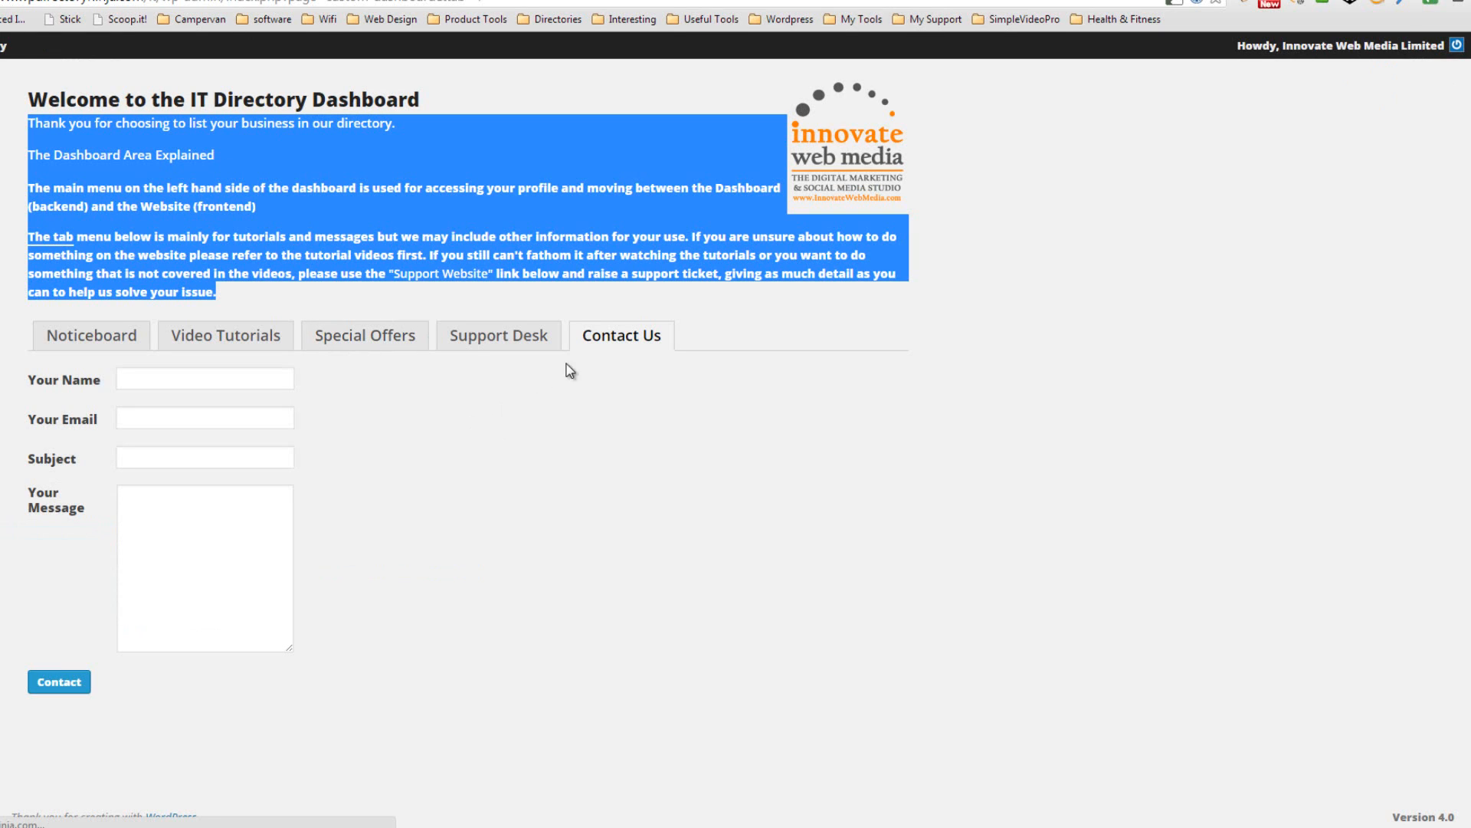
Check the new tab order on the business user's dashboard in Chrome and open its Email tab.
{"action": "left_click", "coordinate": [549, 335]}
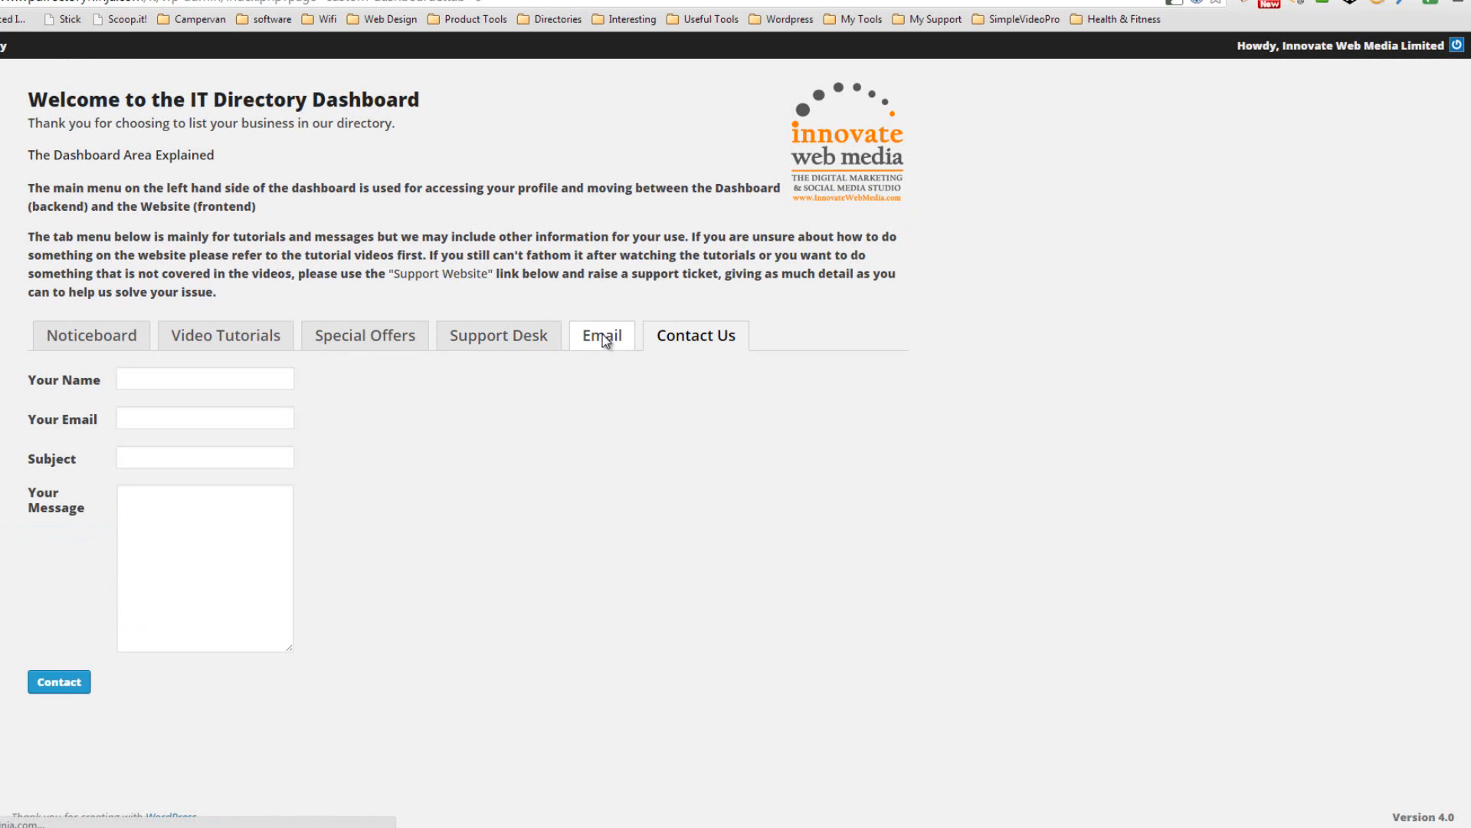
{"action": "left_click", "coordinate": [602, 337]}
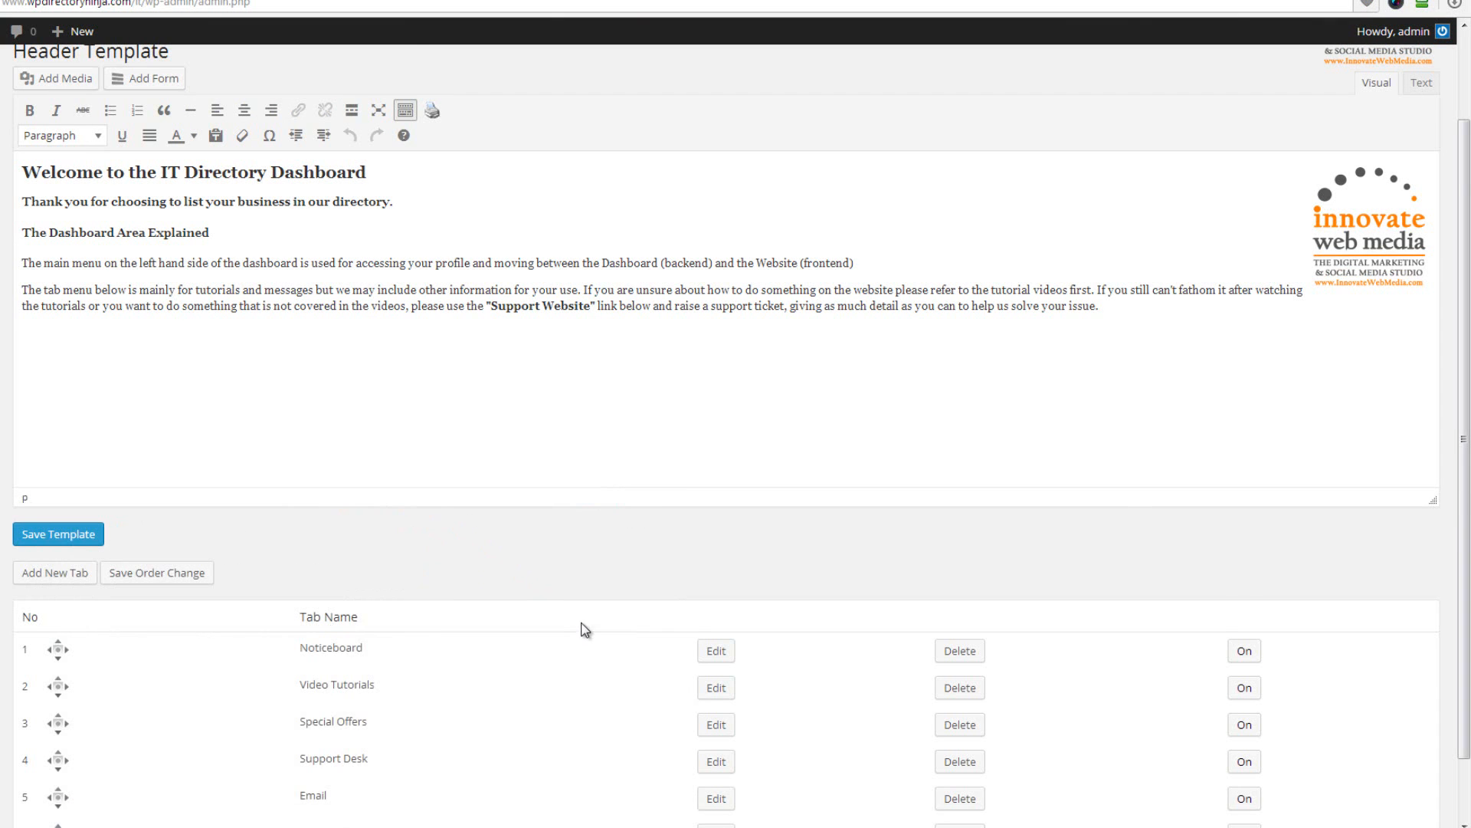
Return to the plugin settings in Opera and delete the Email tab from the tab list.
{"action": "scroll", "coordinate": [582, 628], "scroll_direction": "down", "scroll_amount": 1}
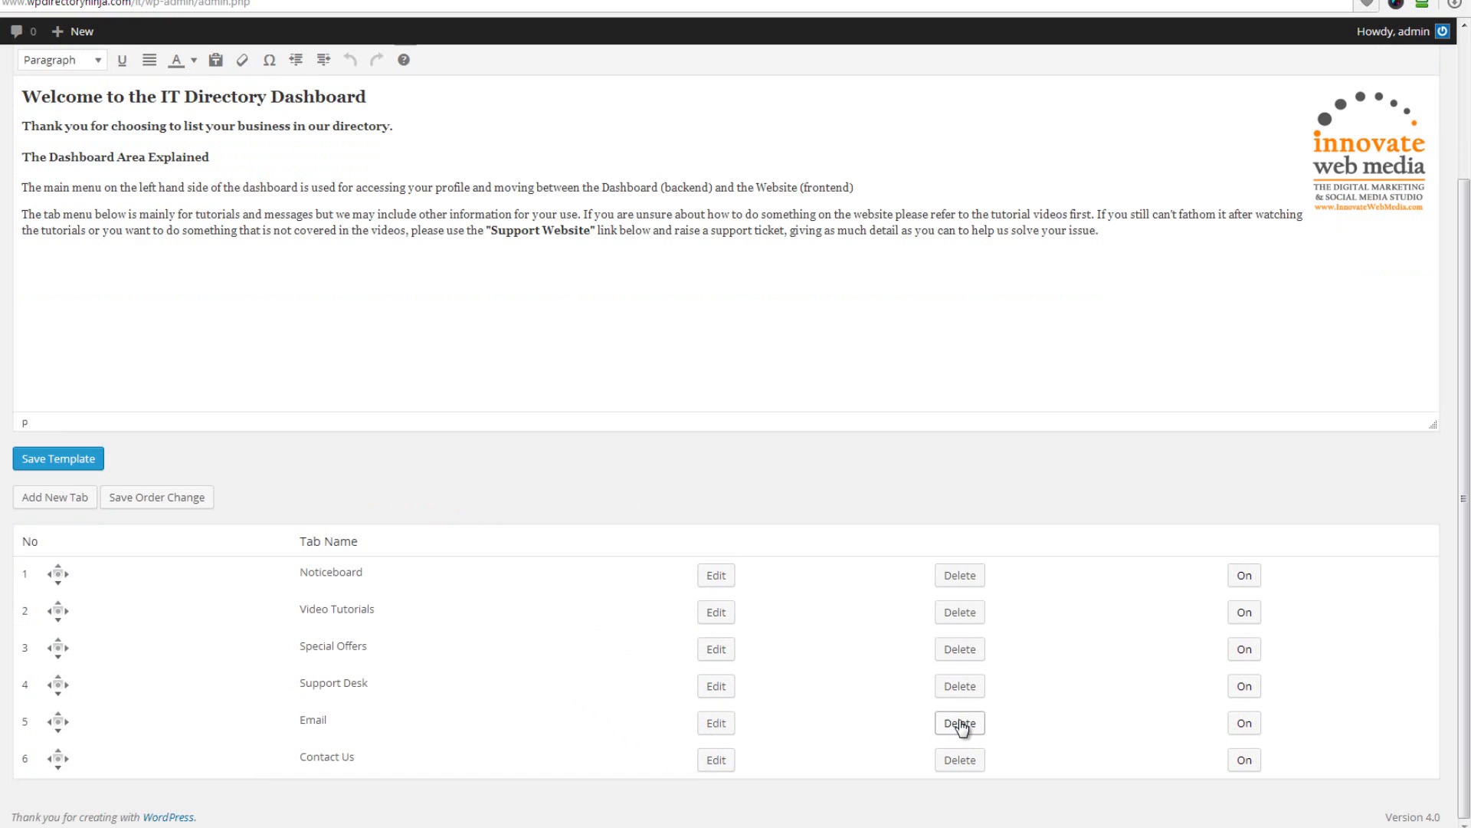
{"action": "left_click", "coordinate": [1245, 728]}
{"action": "left_click", "coordinate": [960, 725]}
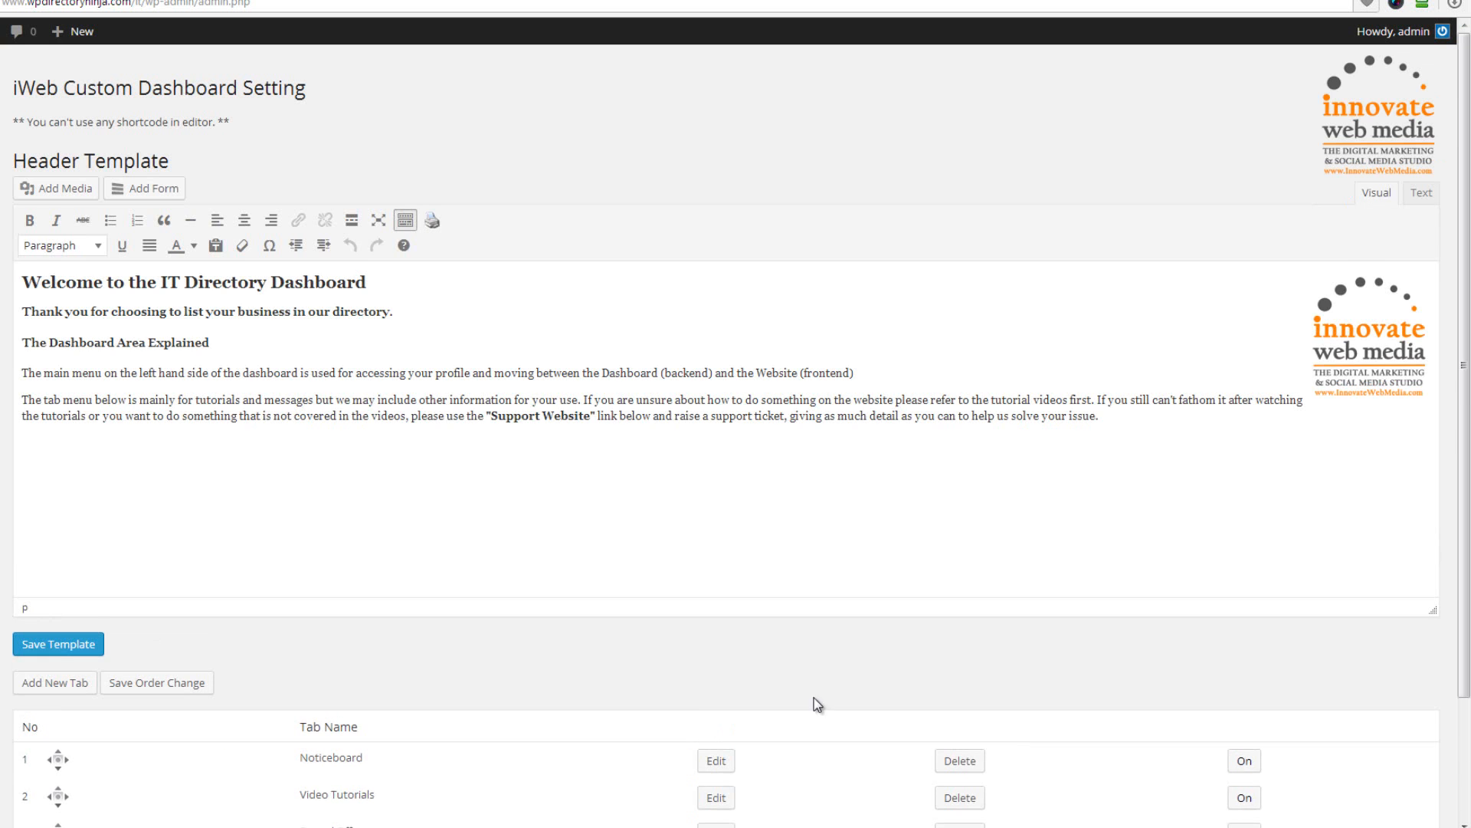
Open the Noticeboard tab for editing and highlight its tab name to examine it, clearing the selection.
{"action": "scroll", "coordinate": [654, 706], "scroll_direction": "down", "scroll_amount": 3}
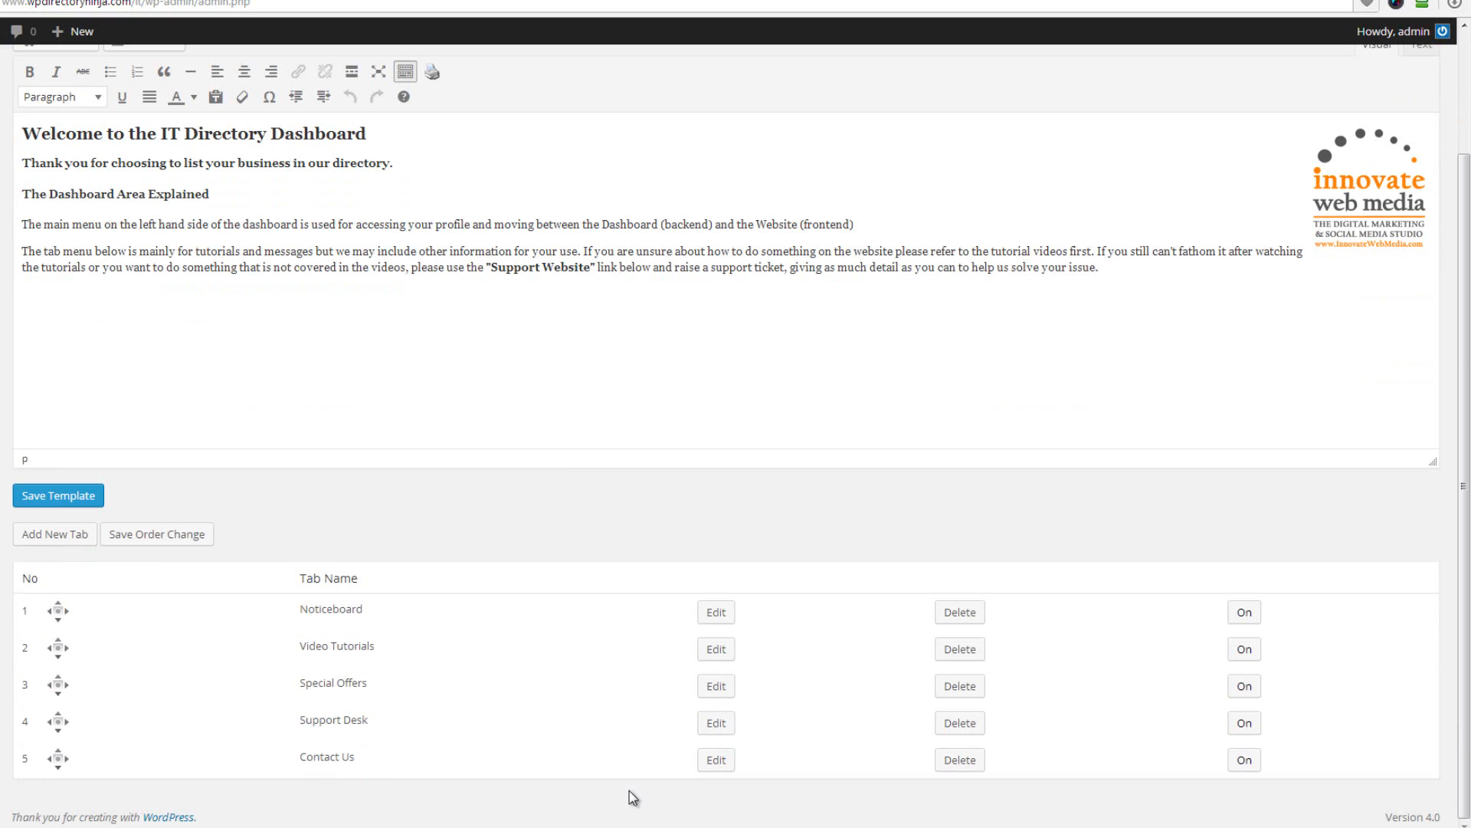
{"action": "left_click", "coordinate": [709, 613]}
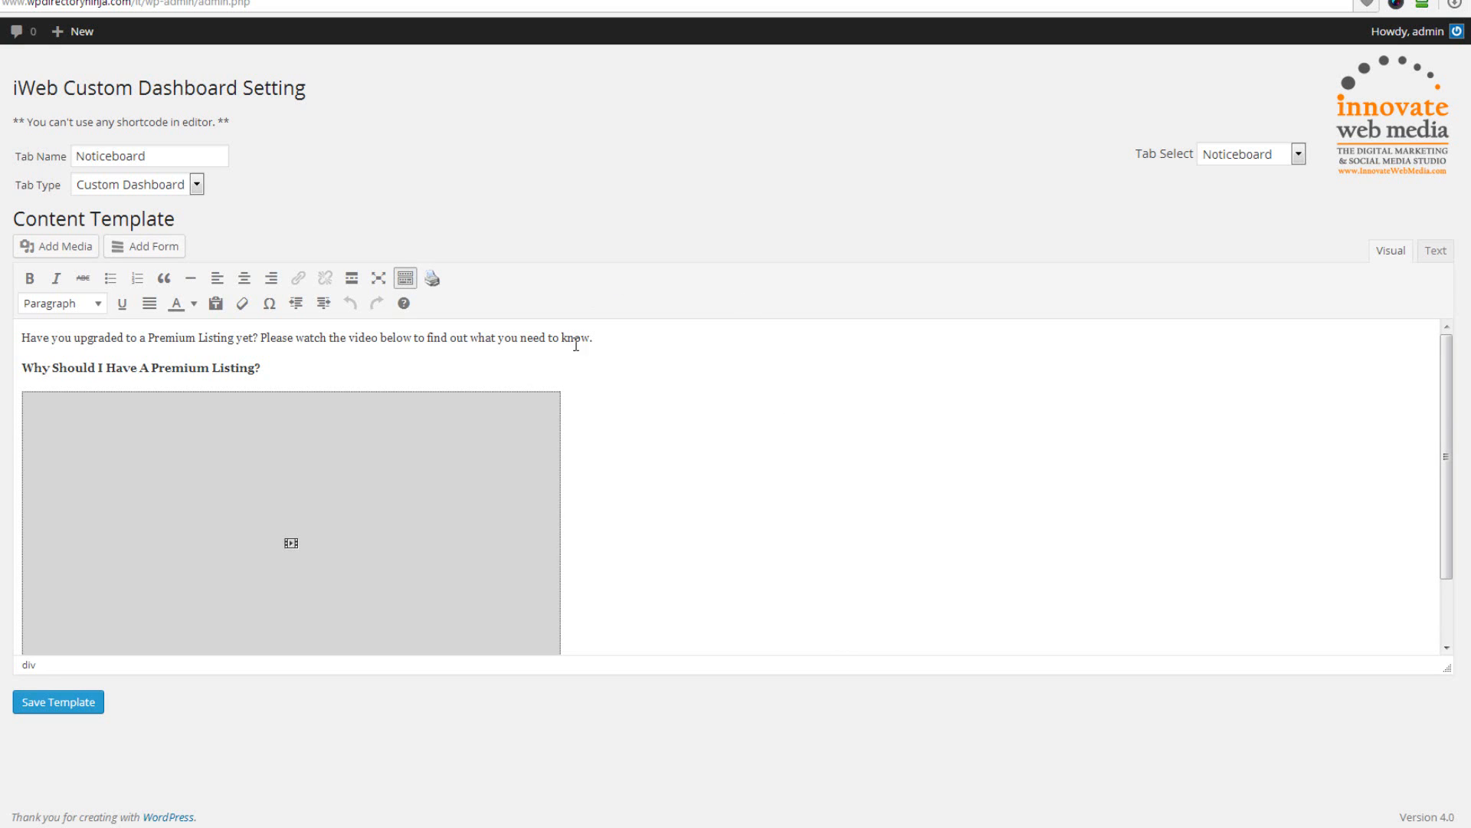
{"action": "left_click_drag", "start_coordinate": [159, 155], "coordinate": [4, 164]}
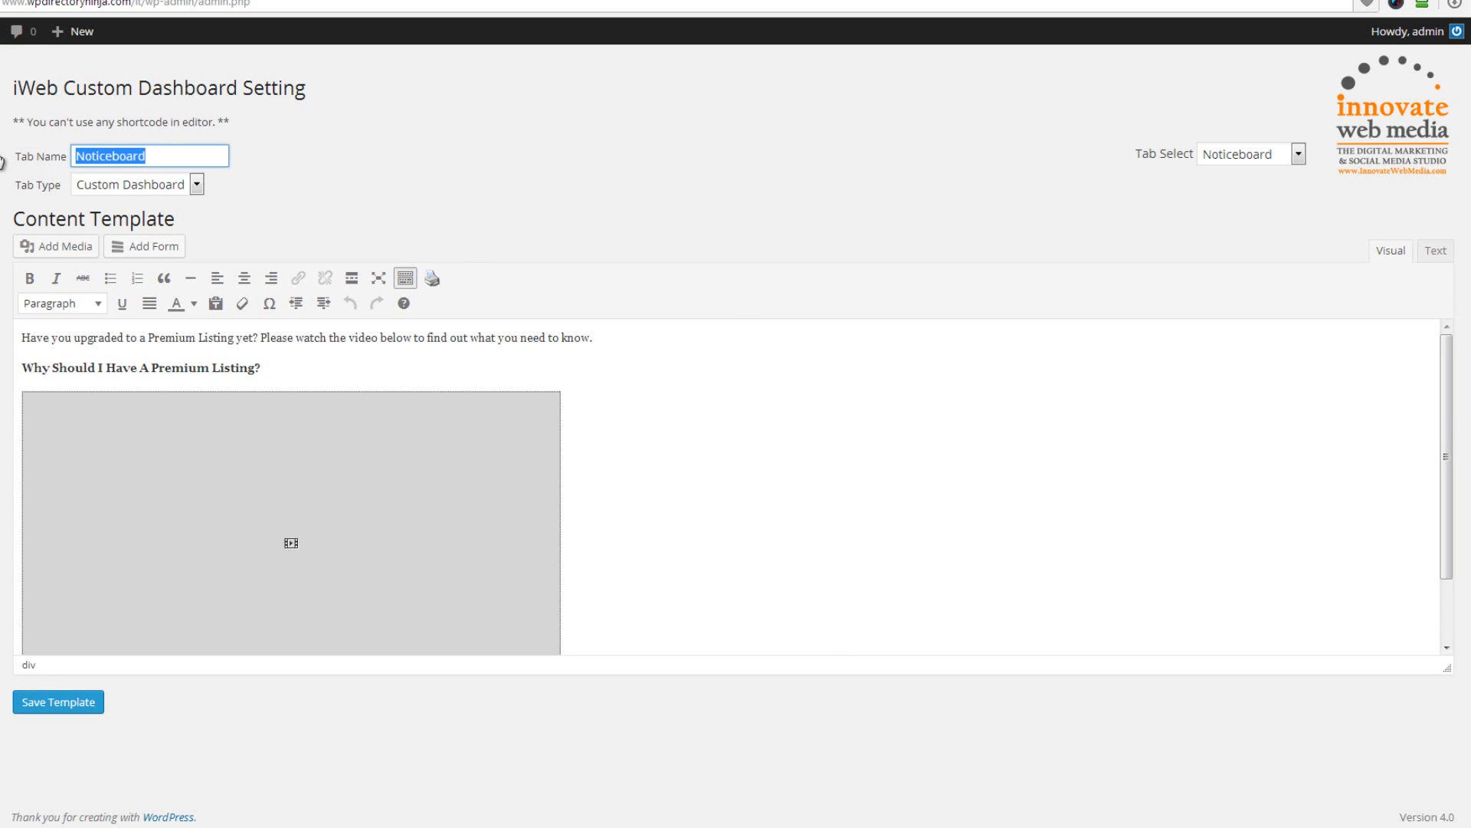
{"action": "left_click", "coordinate": [371, 220]}
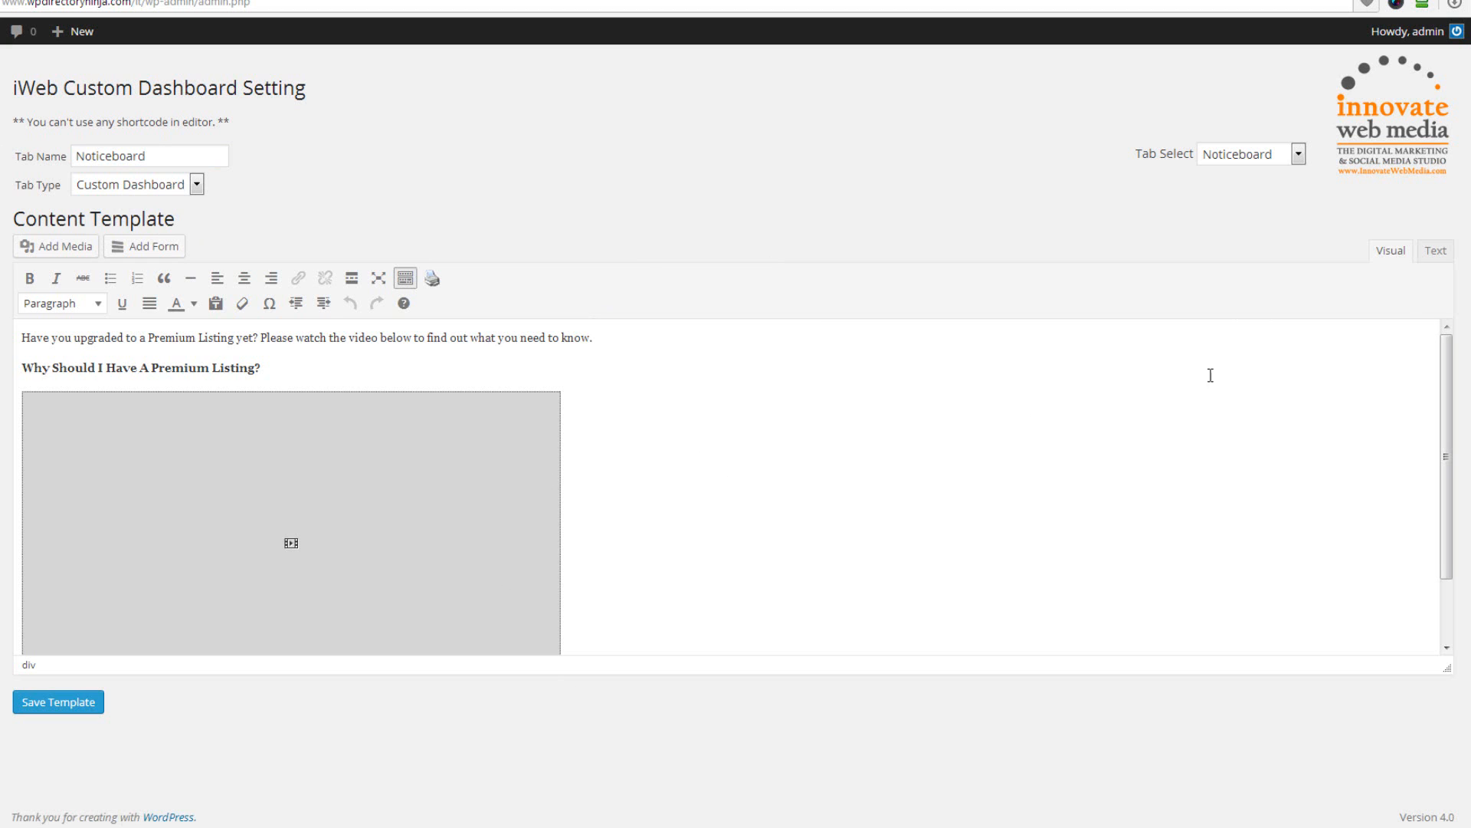
Compare the Noticeboard content template's HTML text with its visual view, looking through the whole content.
{"action": "left_click", "coordinate": [1434, 253]}
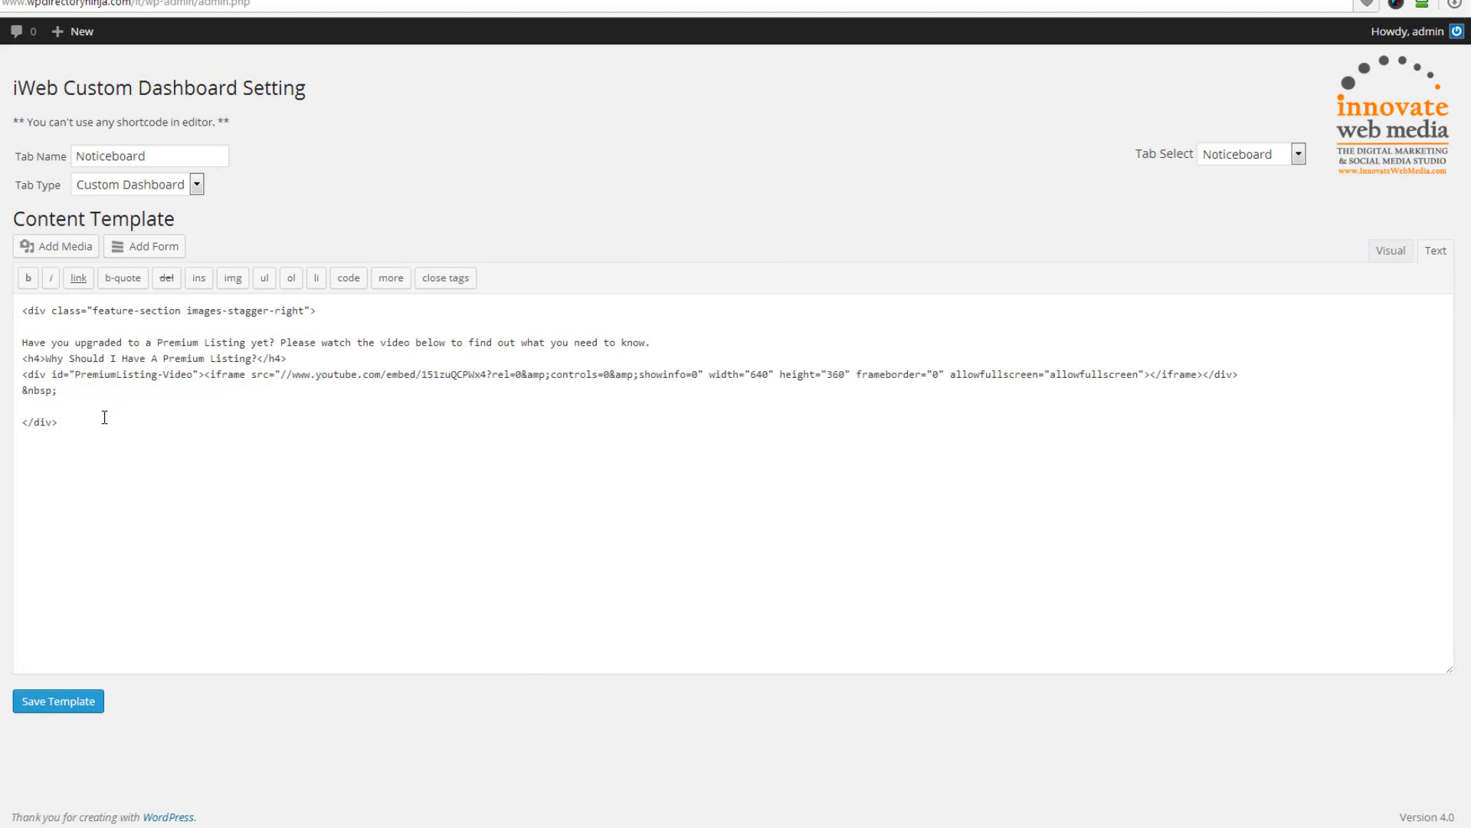
{"action": "left_click", "coordinate": [1384, 251]}
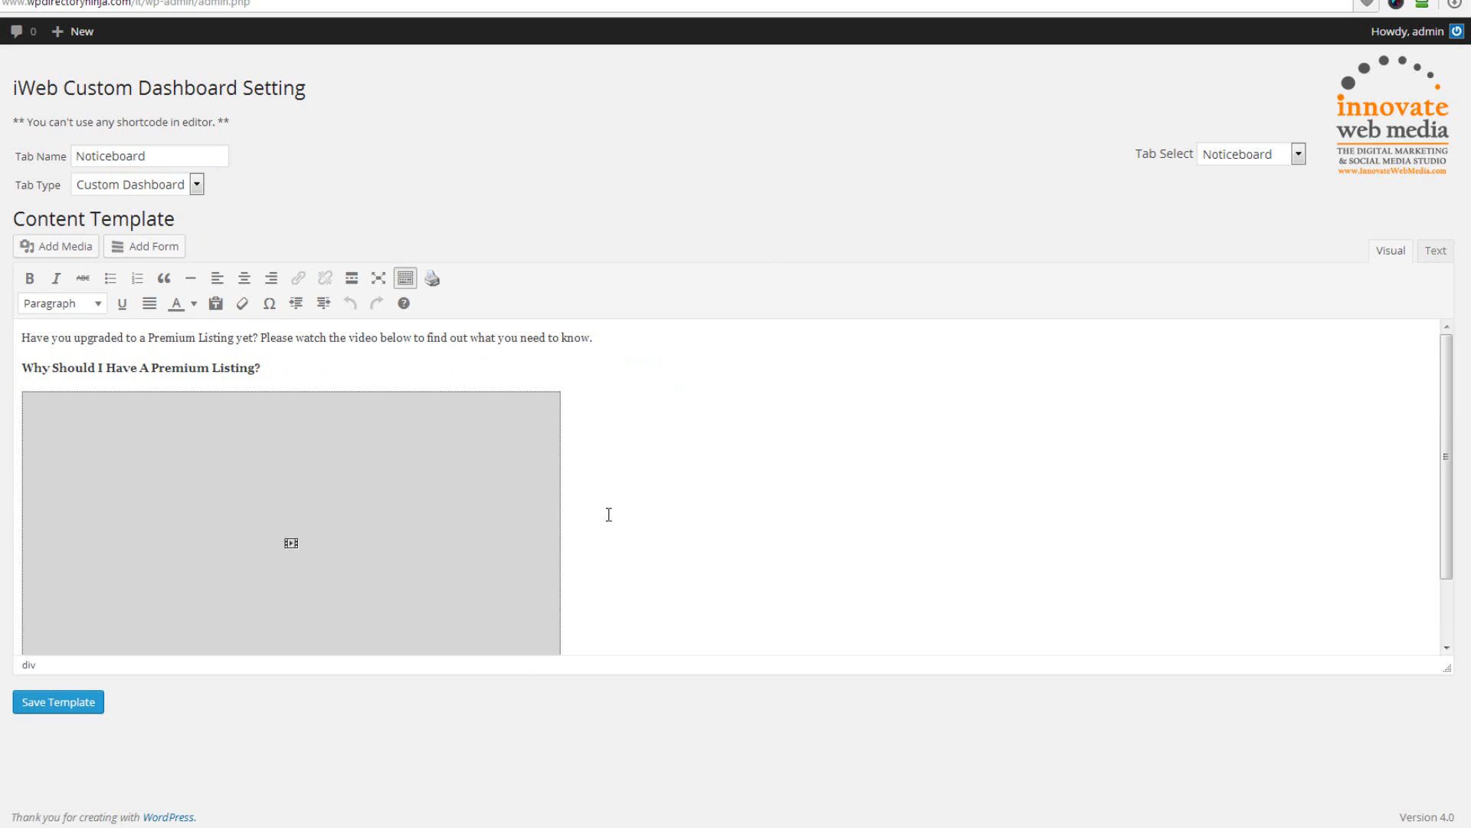
{"action": "scroll", "coordinate": [677, 499], "scroll_direction": "down", "scroll_amount": 2}
{"action": "scroll", "coordinate": [677, 498], "scroll_direction": "up", "scroll_amount": 2}
Highlight the embedded YouTube iframe code in the Noticeboard's HTML to examine it, and return to the visual view.
{"action": "left_click", "coordinate": [1436, 251]}
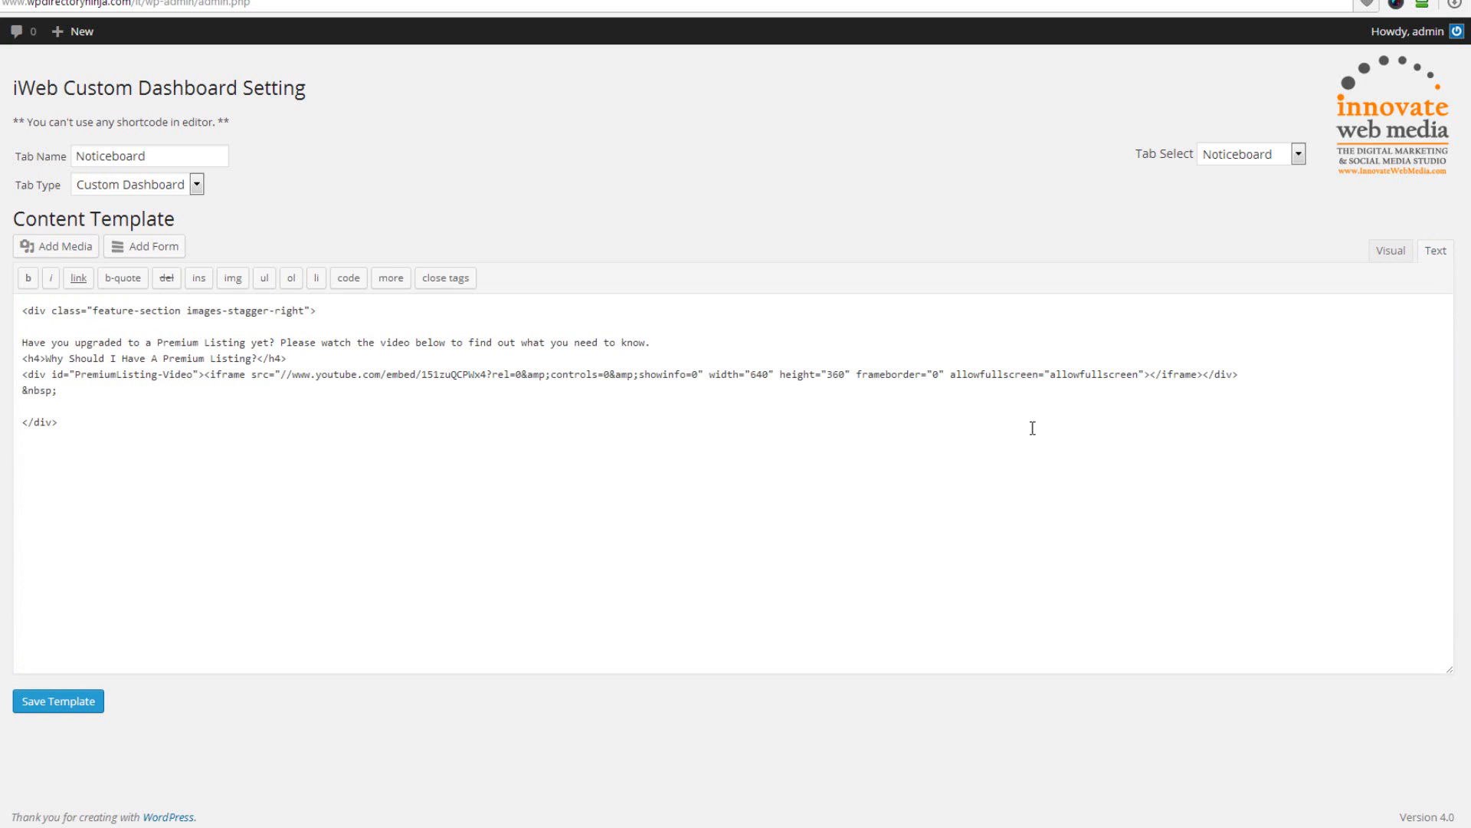
{"action": "left_click_drag", "start_coordinate": [201, 376], "coordinate": [1157, 381]}
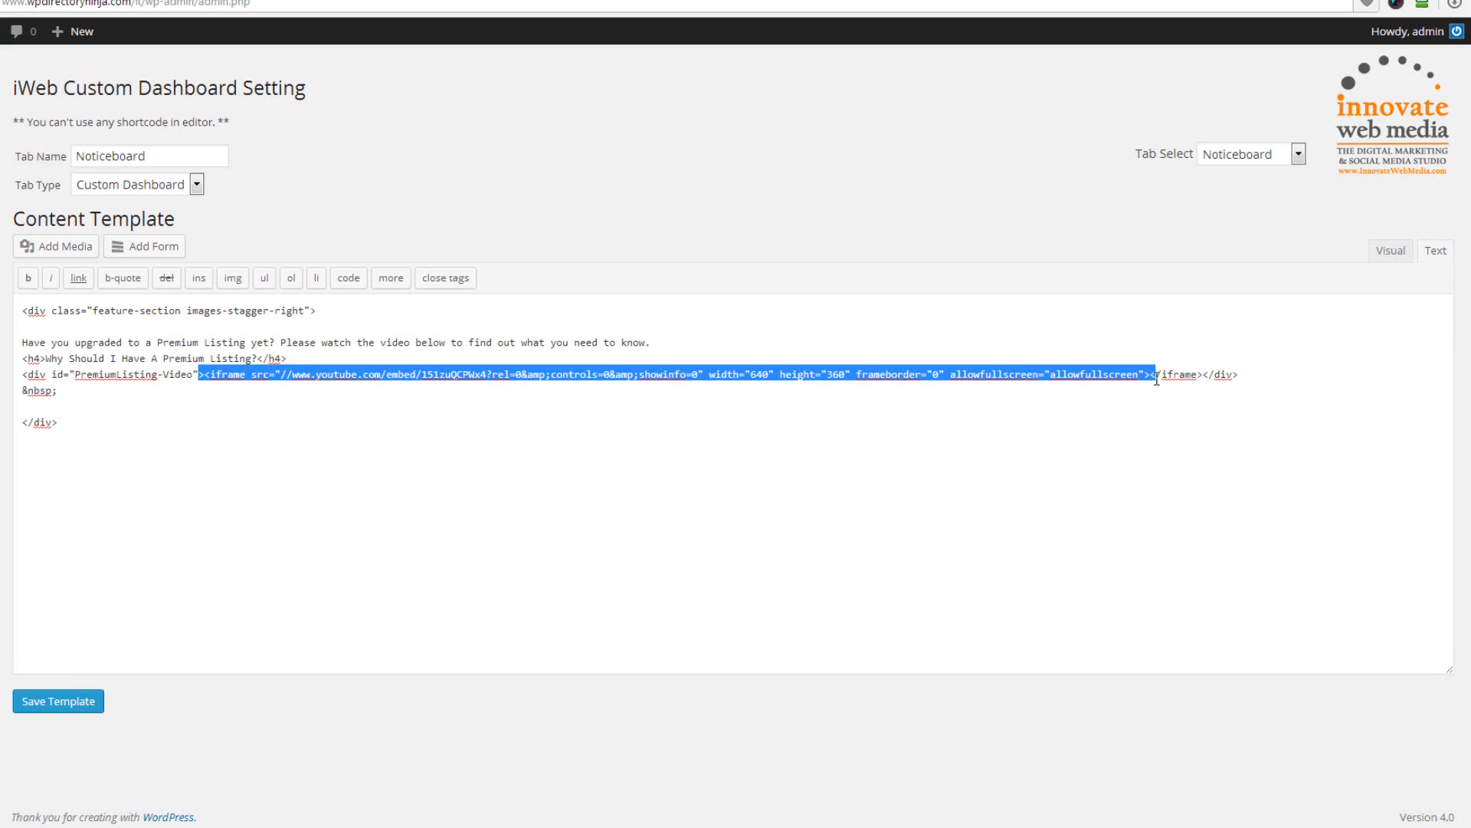
{"action": "left_click", "coordinate": [1088, 531]}
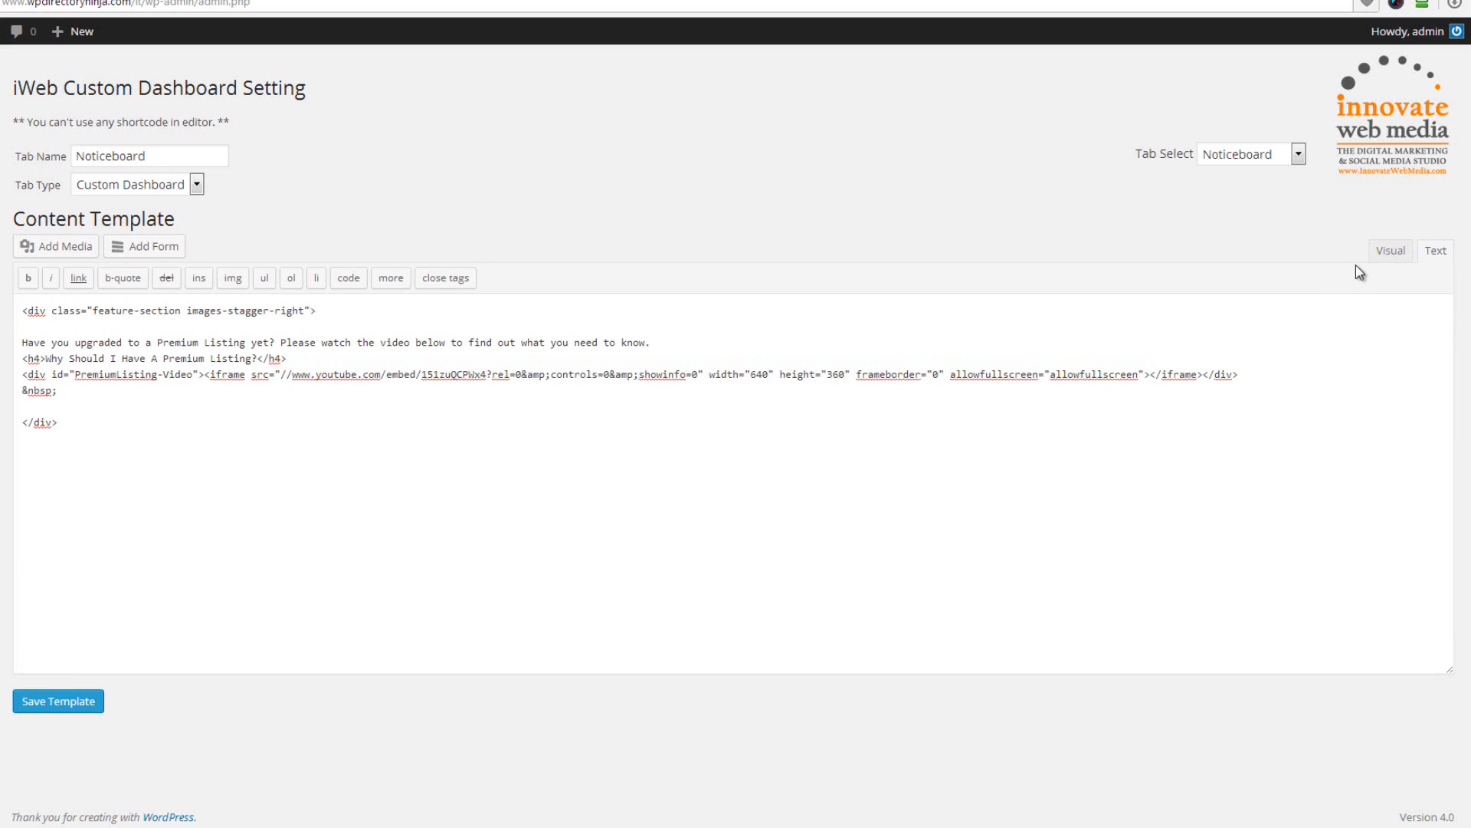
{"action": "left_click", "coordinate": [1391, 250]}
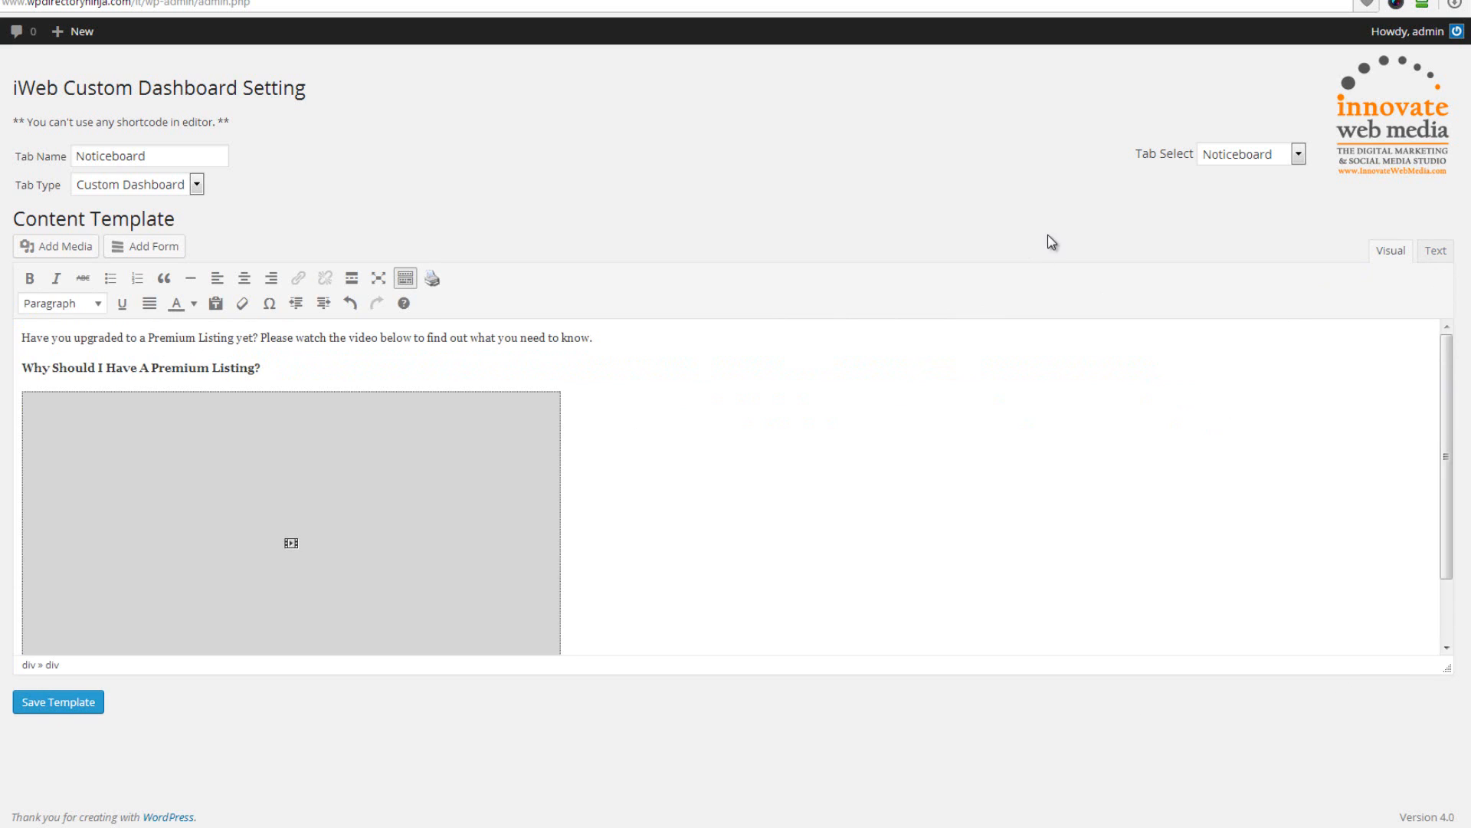
Review the tabs offered under Tab Select and return to the main iWeb Custom Dashboard settings.
{"action": "left_click", "coordinate": [1298, 154]}
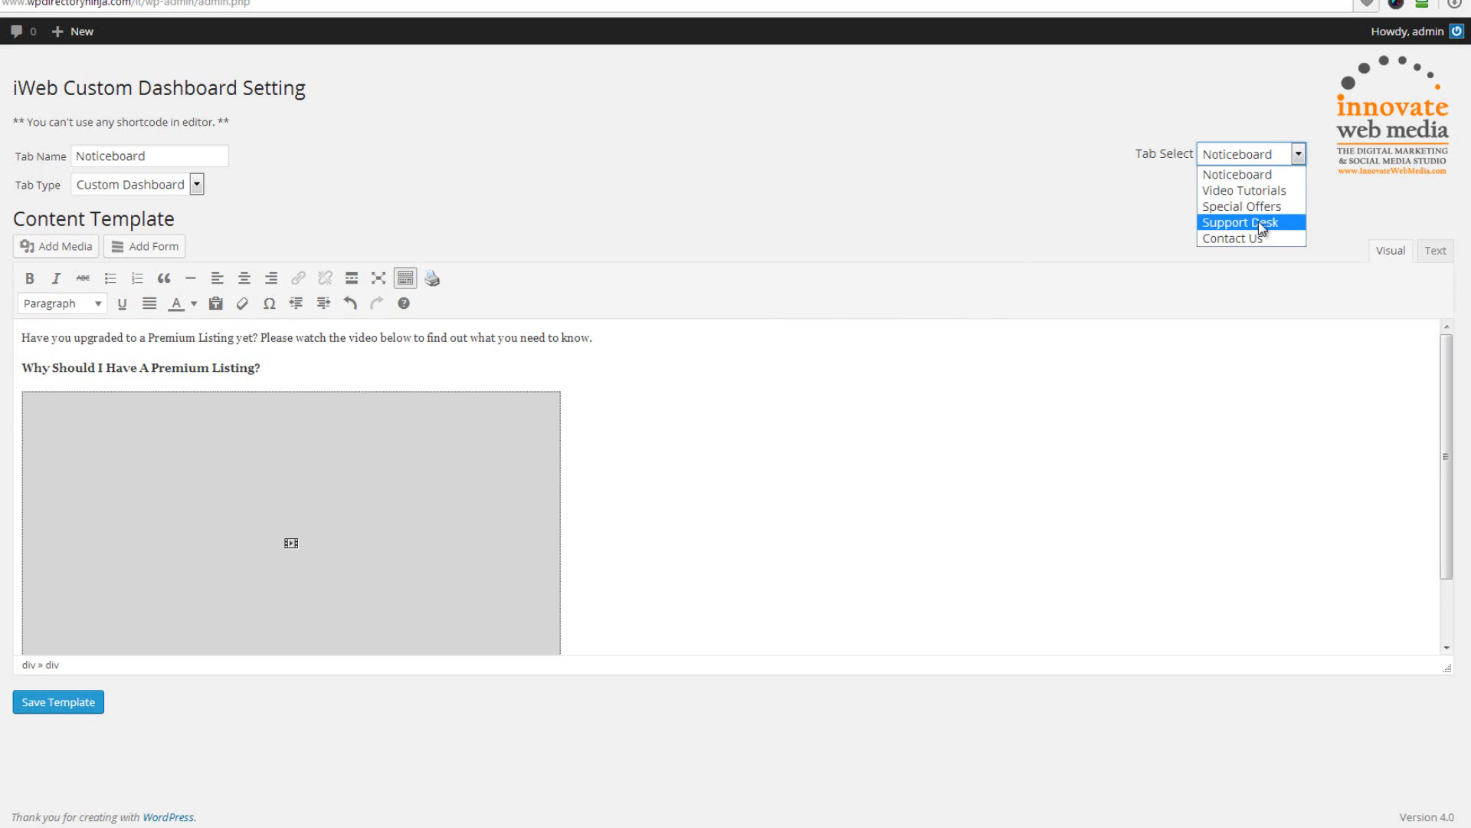
{"action": "left_click", "coordinate": [1301, 155]}
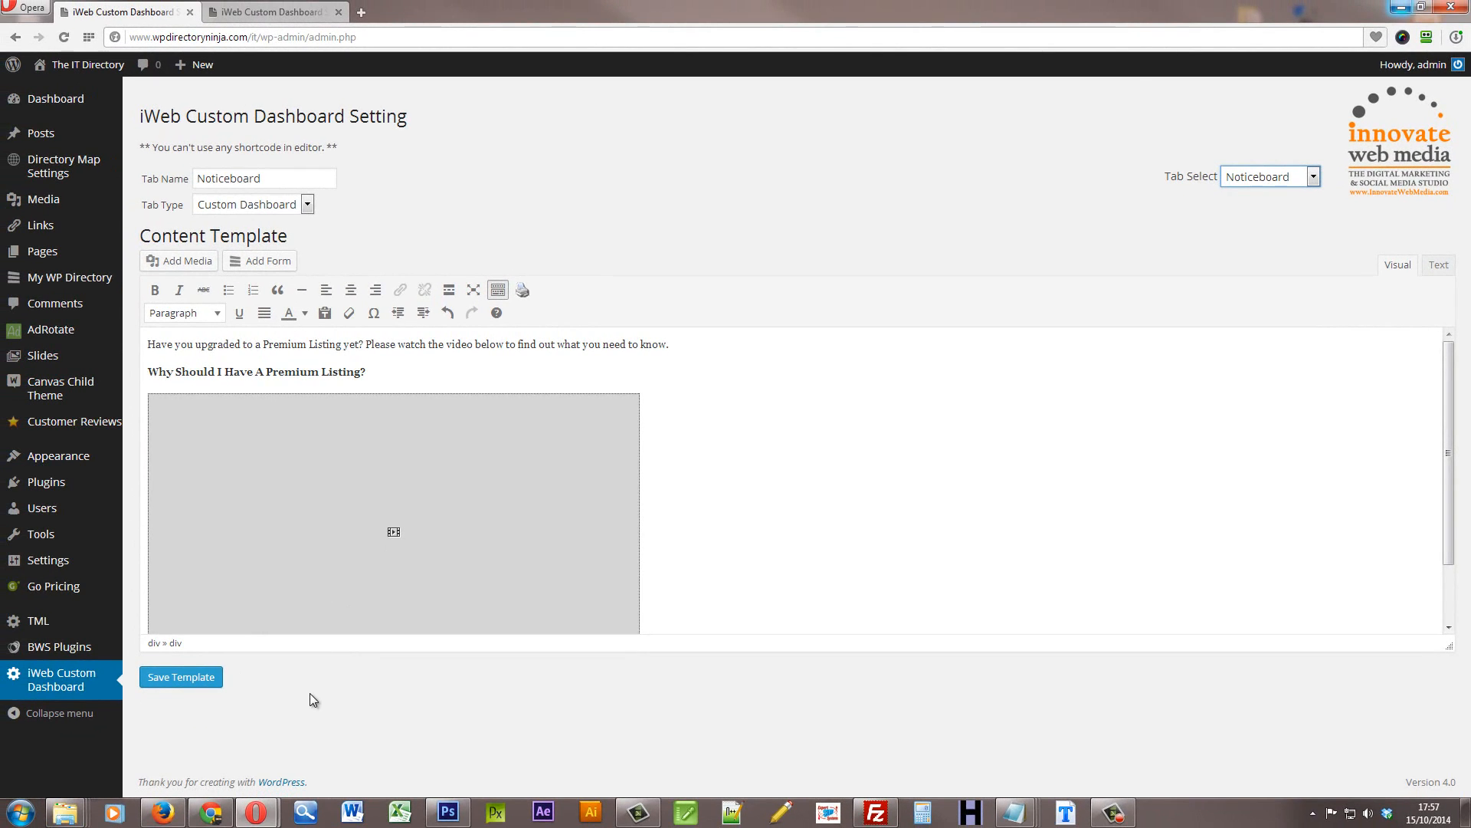
{"action": "left_click", "coordinate": [59, 682]}
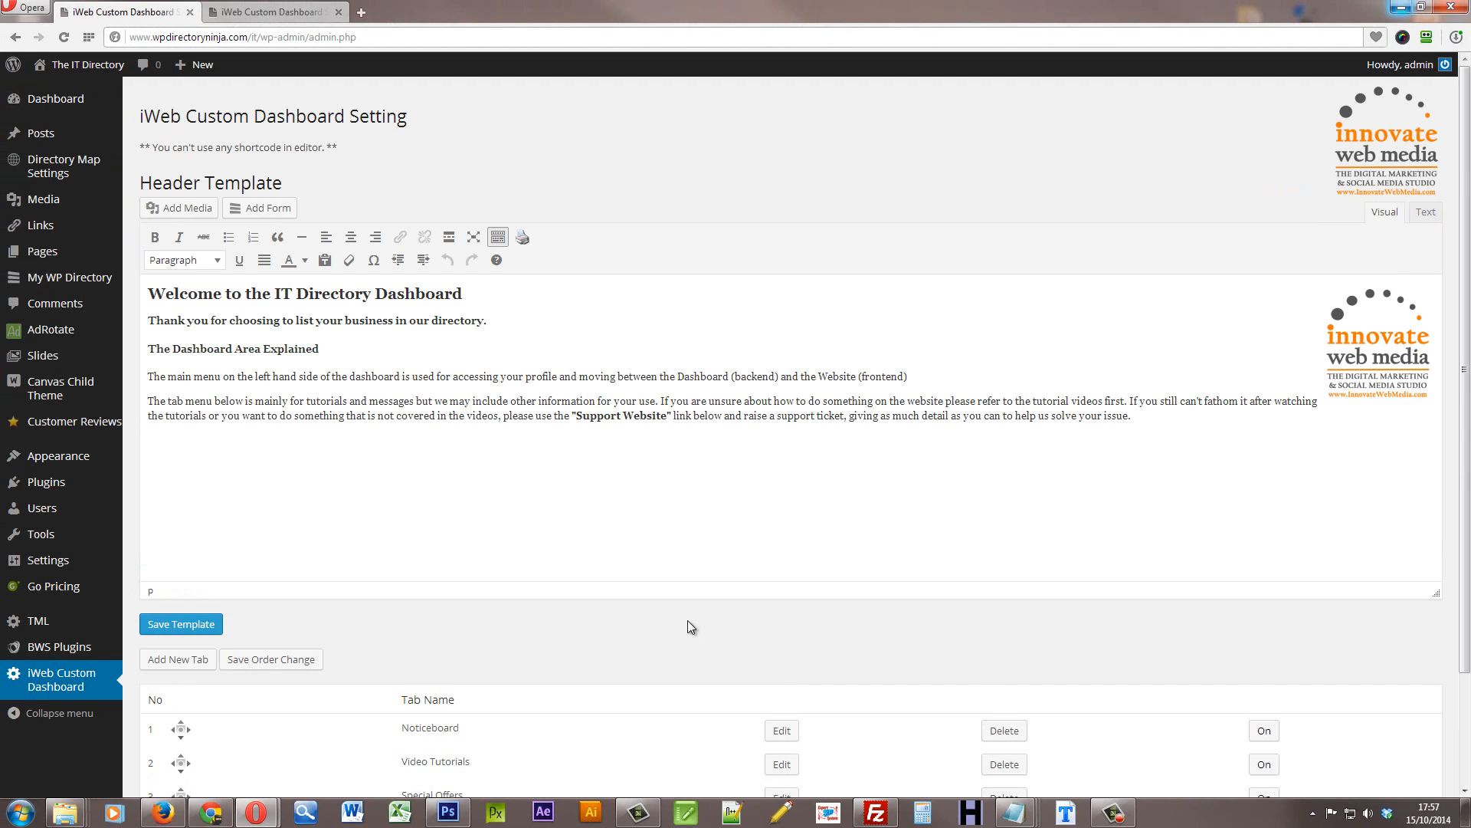
Open the Contact Us tab for editing and highlight its tab name and recipient address to examine them.
{"action": "scroll", "coordinate": [688, 620], "scroll_direction": "down", "scroll_amount": 2}
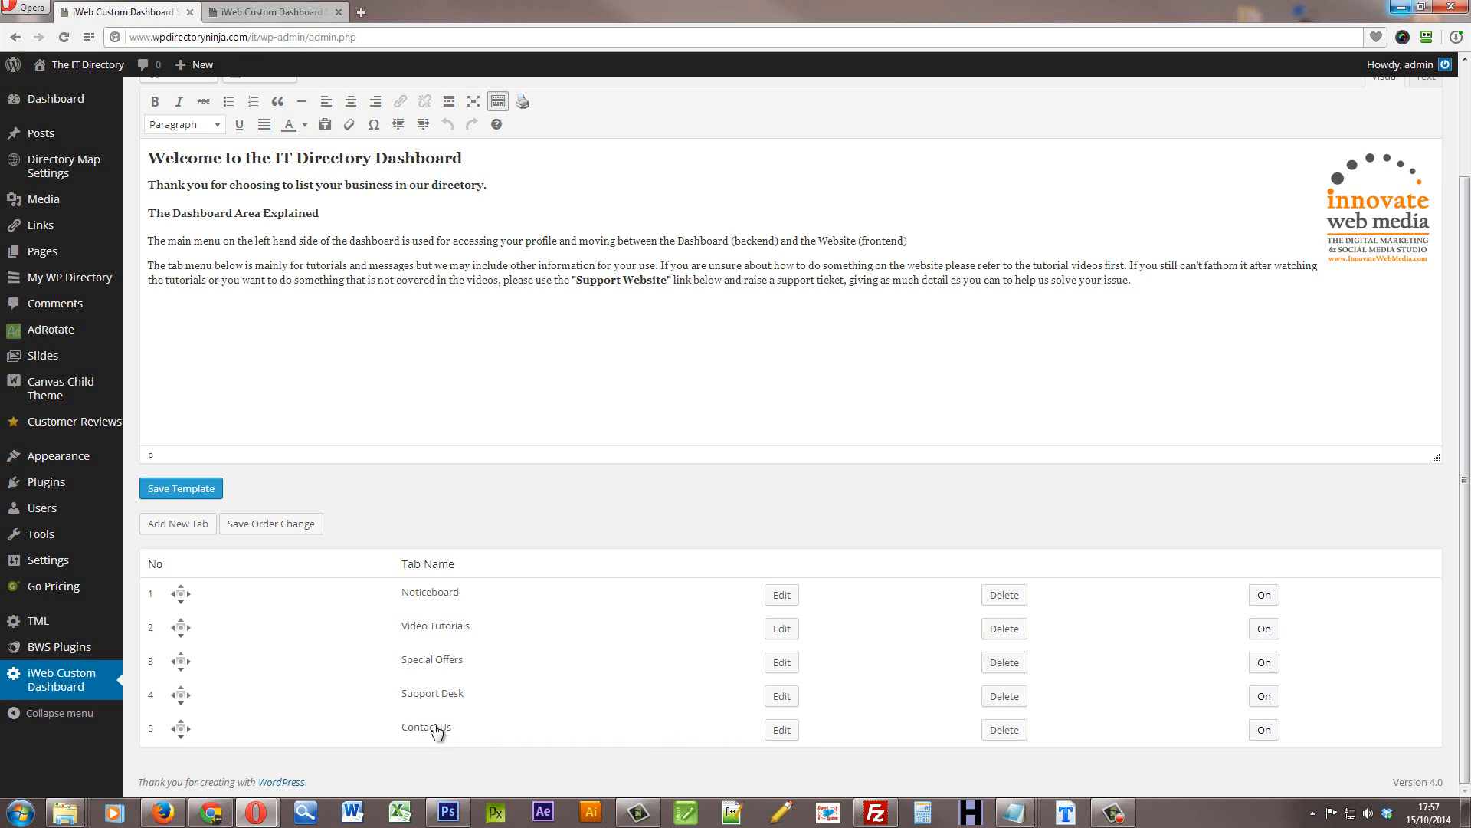
{"action": "left_click", "coordinate": [782, 731]}
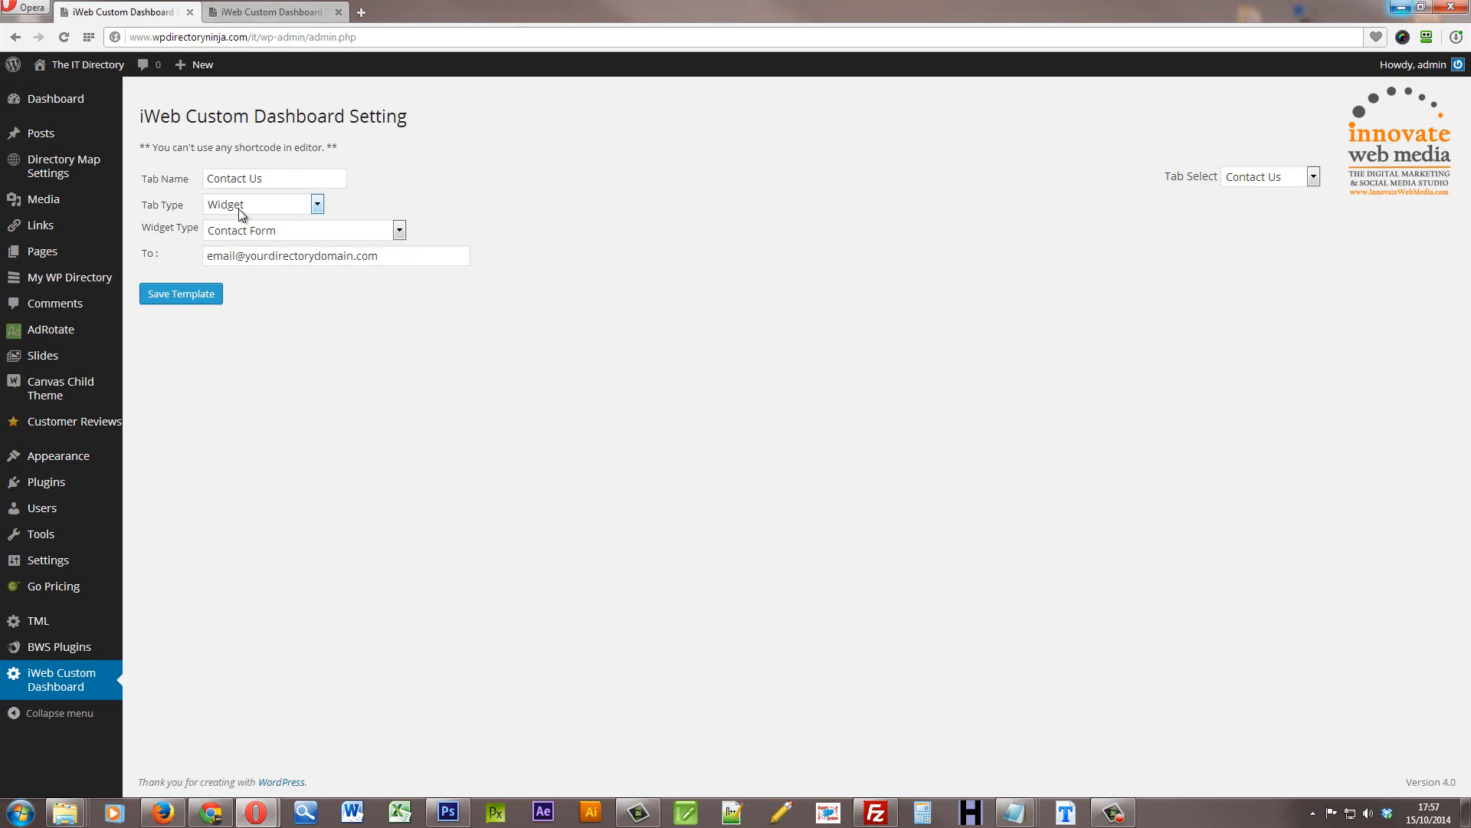
{"action": "left_click_drag", "start_coordinate": [262, 178], "coordinate": [203, 178]}
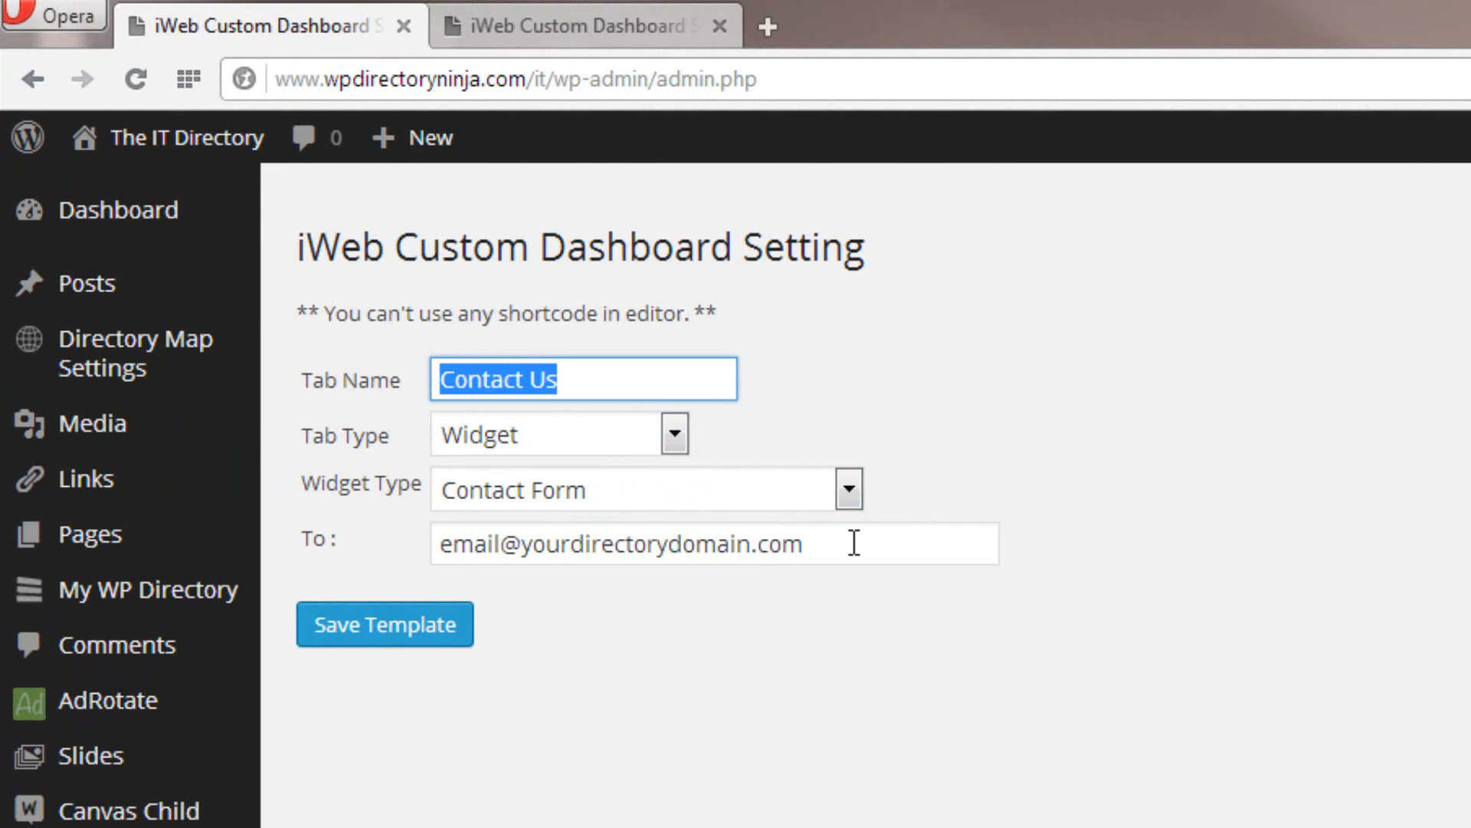
{"action": "left_click_drag", "start_coordinate": [854, 545], "coordinate": [348, 545]}
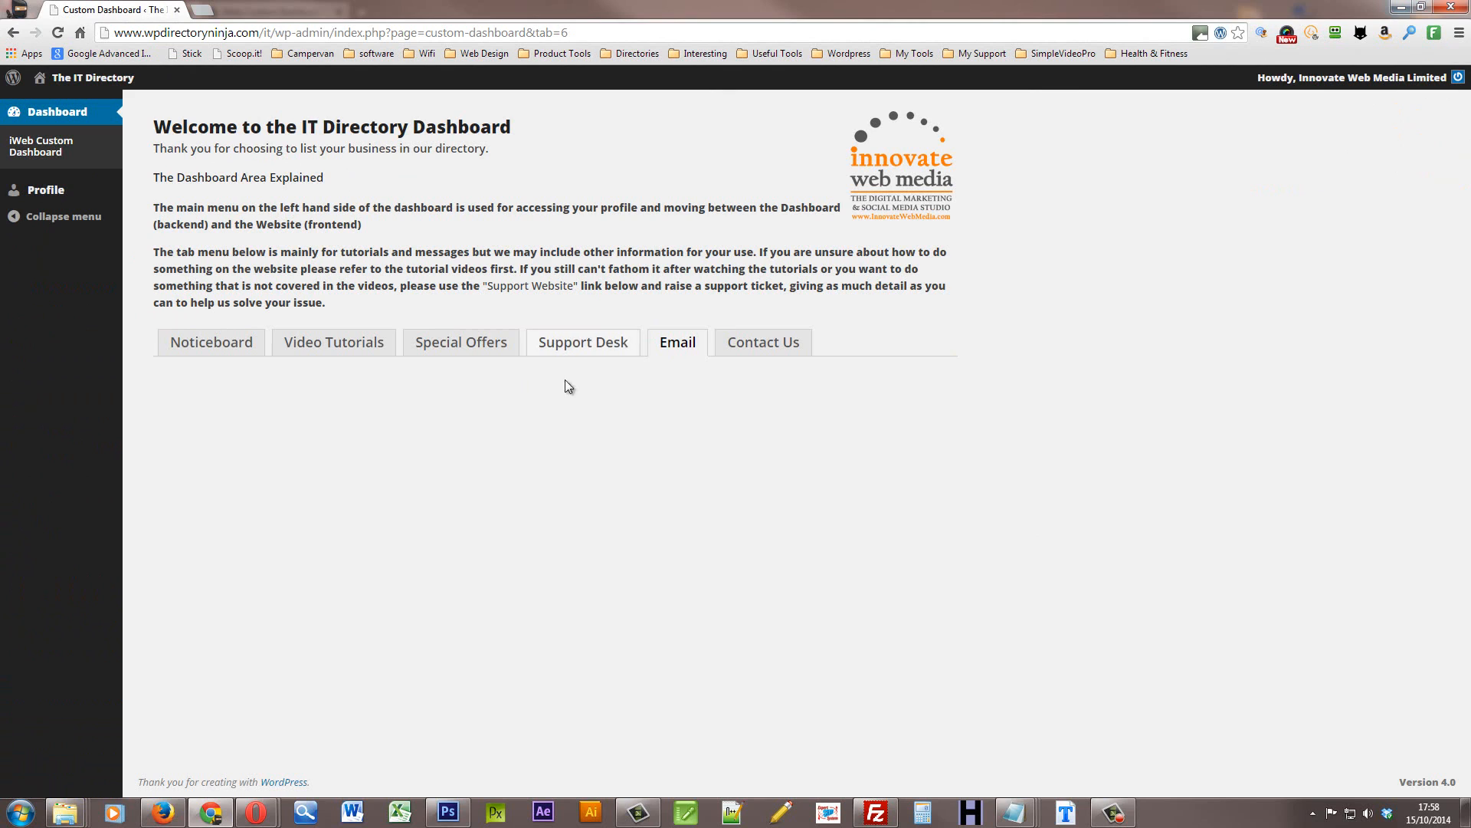
View the Contact Us form in the user dashboard in Chrome, and return to the Opera settings to examine its recipient address.
{"action": "left_click", "coordinate": [754, 343]}
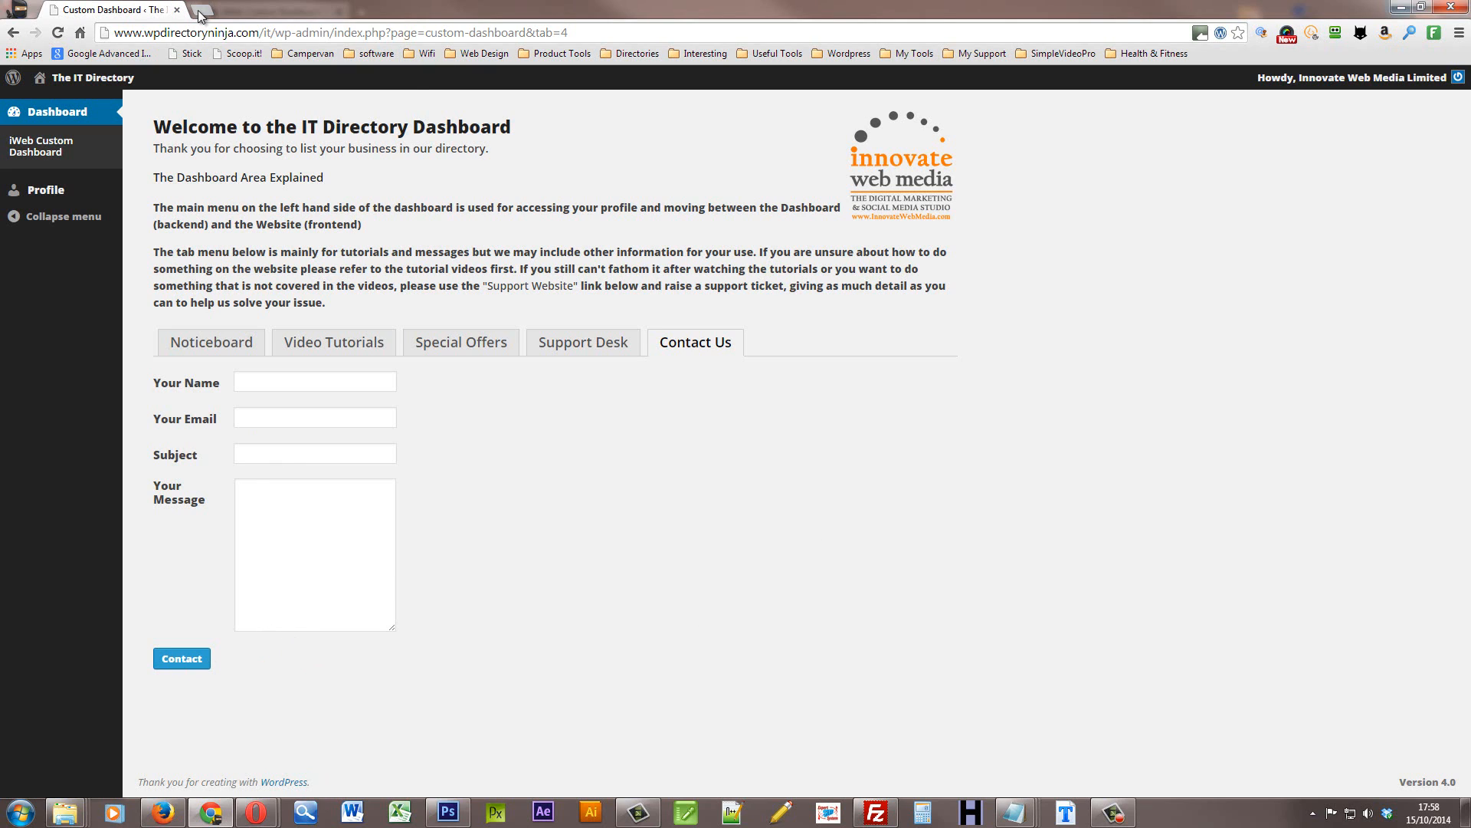
{"action": "left_click", "coordinate": [1401, 7]}
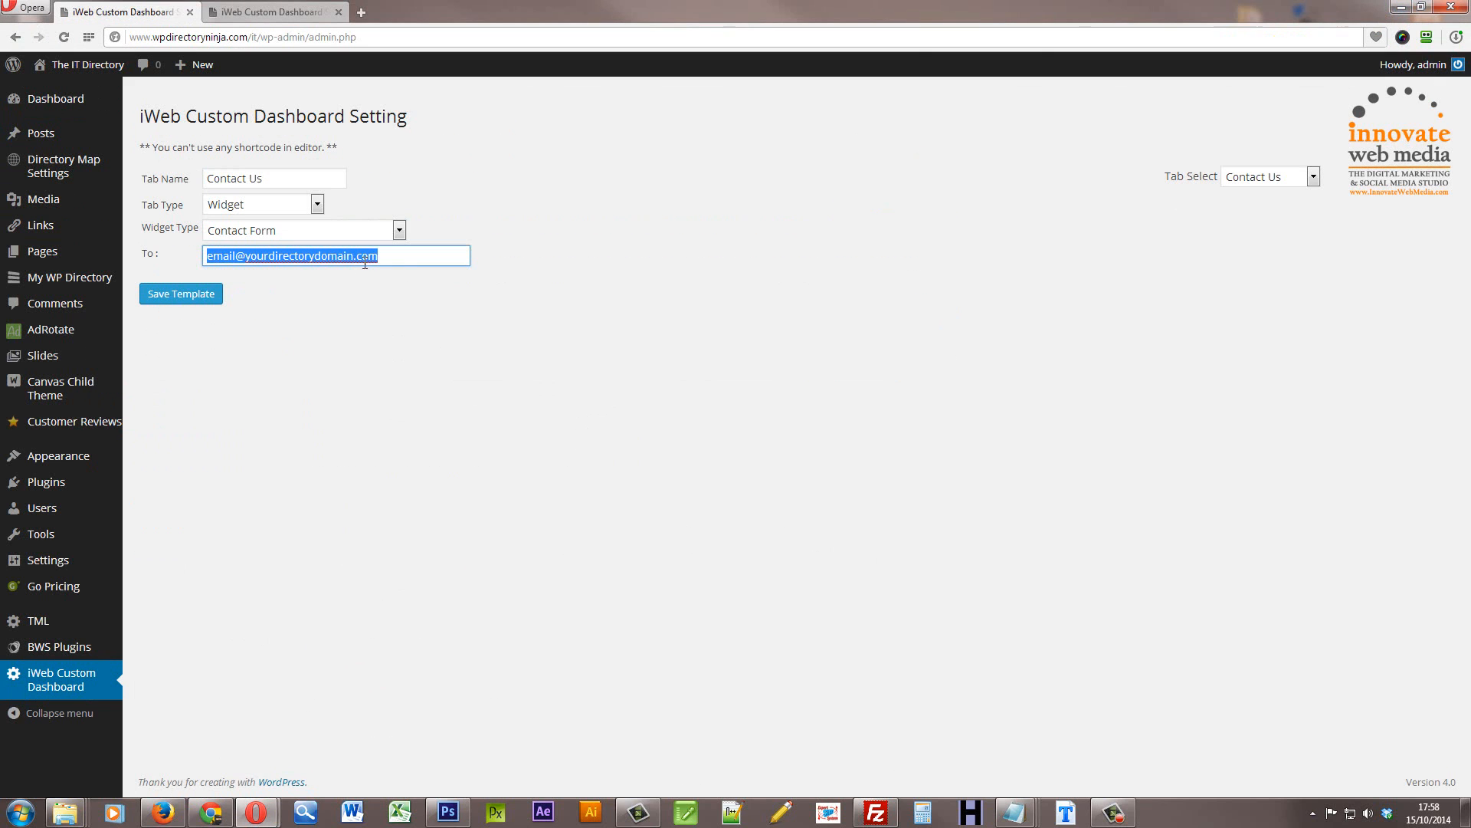
{"action": "left_click", "coordinate": [395, 255]}
{"action": "left_click", "coordinate": [393, 256]}
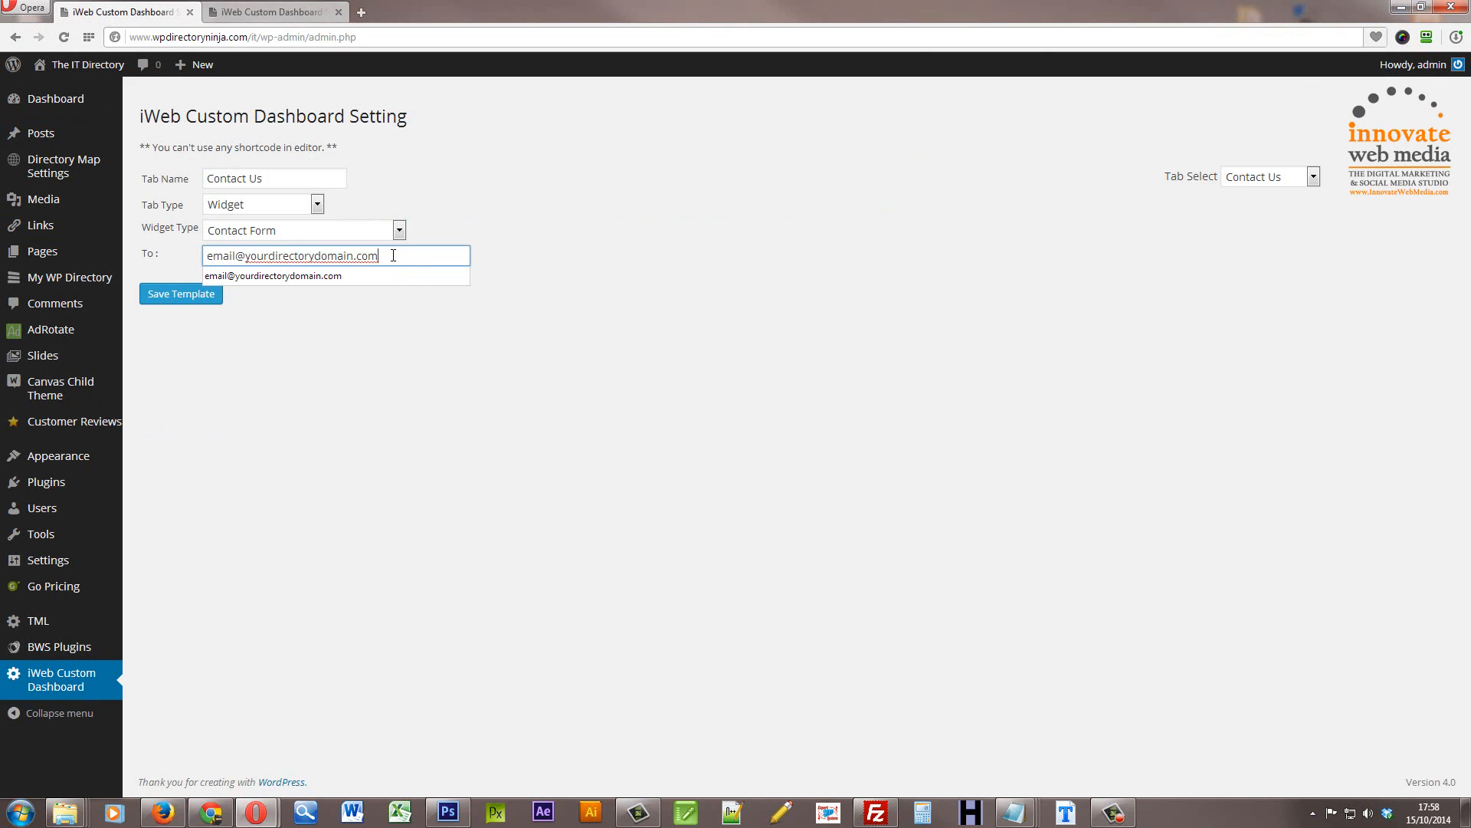
{"action": "left_click_drag", "start_coordinate": [431, 259], "coordinate": [206, 256]}
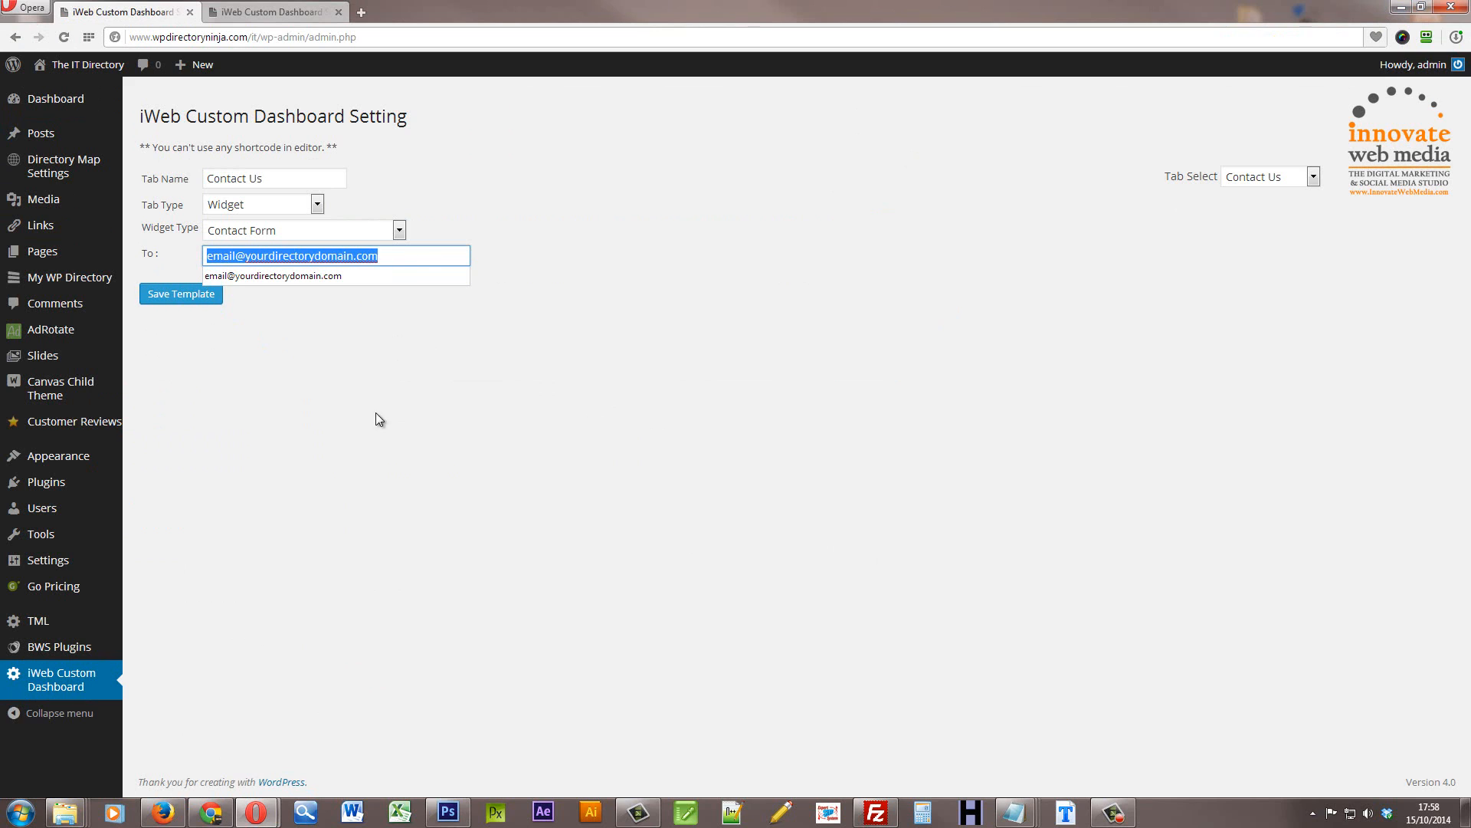
{"action": "left_click", "coordinate": [333, 324]}
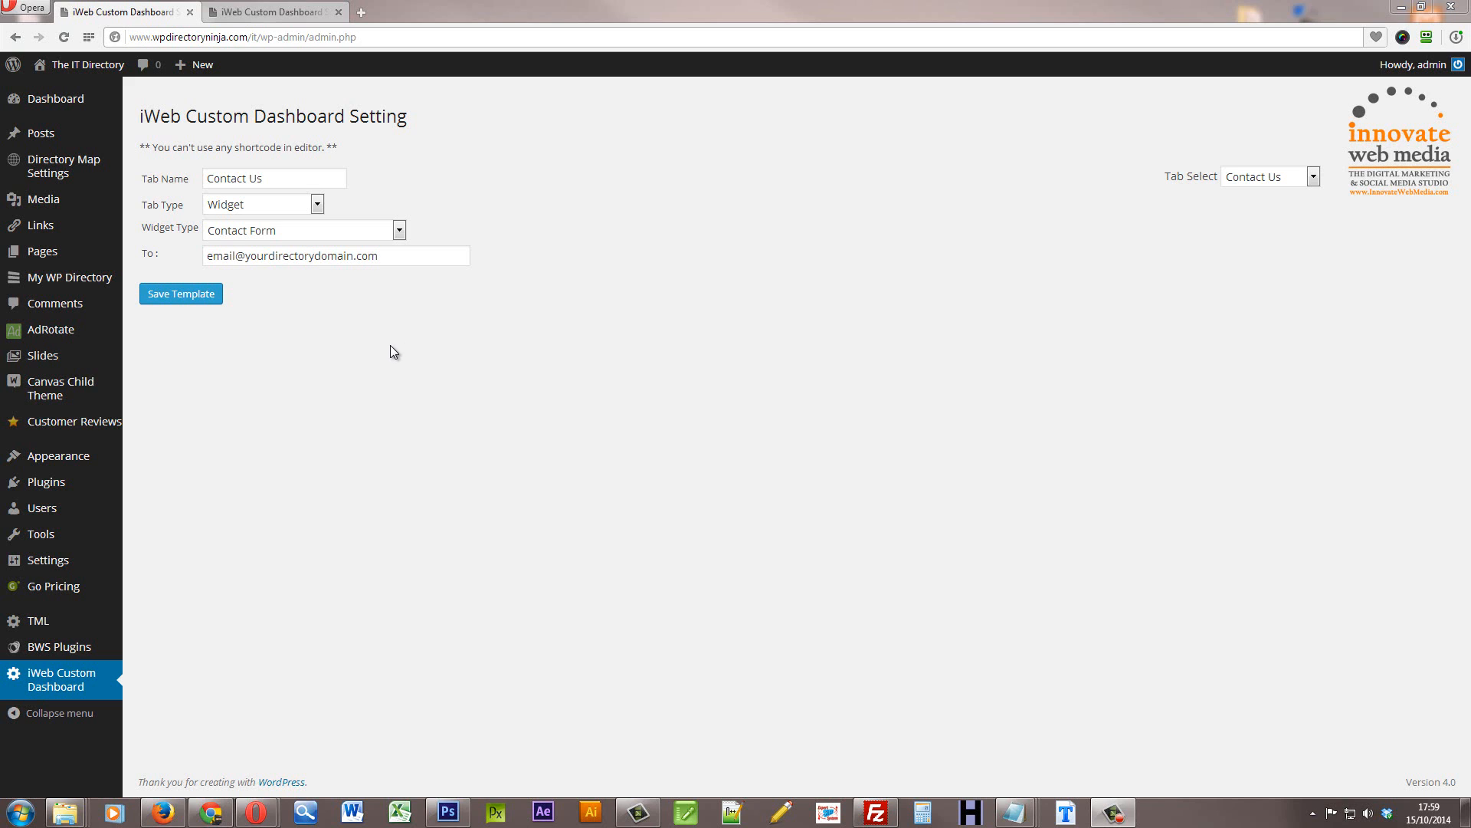
Add a new tab from the main iWeb Custom Dashboard settings and name it Google Analytics.
{"action": "left_click", "coordinate": [60, 684]}
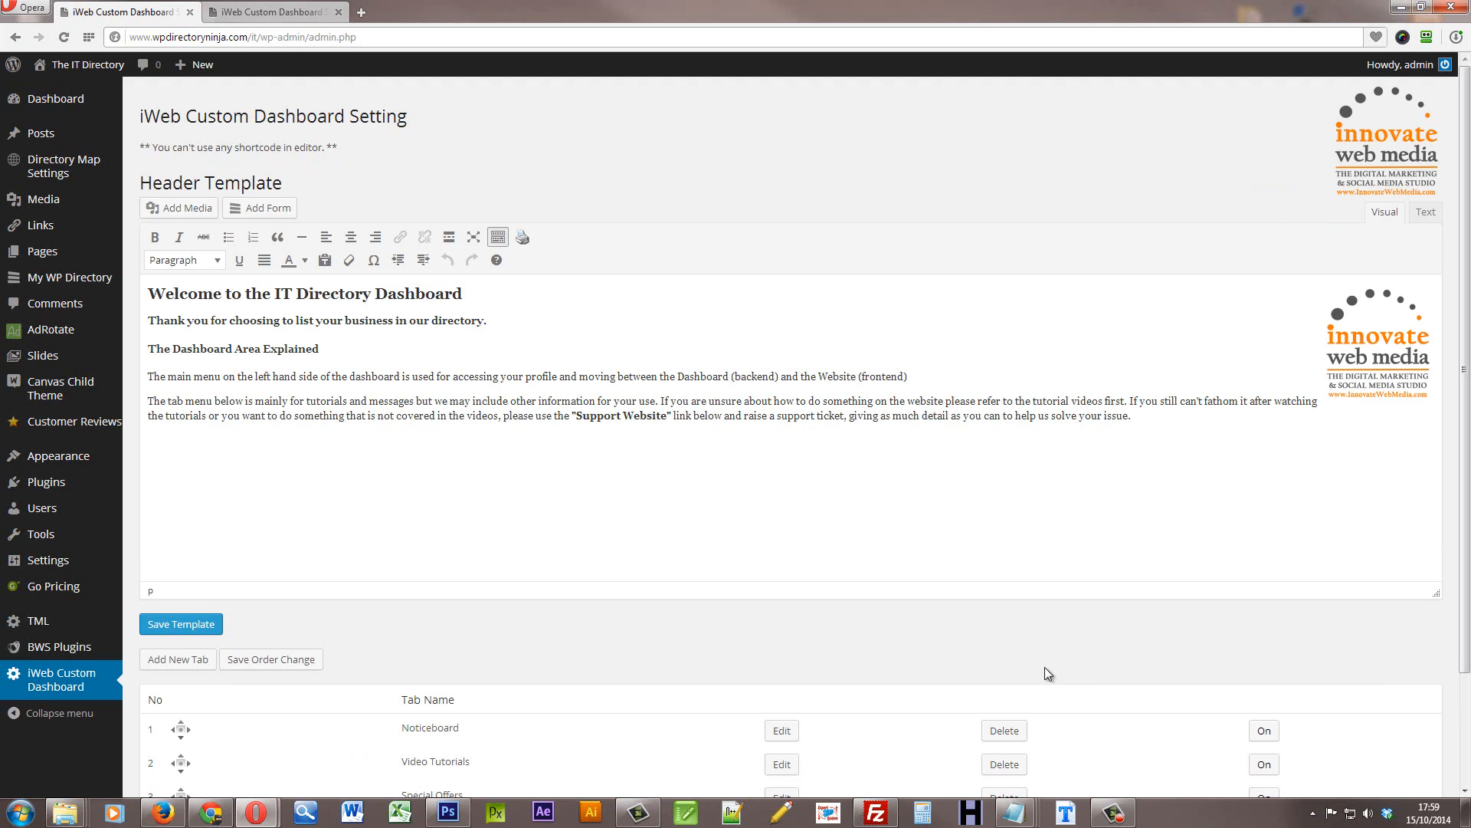
{"action": "scroll", "coordinate": [594, 619], "scroll_direction": "down", "scroll_amount": 1}
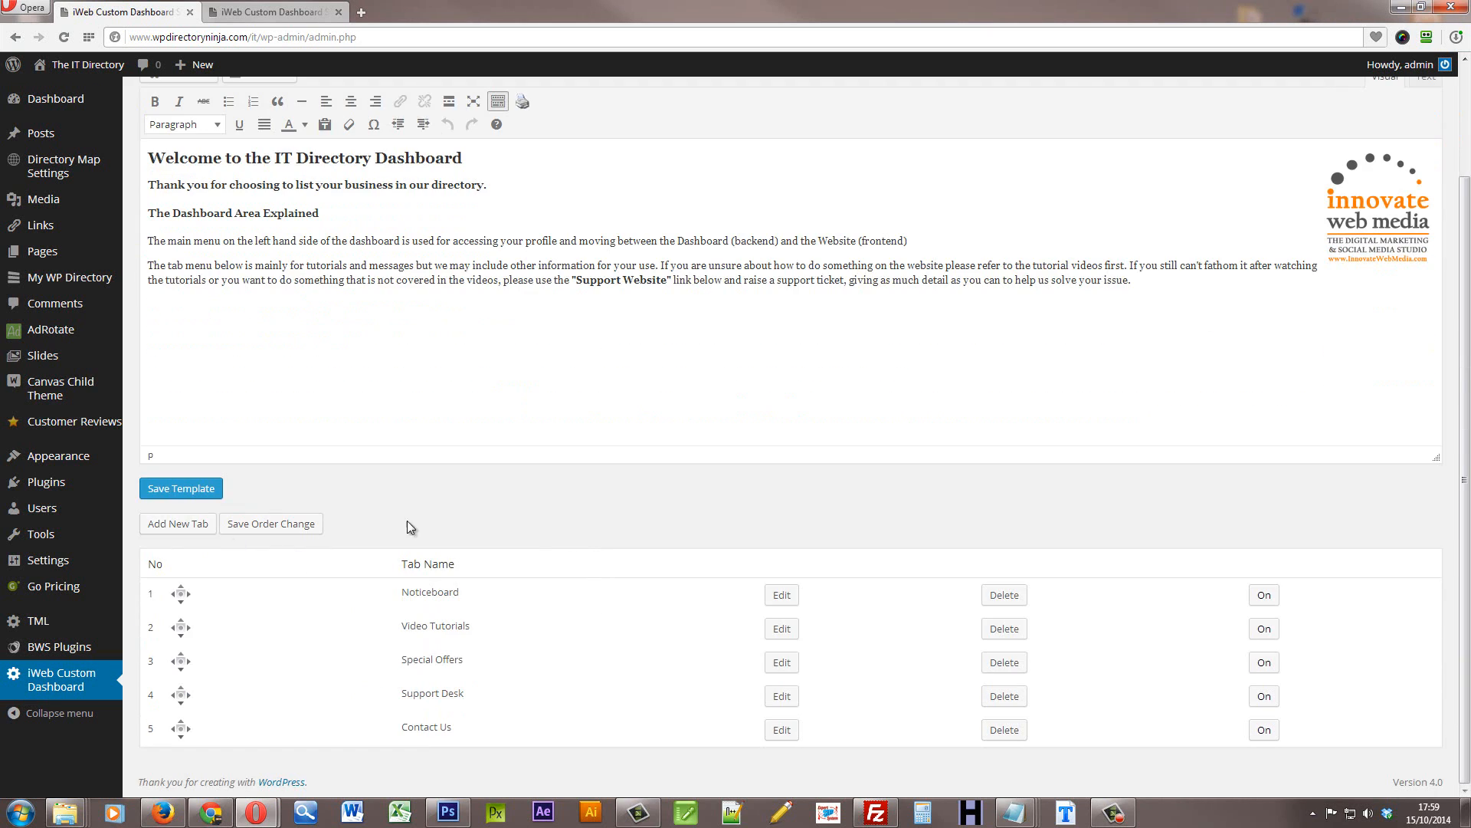
{"action": "left_click", "coordinate": [188, 524]}
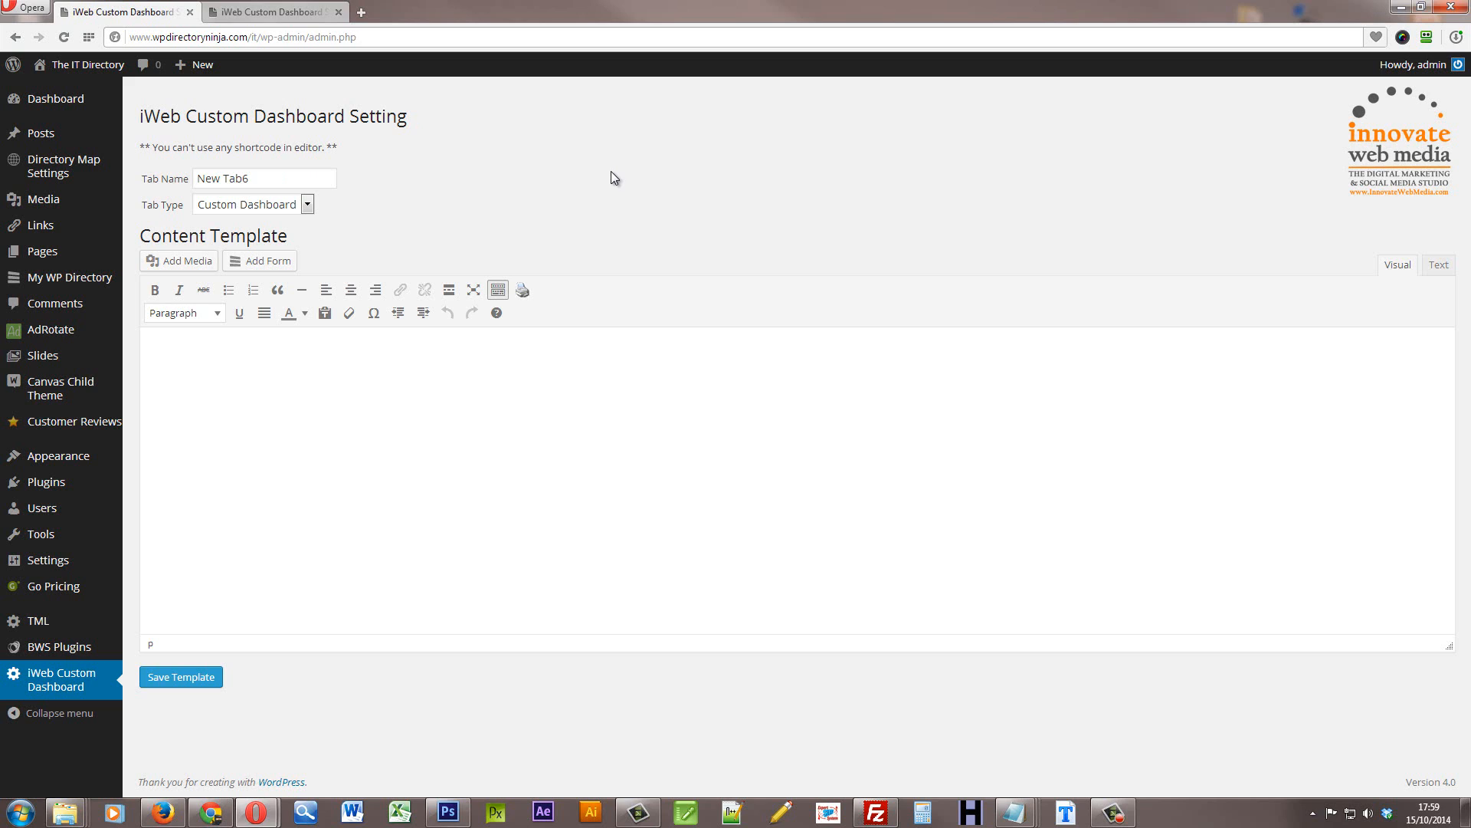
{"action": "left_click", "coordinate": [261, 180]}
{"action": "key", "text": "ctrl+a"}
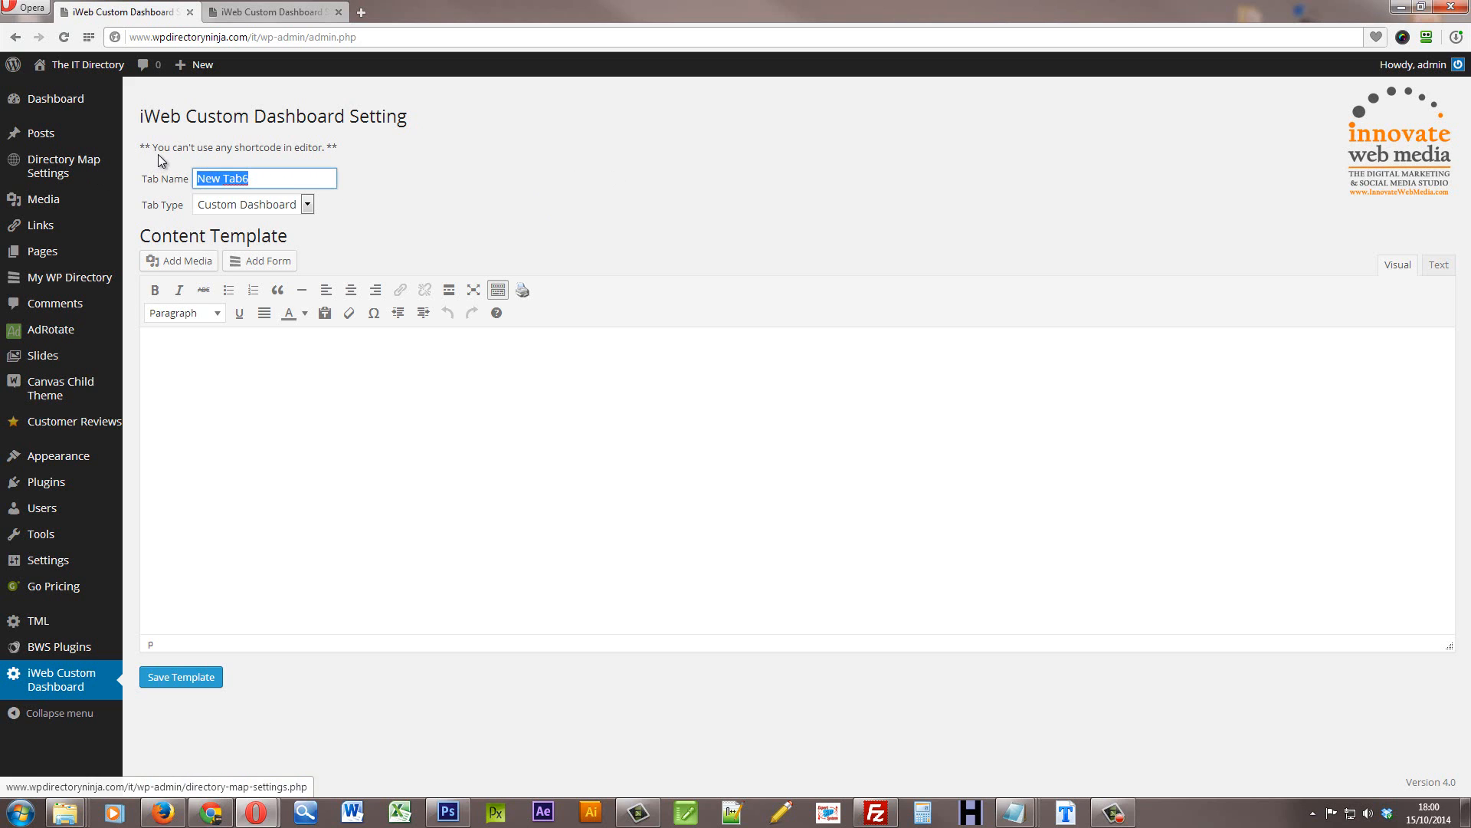
{"action": "type", "text": "Go"}
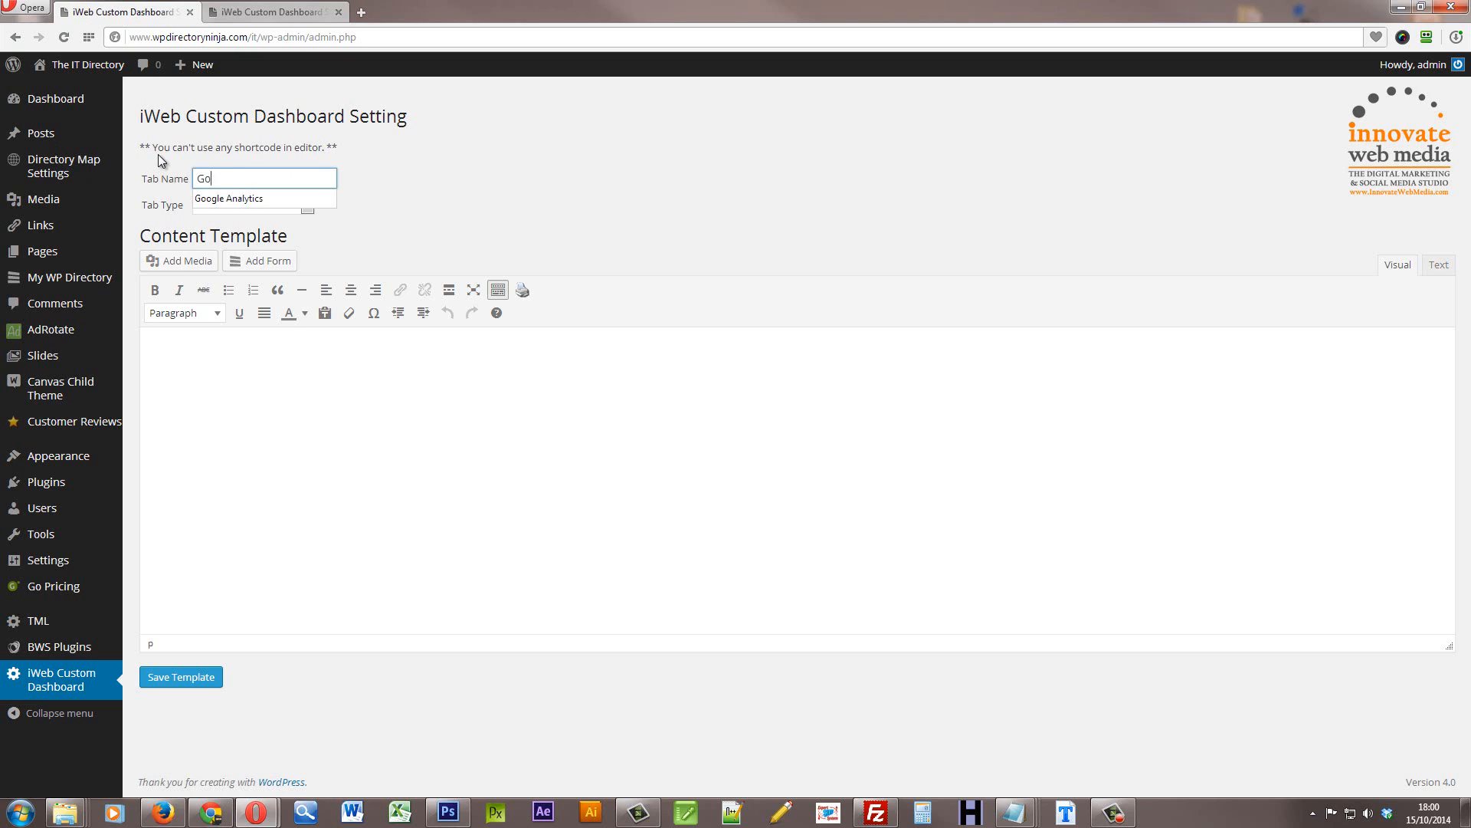
{"action": "type", "text": "ogle Analytics"}
{"action": "left_click", "coordinate": [532, 179]}
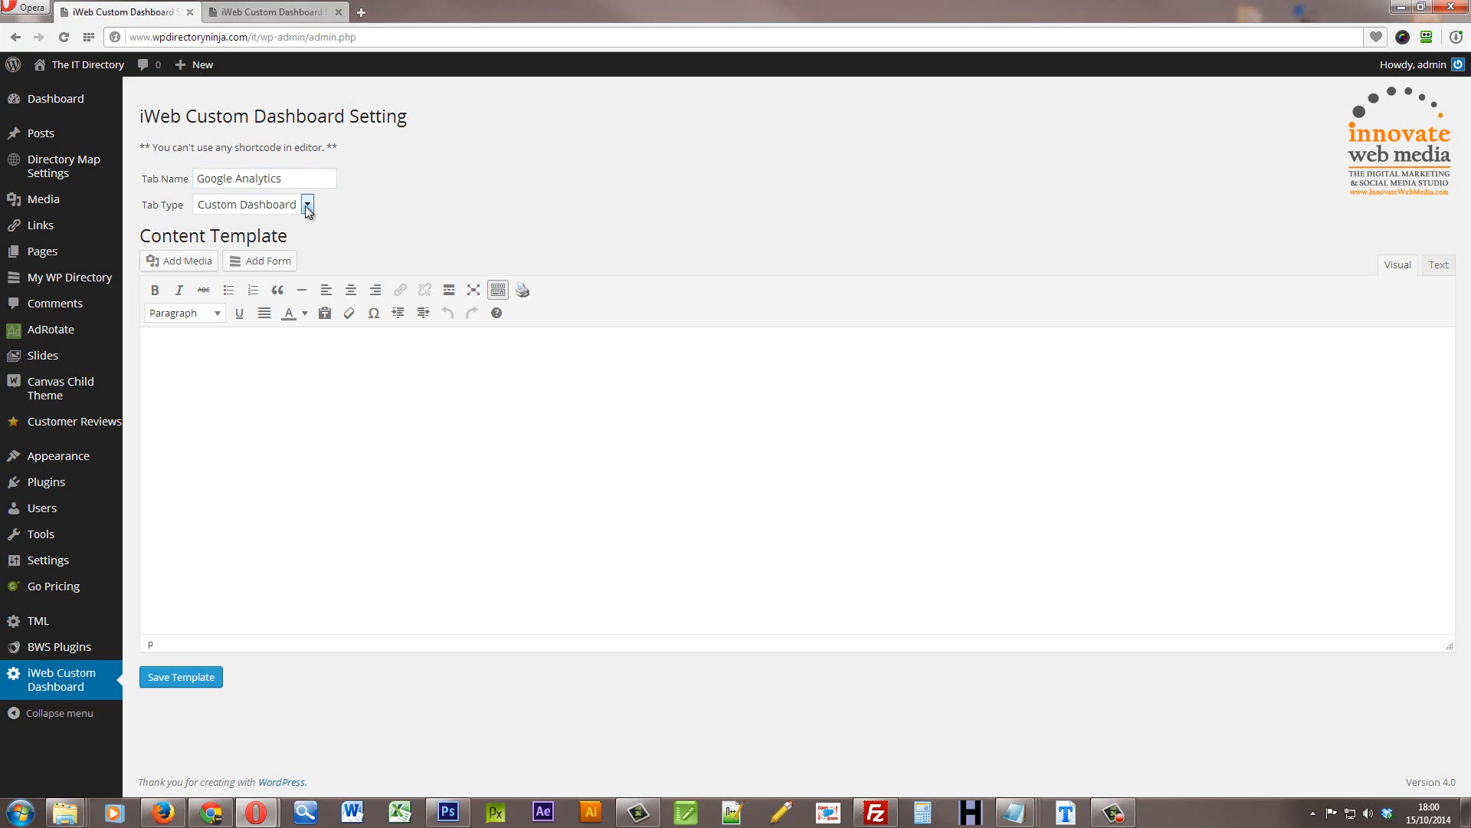
Set the Google Analytics tab's type to Widget with widget type Google Analytics Dashboard for WP, and save the template.
{"action": "left_click", "coordinate": [308, 205]}
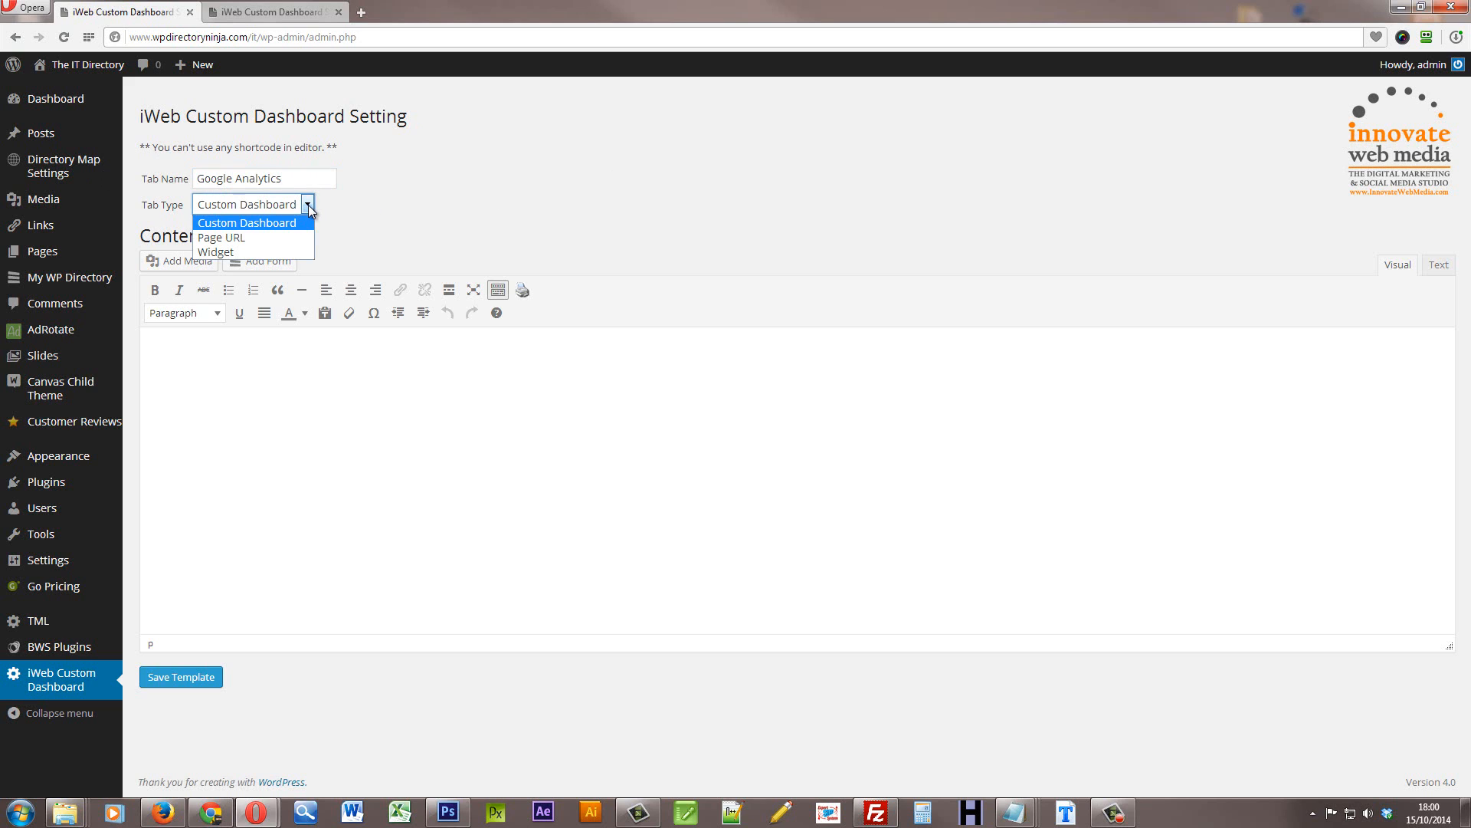
{"action": "left_click", "coordinate": [285, 252]}
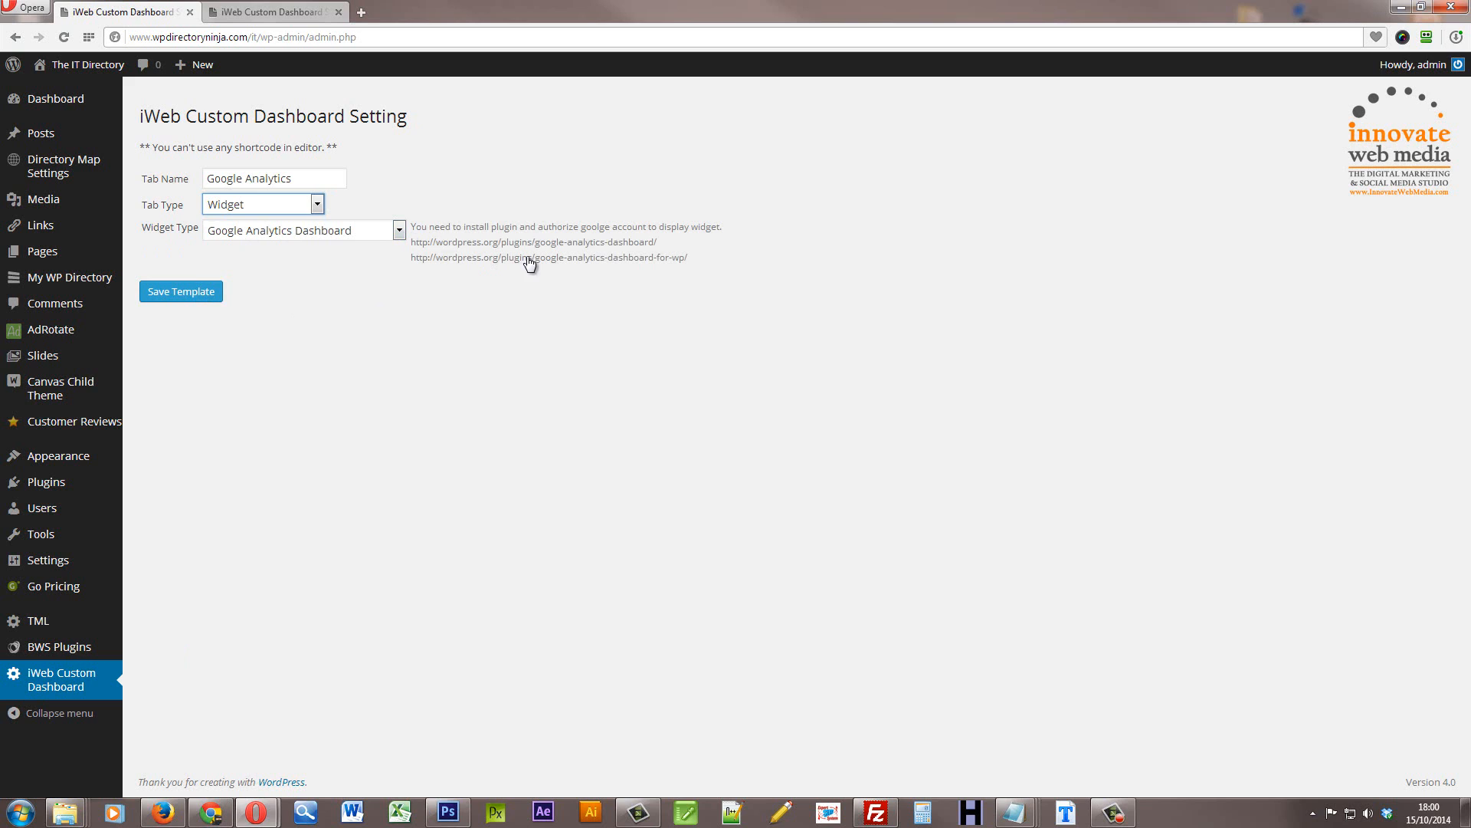
{"action": "left_click", "coordinate": [400, 231]}
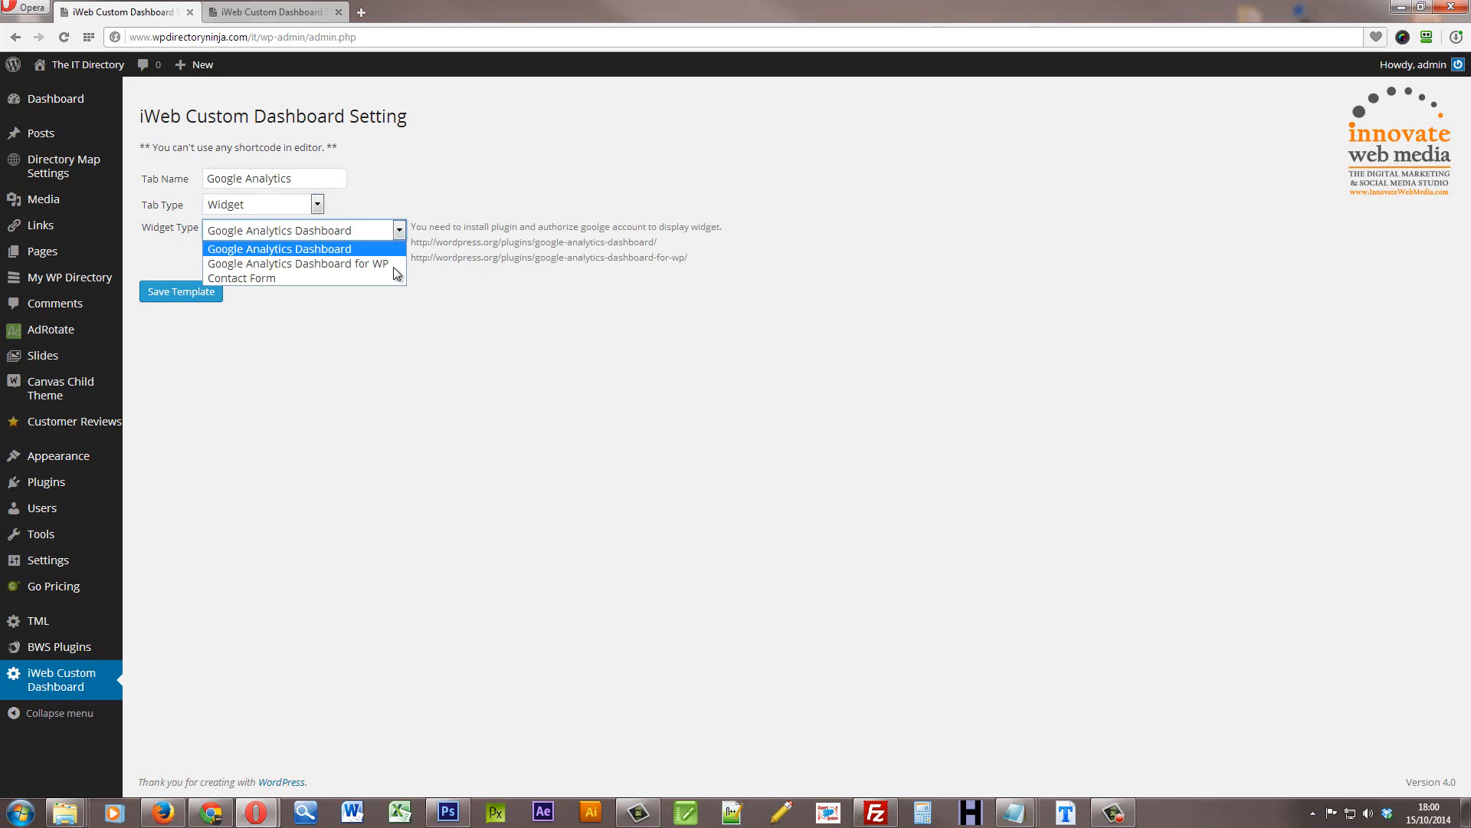
{"action": "left_click", "coordinate": [381, 262]}
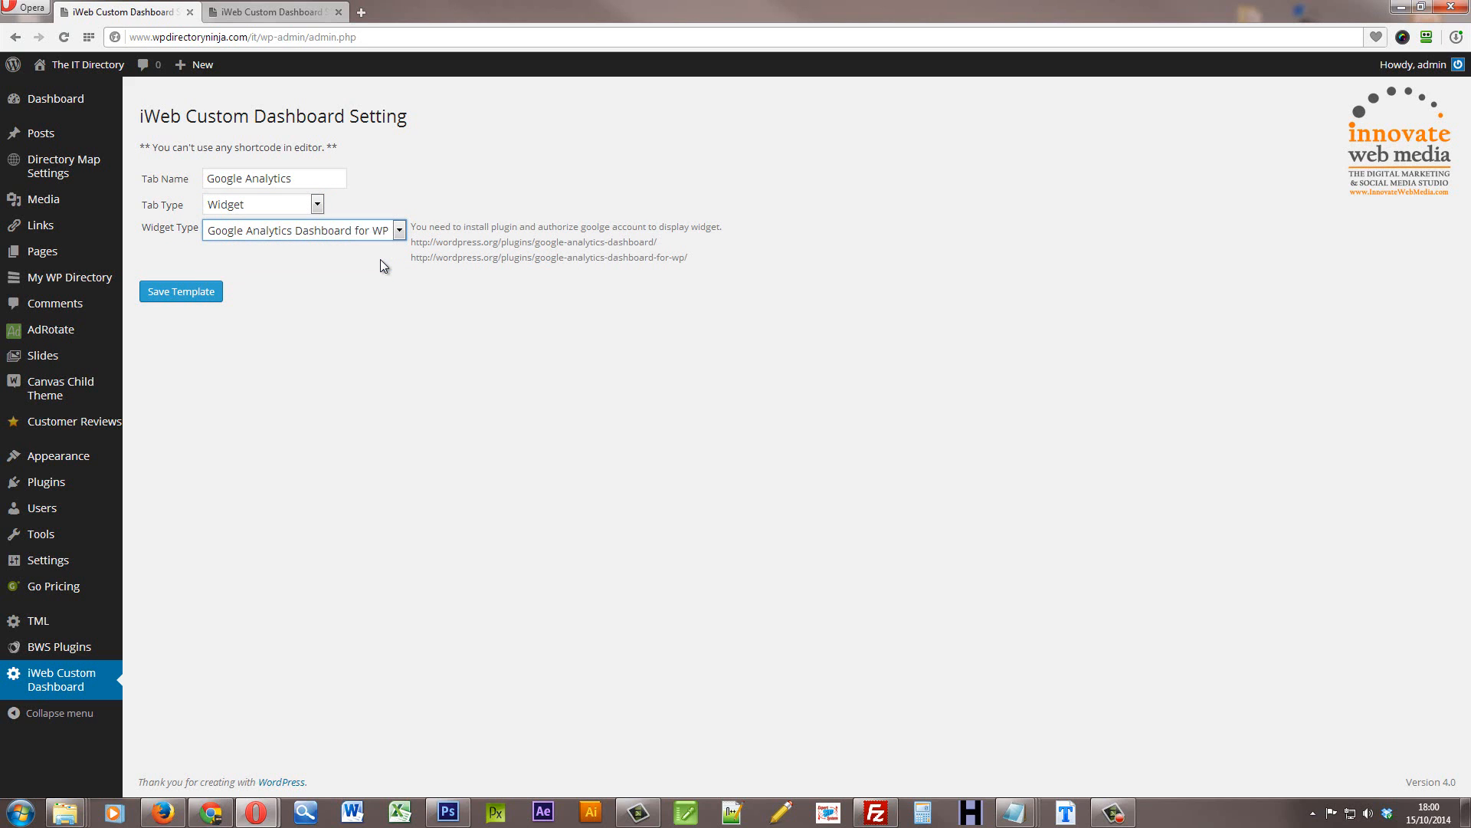
{"action": "left_click", "coordinate": [170, 293]}
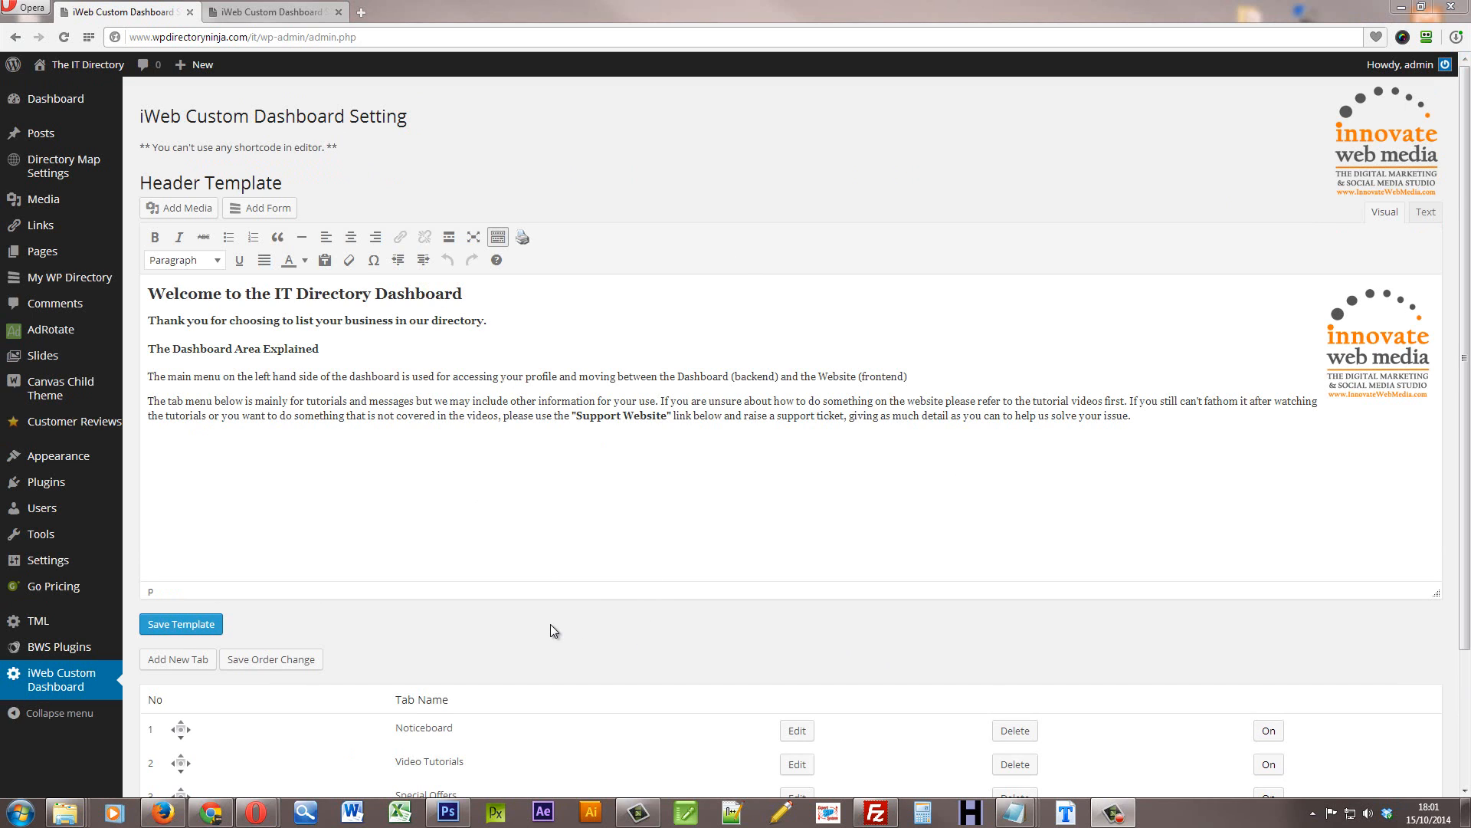
Check the tab list for Google Analytics, switch to Chrome, reload the user dashboard and open its Google Analytics tab.
{"action": "scroll", "coordinate": [550, 624], "scroll_direction": "down", "scroll_amount": 3}
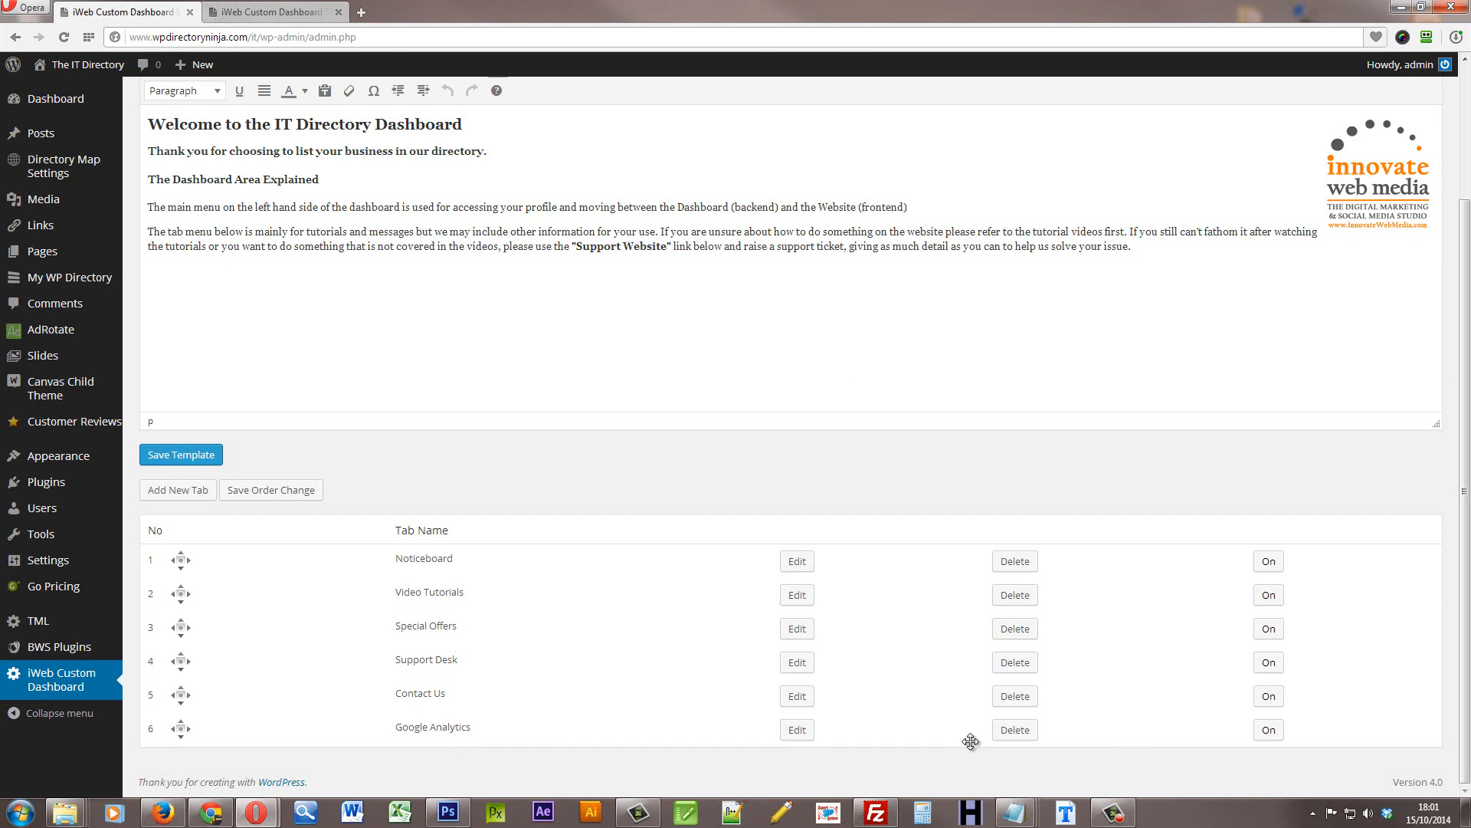
{"action": "left_click", "coordinate": [214, 817]}
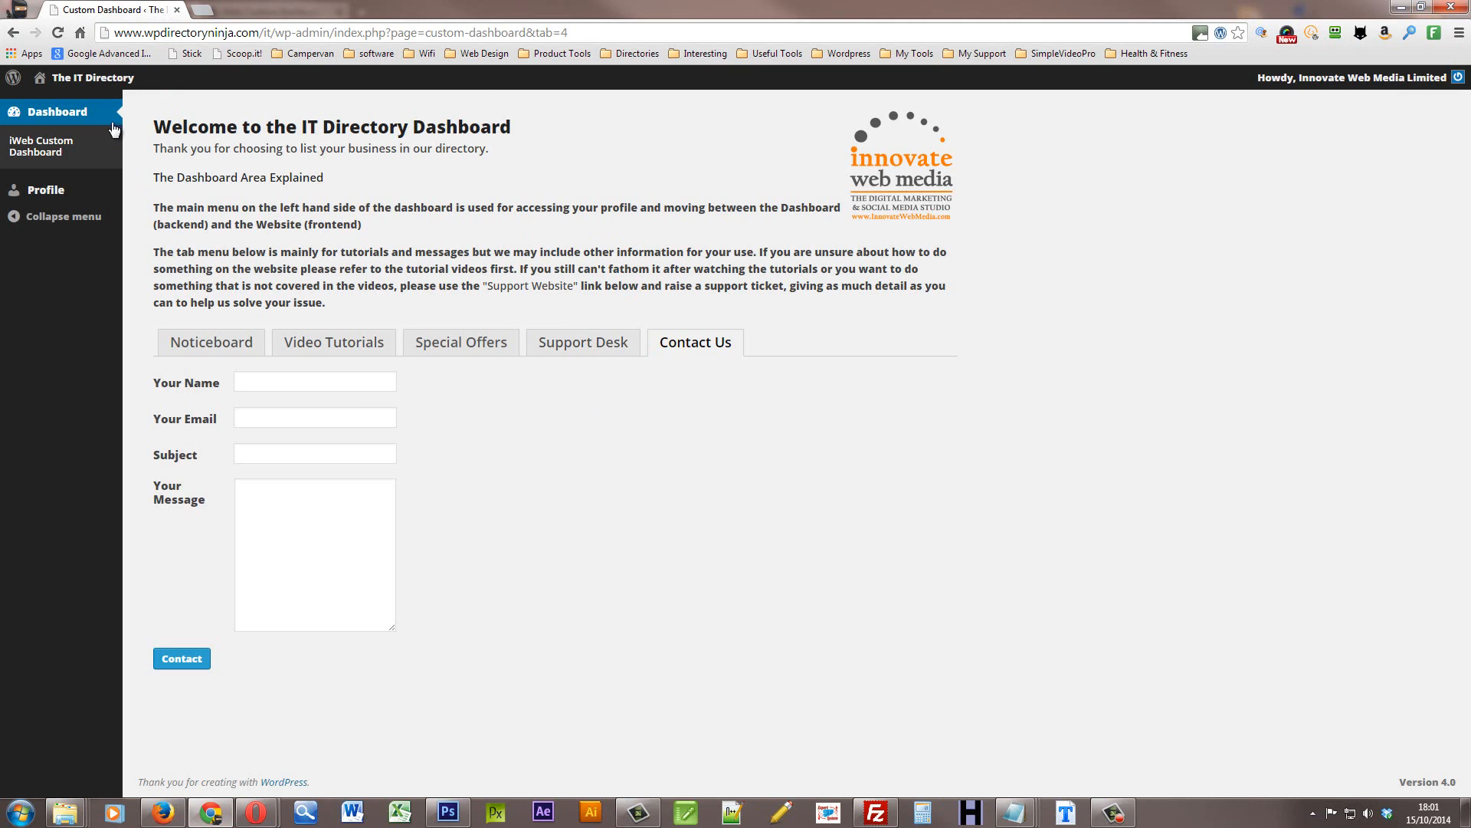
{"action": "left_click", "coordinate": [58, 33]}
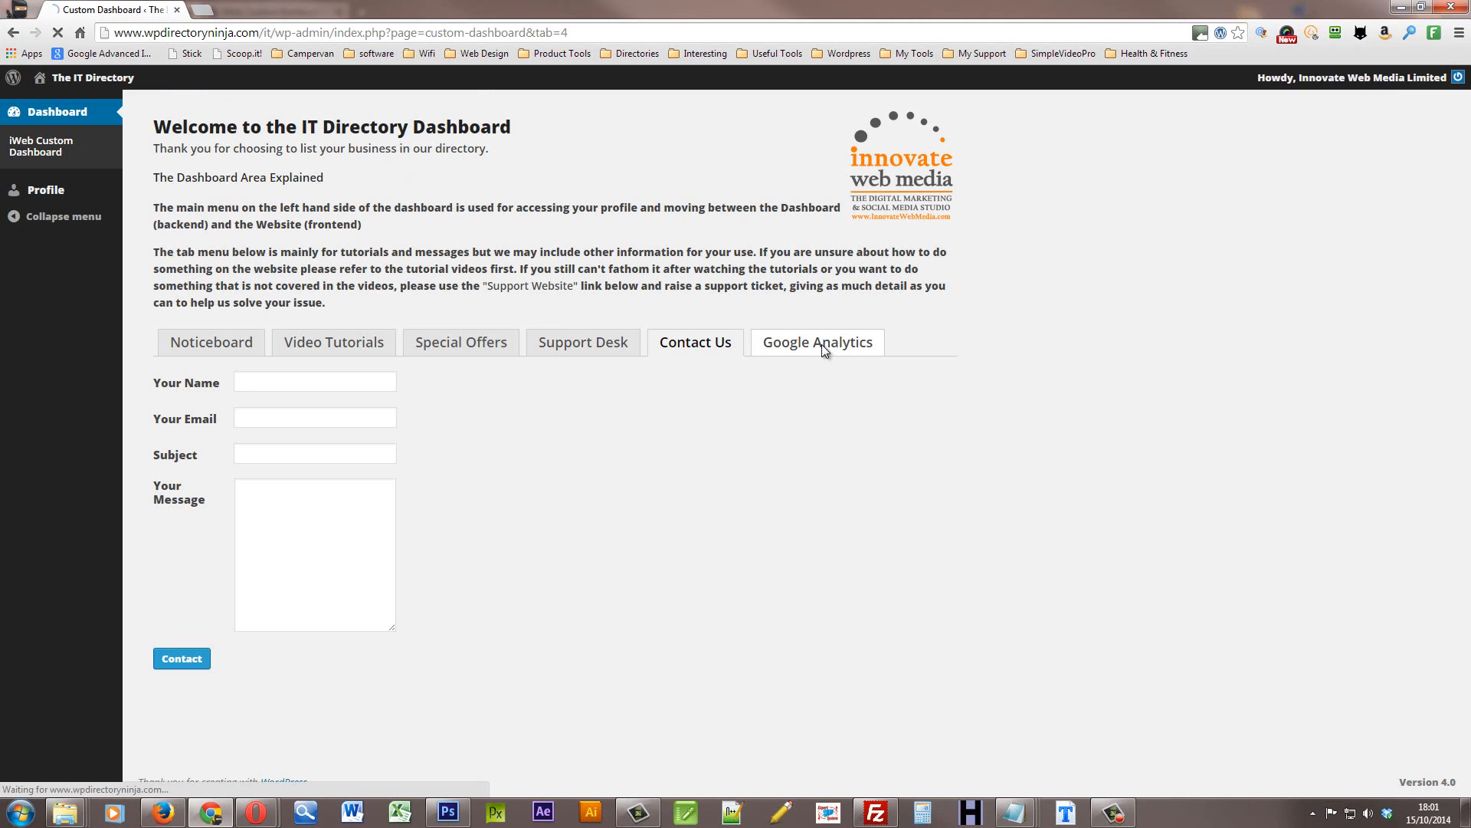
{"action": "left_click", "coordinate": [831, 348]}
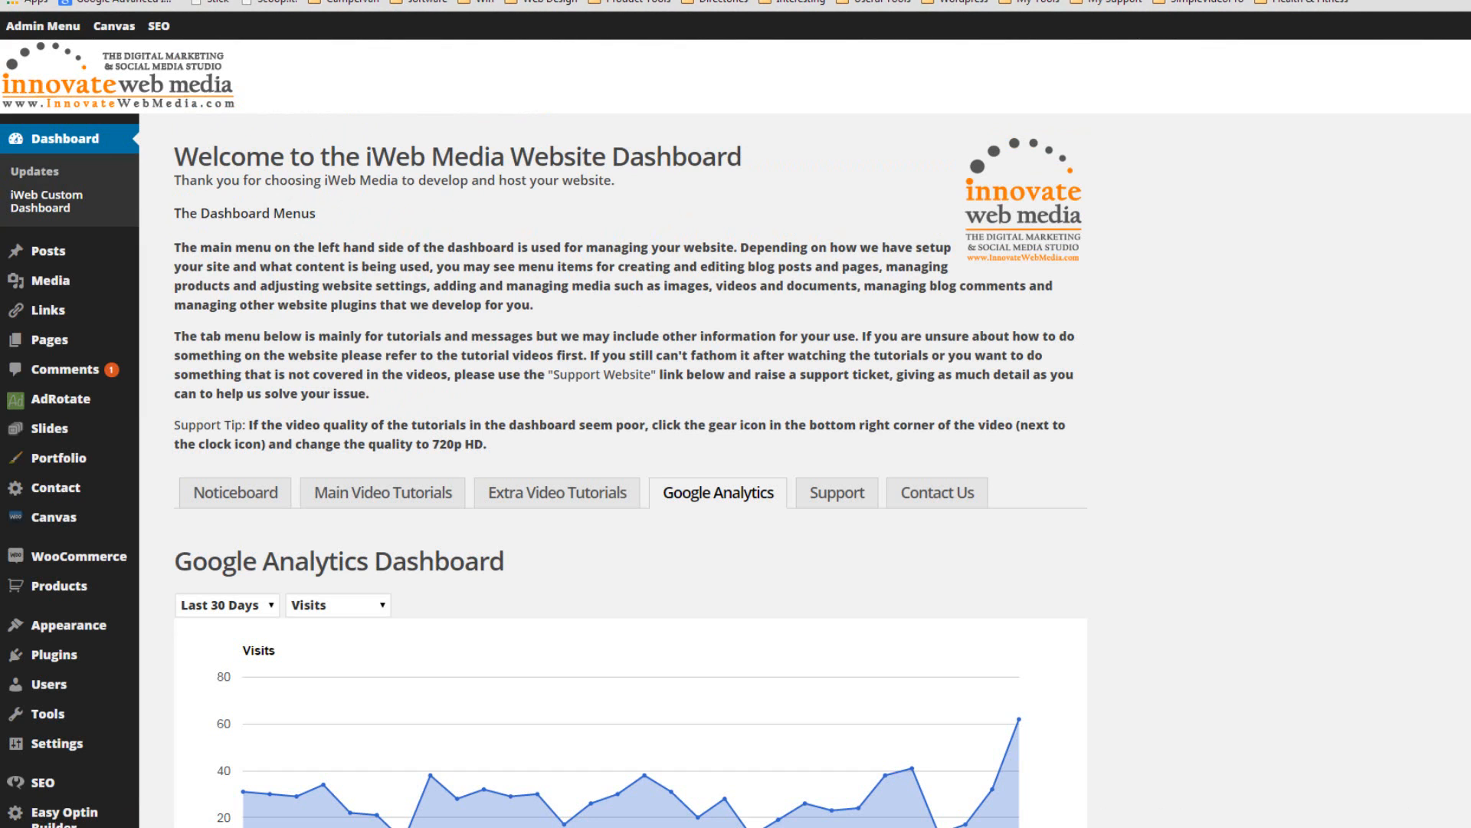
Examine the example site's Google Analytics Dashboard, covering the visits graph, country map, traffic overview and top pages tables.
{"action": "scroll", "coordinate": [736, 432], "scroll_direction": "down", "scroll_amount": 5}
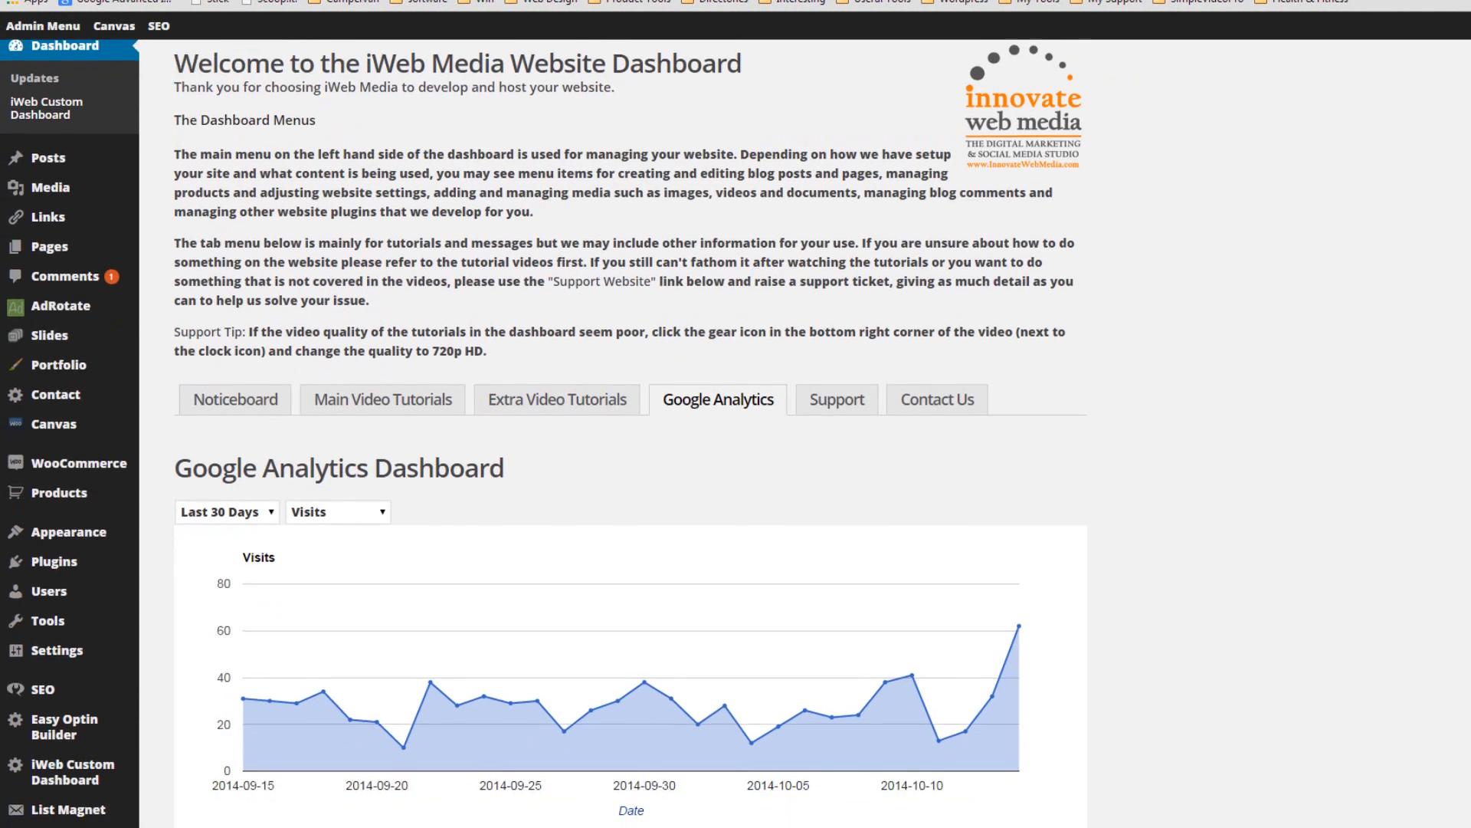
{"action": "scroll", "coordinate": [736, 432], "scroll_direction": "down", "scroll_amount": 2}
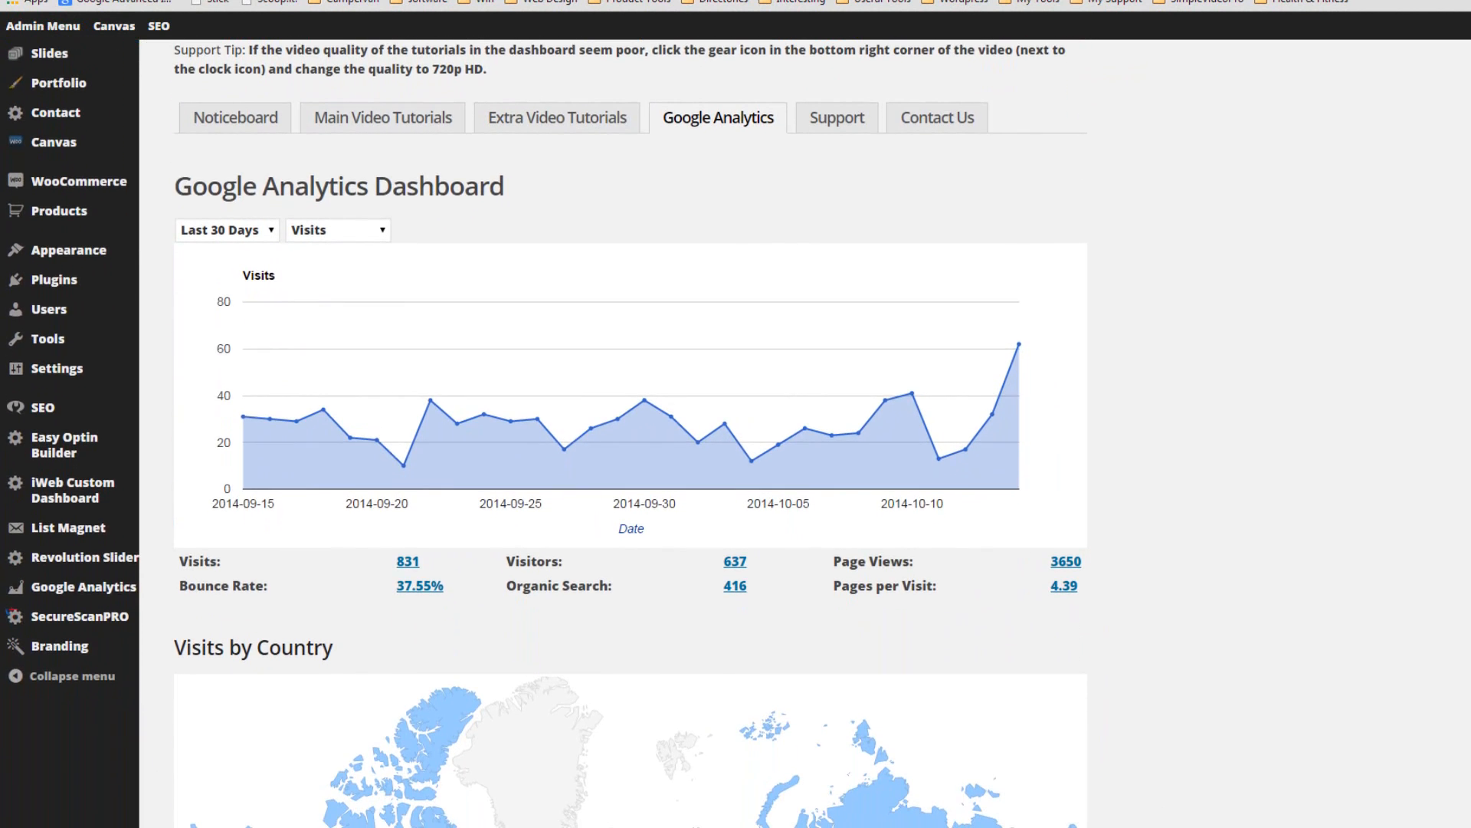
{"action": "scroll", "coordinate": [736, 432], "scroll_direction": "down", "scroll_amount": 1}
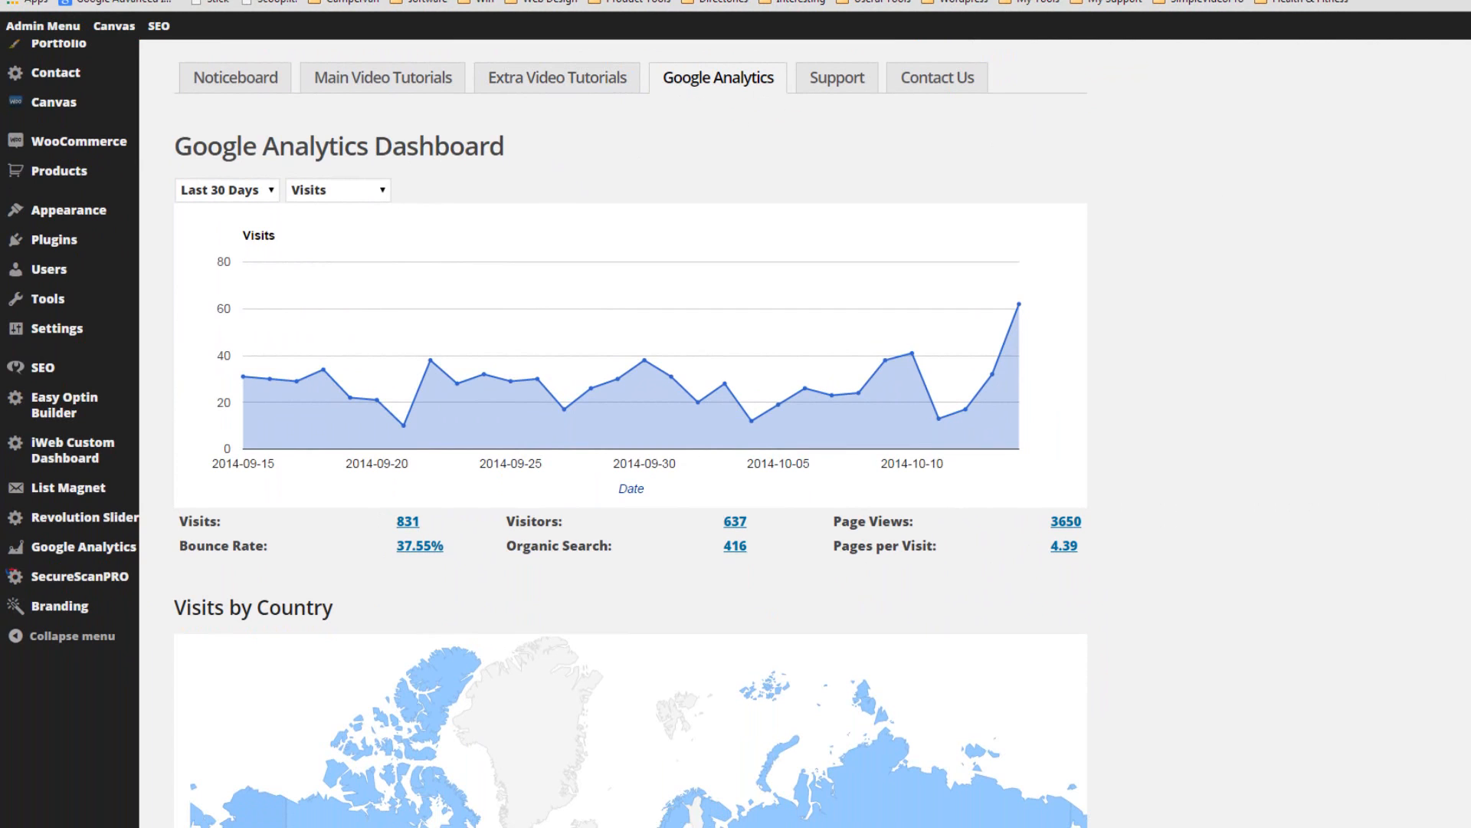
{"action": "scroll", "coordinate": [614, 432], "scroll_direction": "down", "scroll_amount": 8}
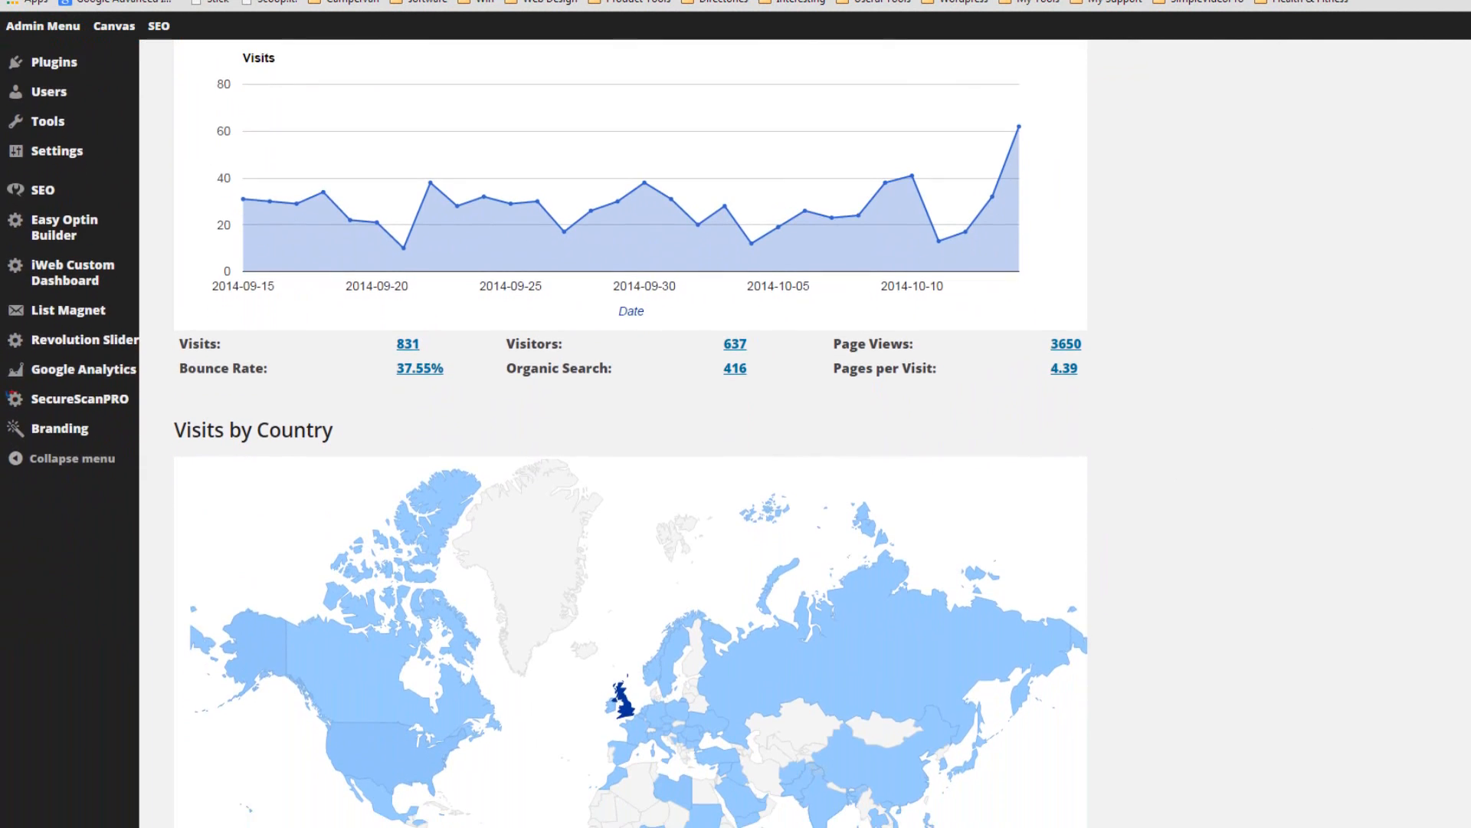
{"action": "scroll", "coordinate": [630, 432], "scroll_direction": "down", "scroll_amount": 6}
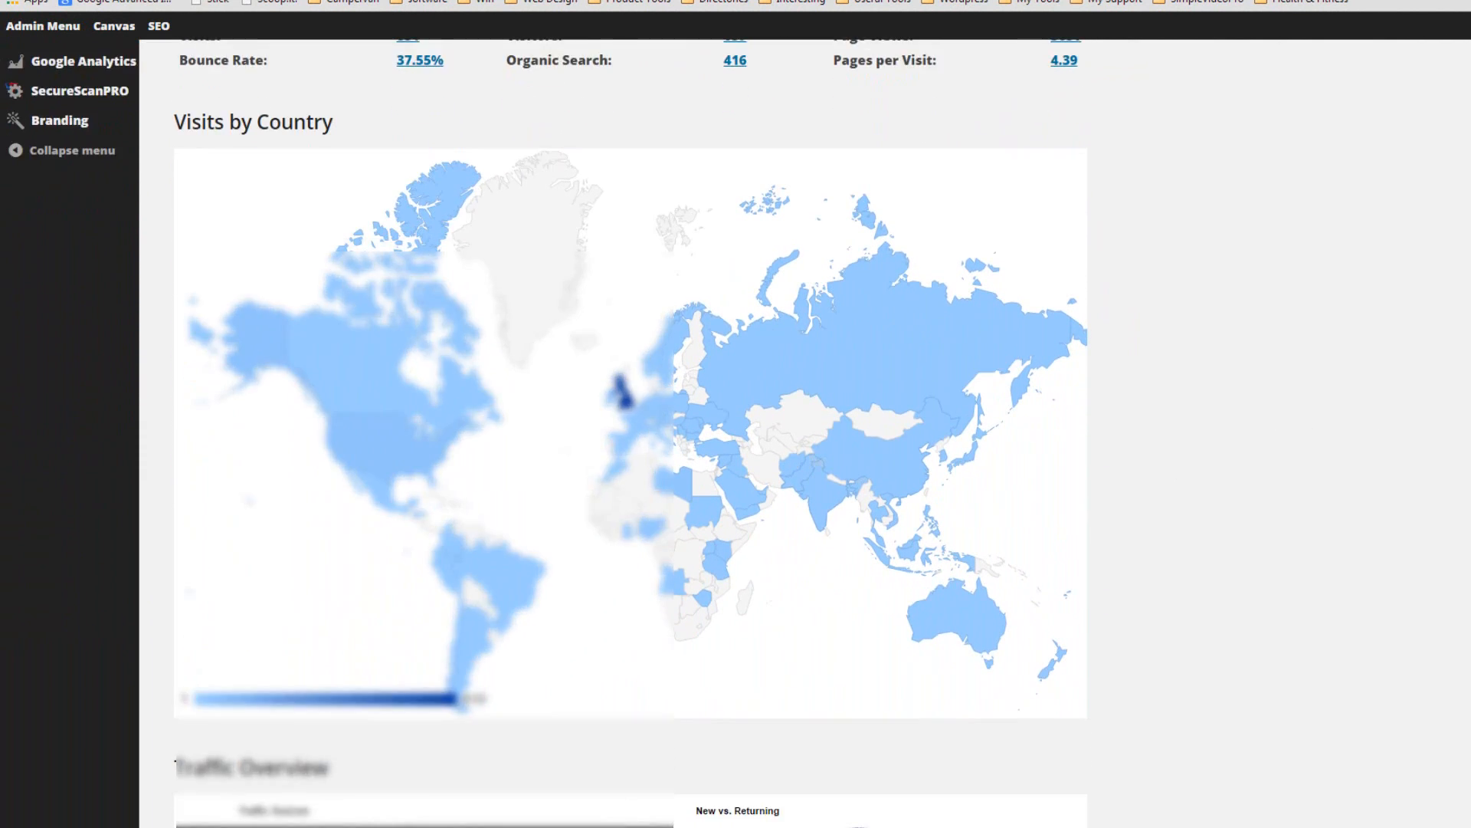
{"action": "scroll", "coordinate": [630, 432], "scroll_direction": "down", "scroll_amount": 6}
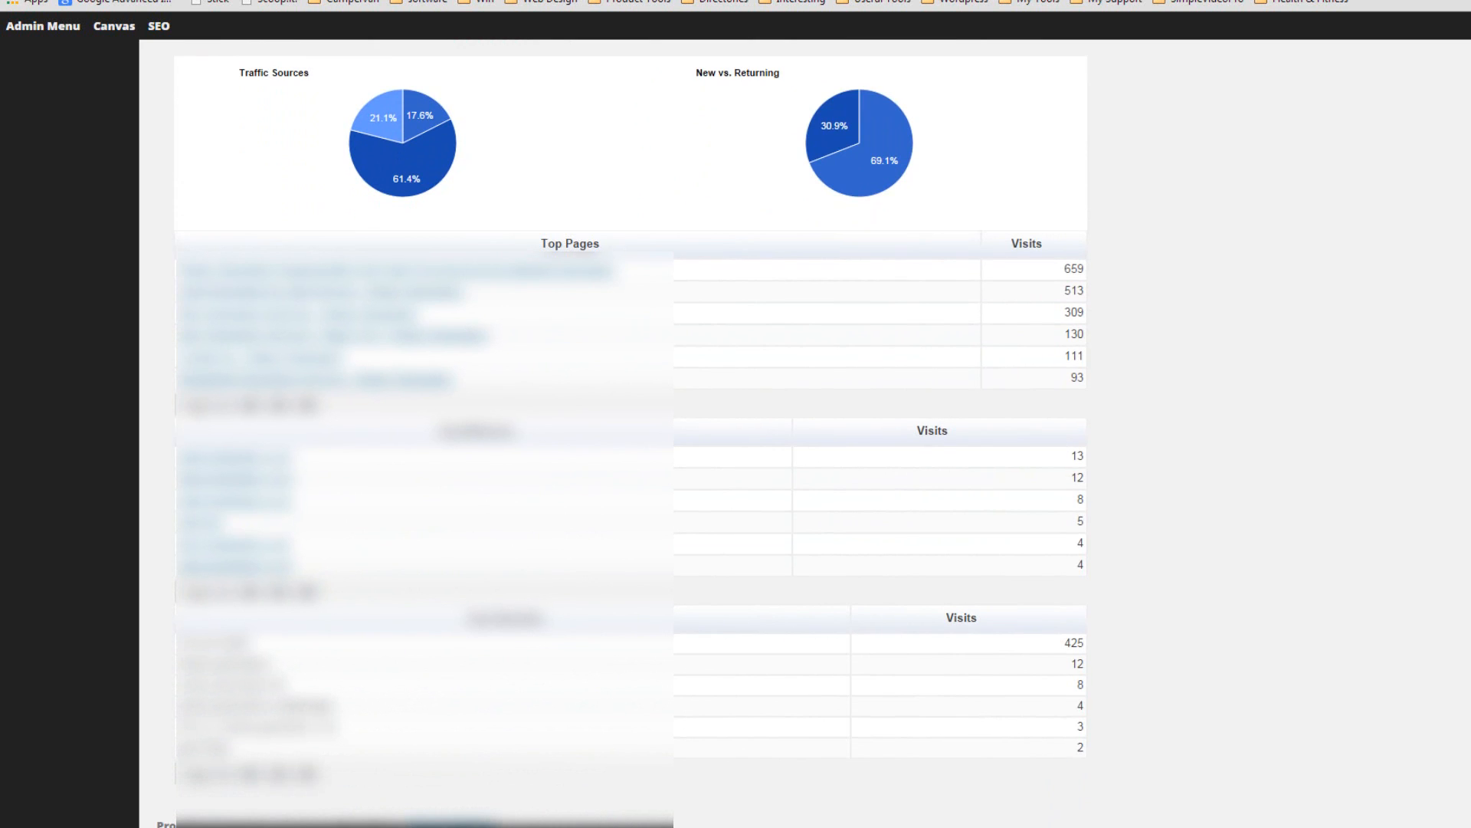
{"action": "scroll", "coordinate": [630, 432], "scroll_direction": "up", "scroll_amount": 12}
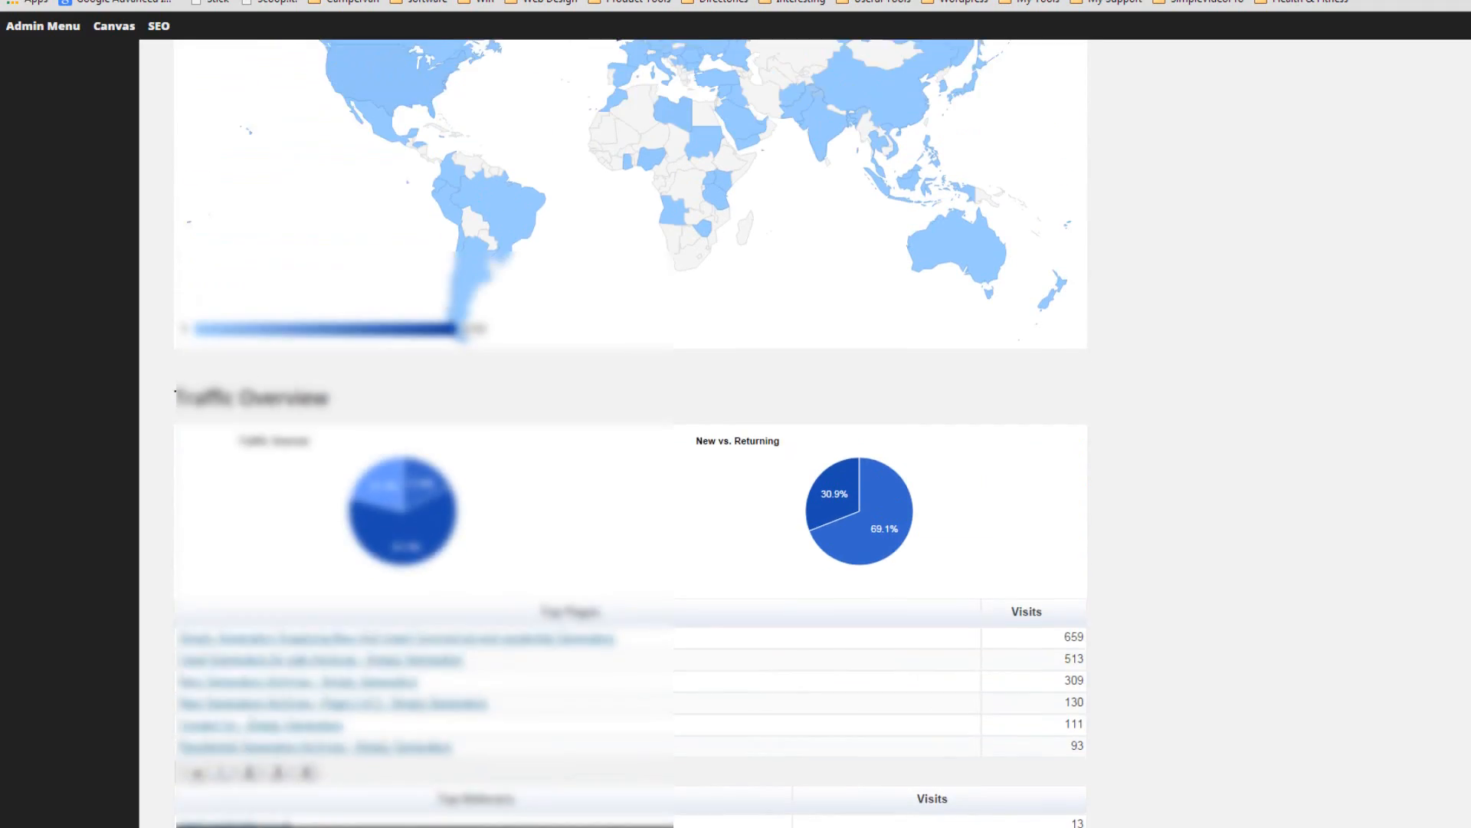
{"action": "scroll", "coordinate": [658, 548], "scroll_direction": "up", "scroll_amount": 5}
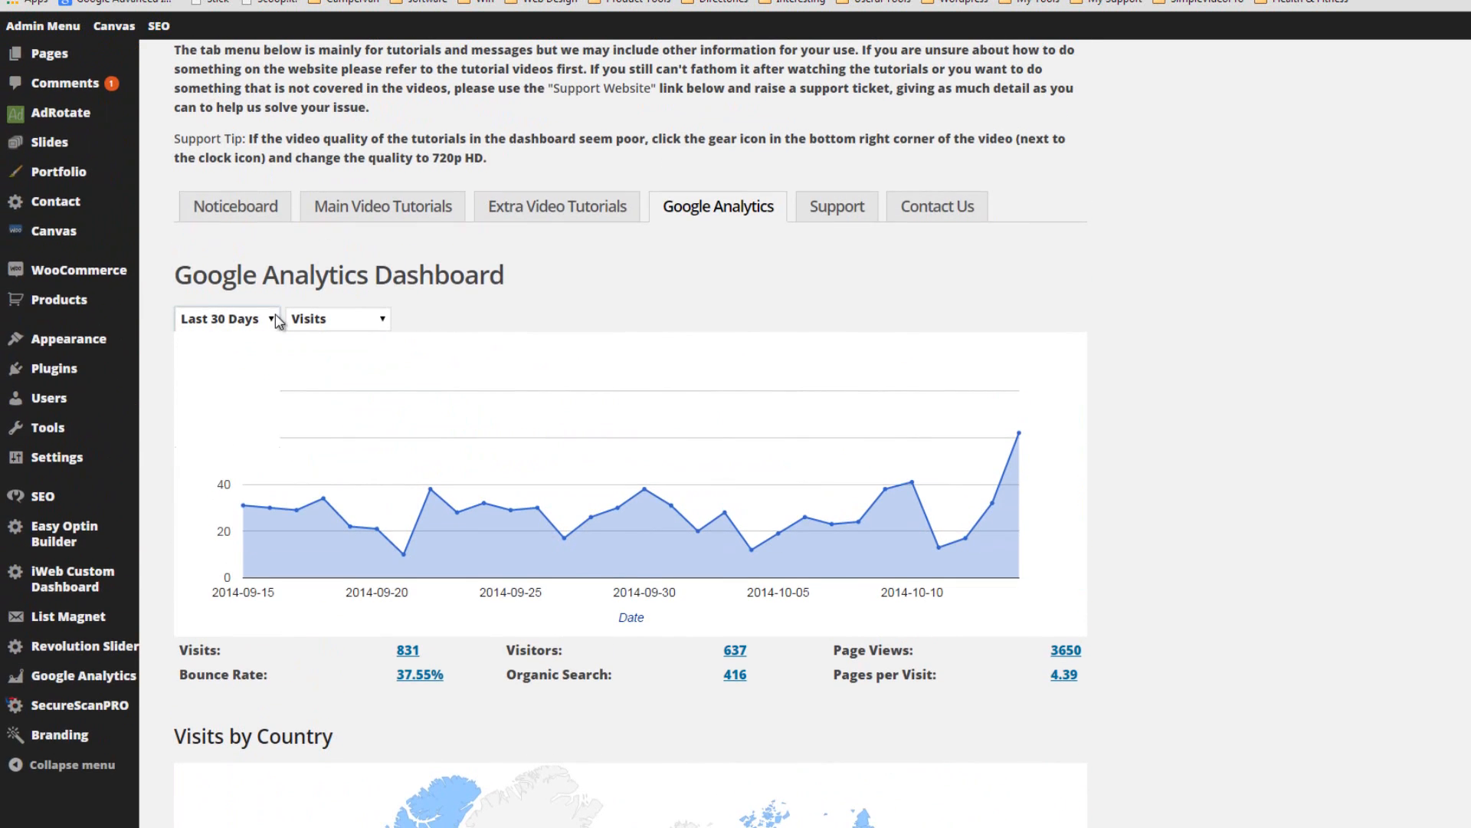
Review the date range and metric options offered for the Google Analytics graph, keeping the current selections.
{"action": "left_click", "coordinate": [265, 319]}
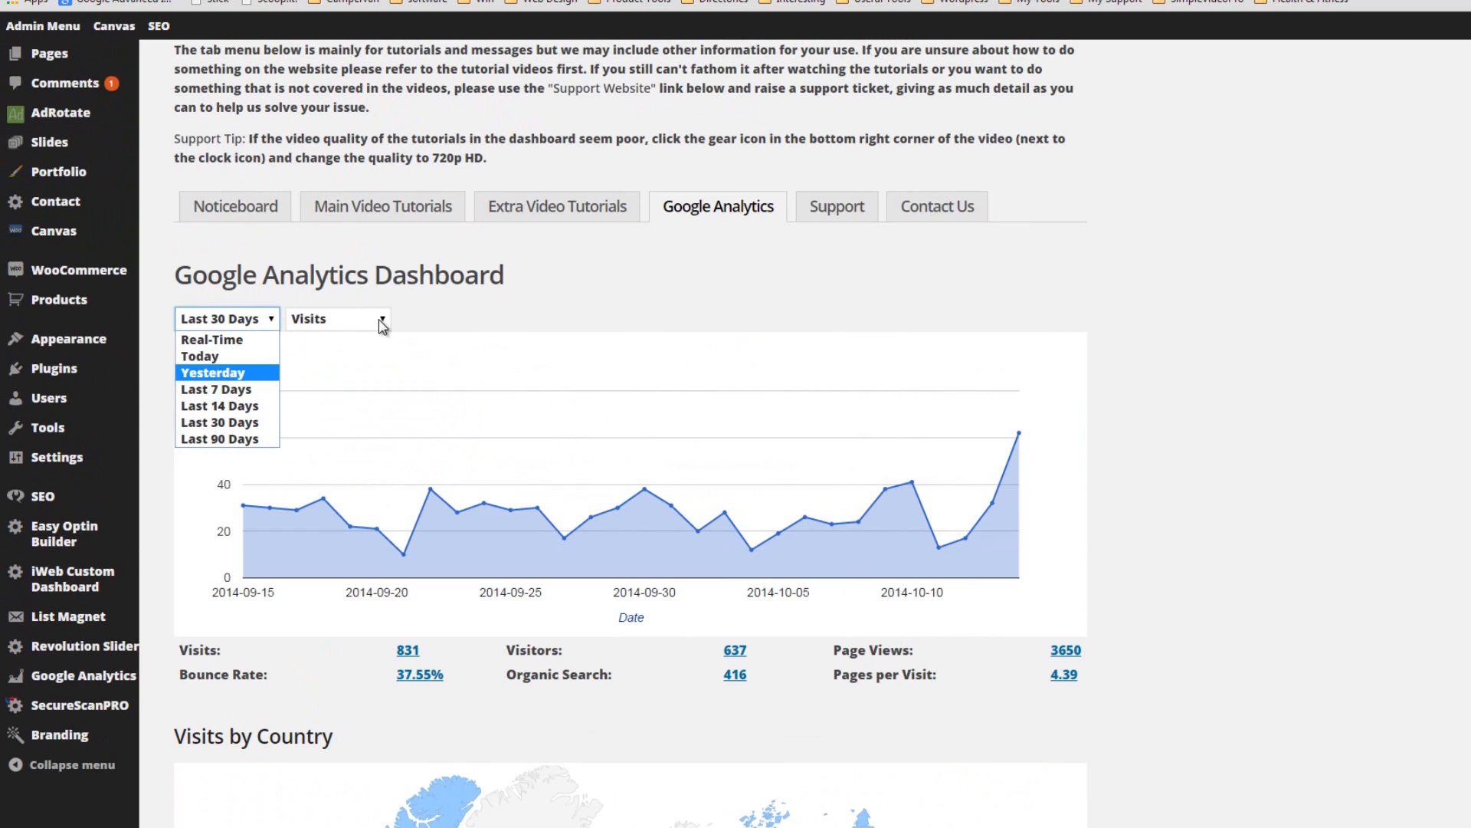
{"action": "left_click", "coordinate": [379, 318]}
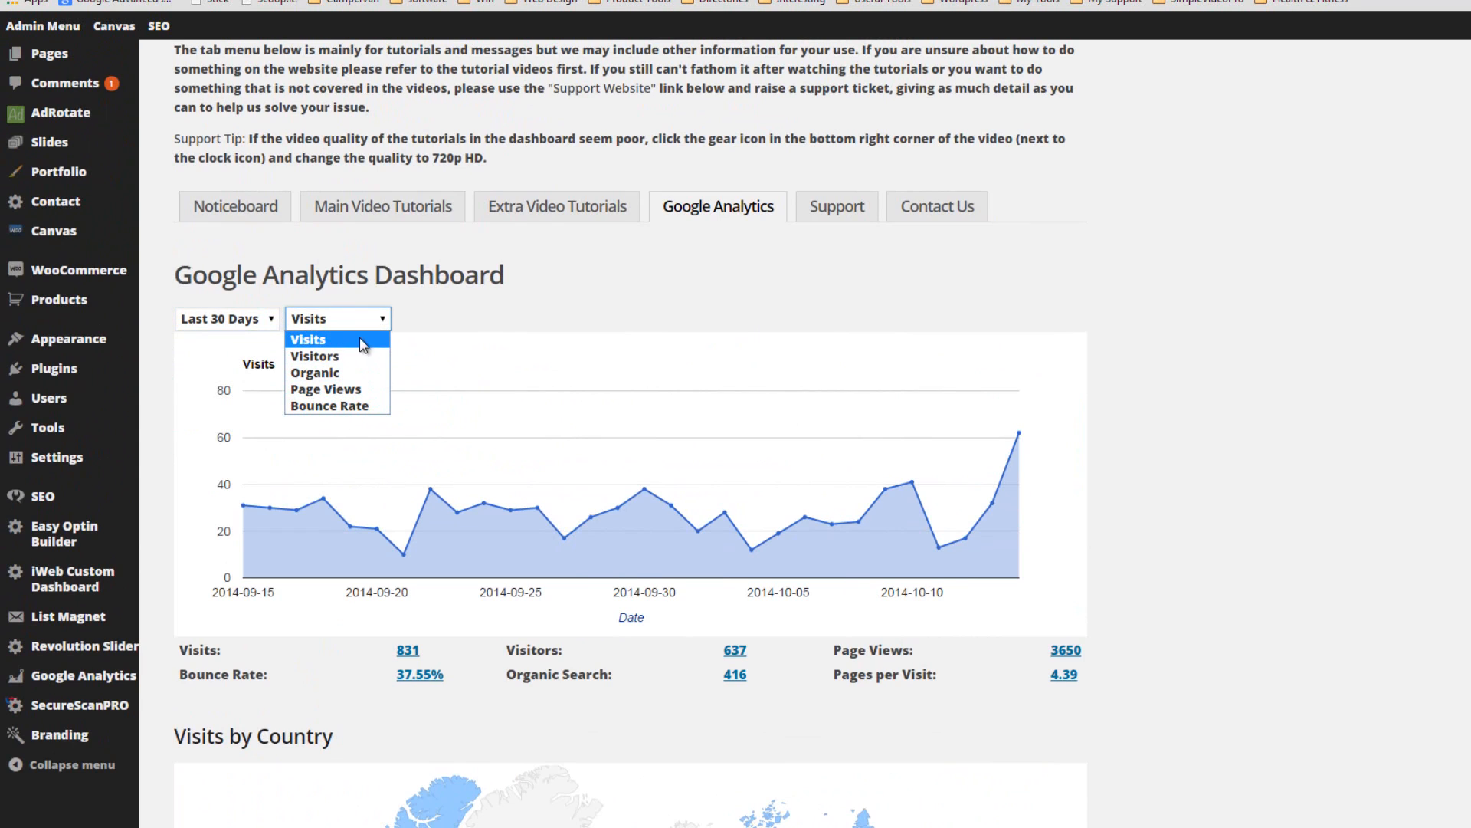
{"action": "left_click", "coordinate": [1032, 285]}
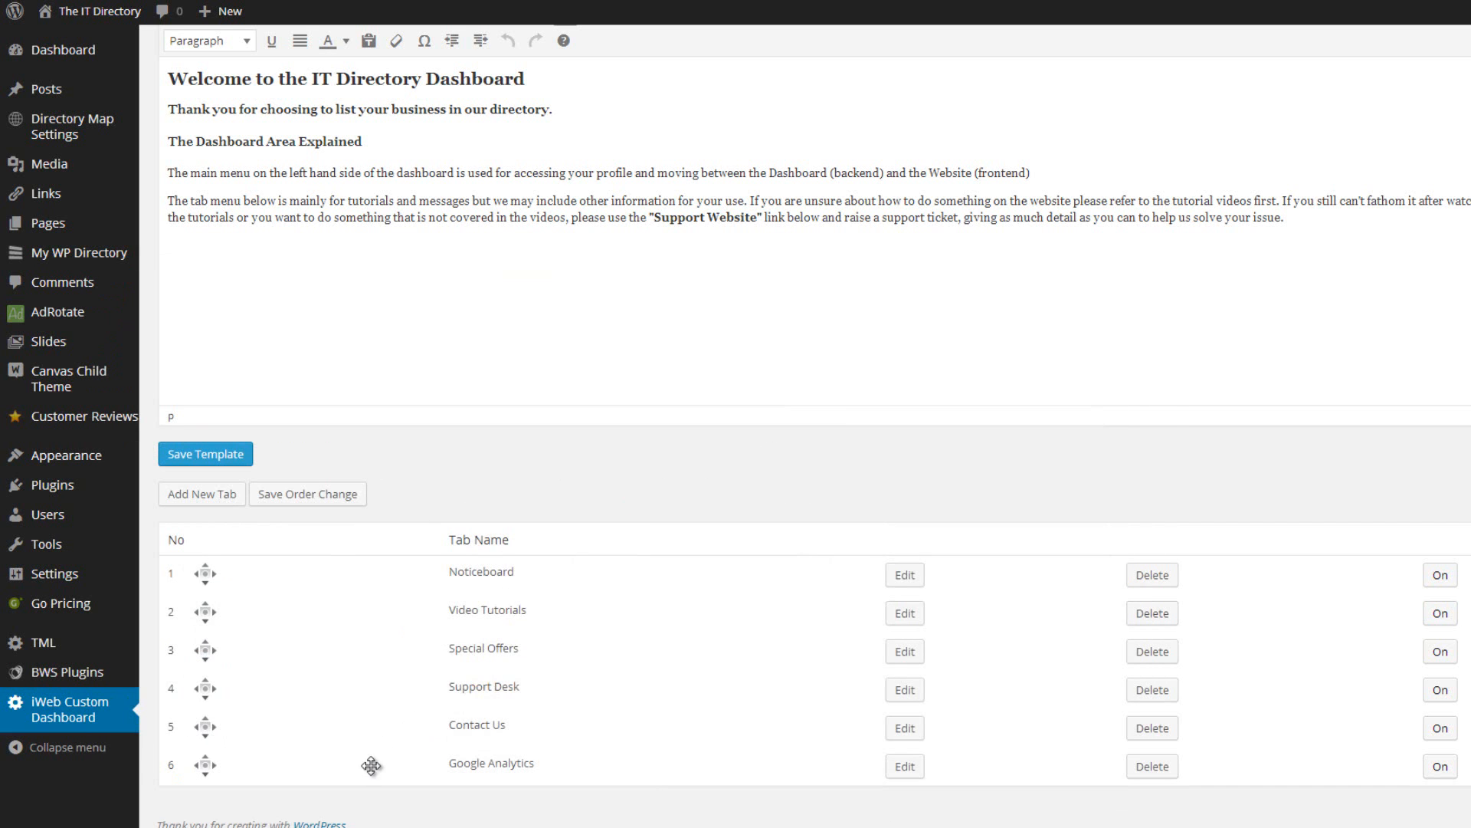
Add a new dashboard tab with tab type Page URL and name it Web Design Service.
{"action": "left_click", "coordinate": [212, 498]}
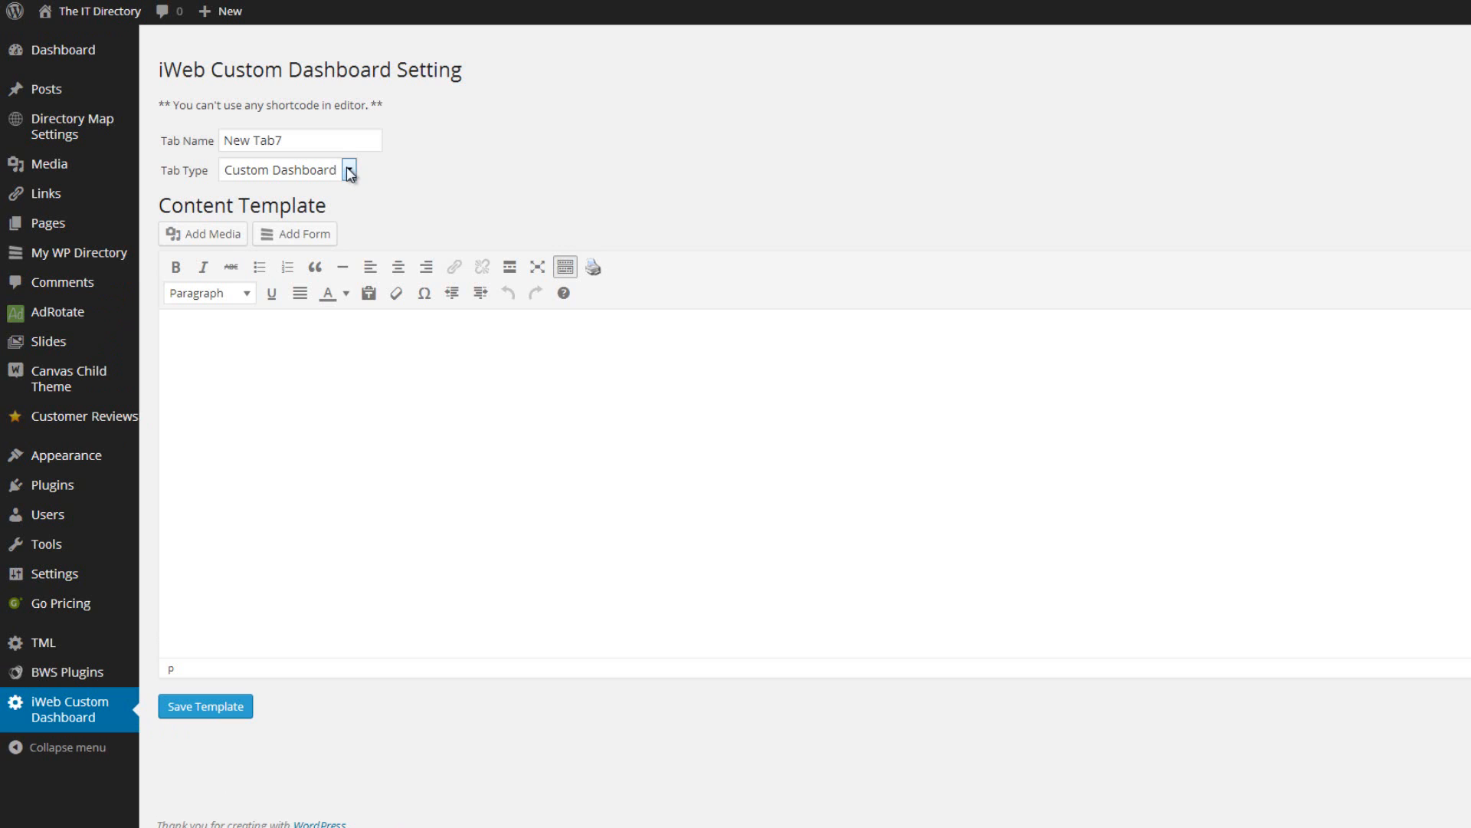
{"action": "left_click", "coordinate": [349, 169]}
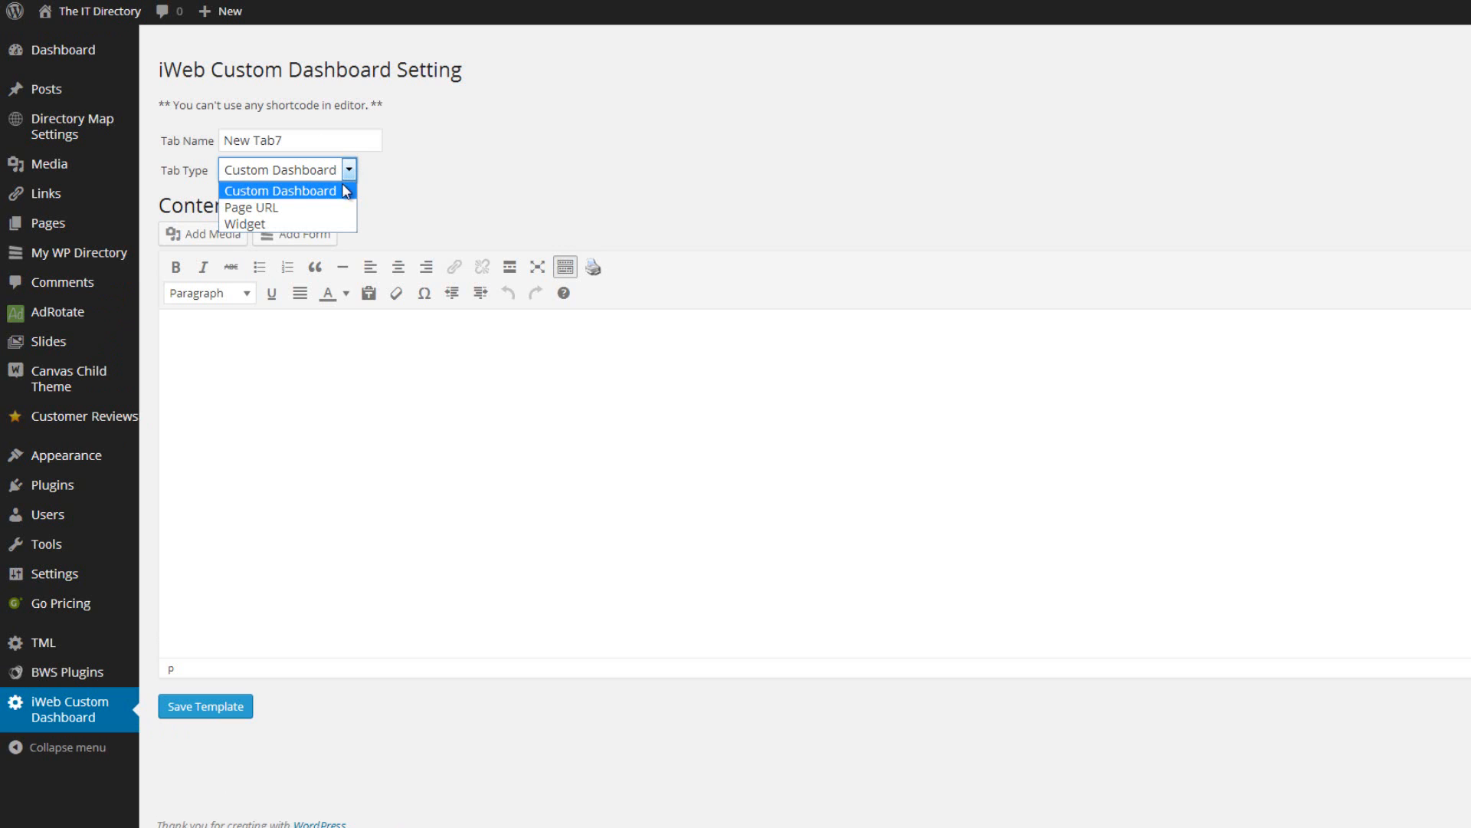
{"action": "left_click", "coordinate": [277, 212]}
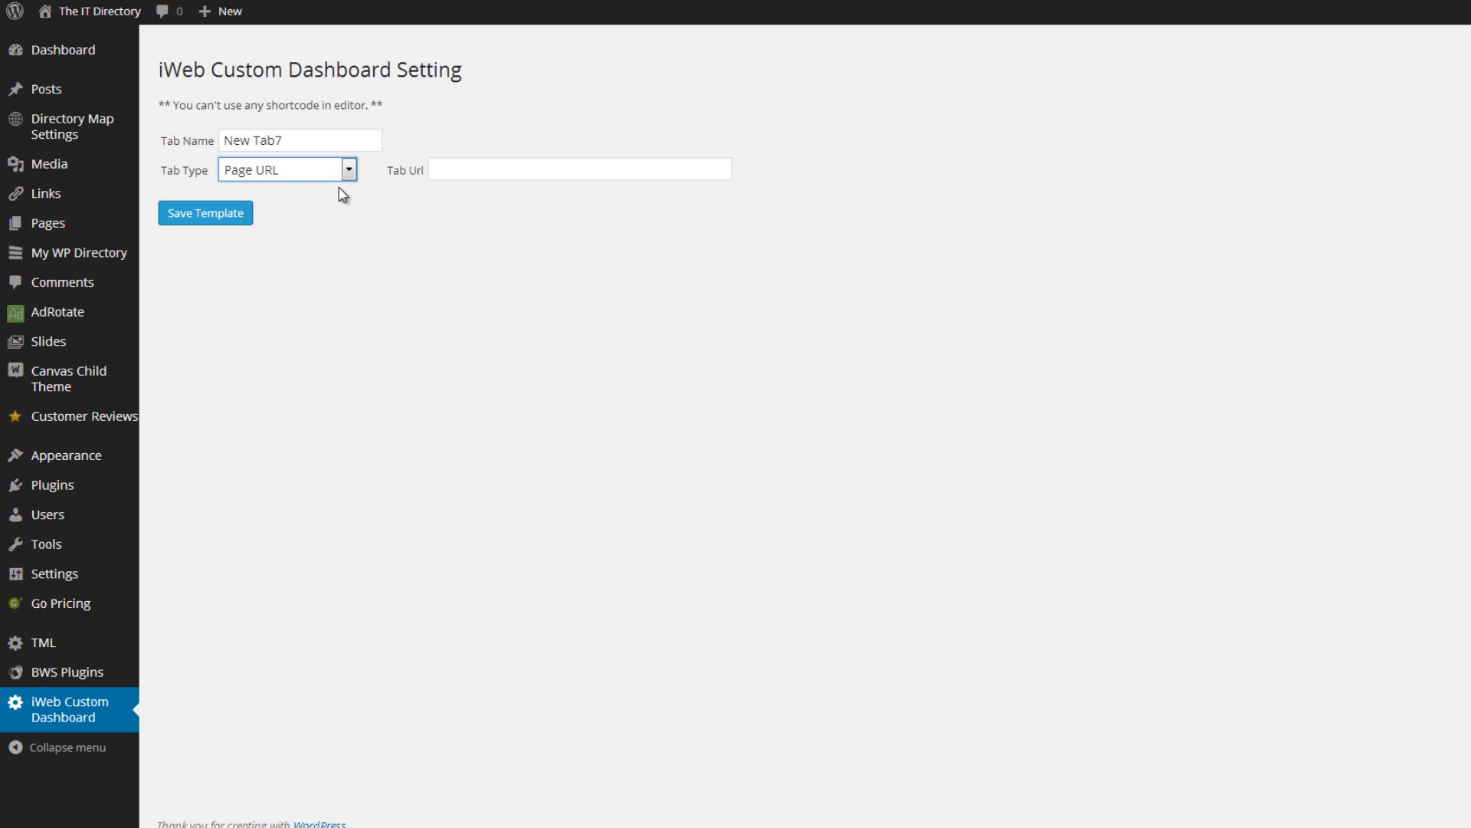
{"action": "left_click_drag", "start_coordinate": [302, 140], "coordinate": [147, 127]}
{"action": "mouse_move", "coordinate": [303, 137]}
{"action": "left_mouse_down"}
{"action": "mouse_move", "coordinate": [272, 137]}
{"action": "mouse_move", "coordinate": [302, 138]}
{"action": "left_mouse_up"}
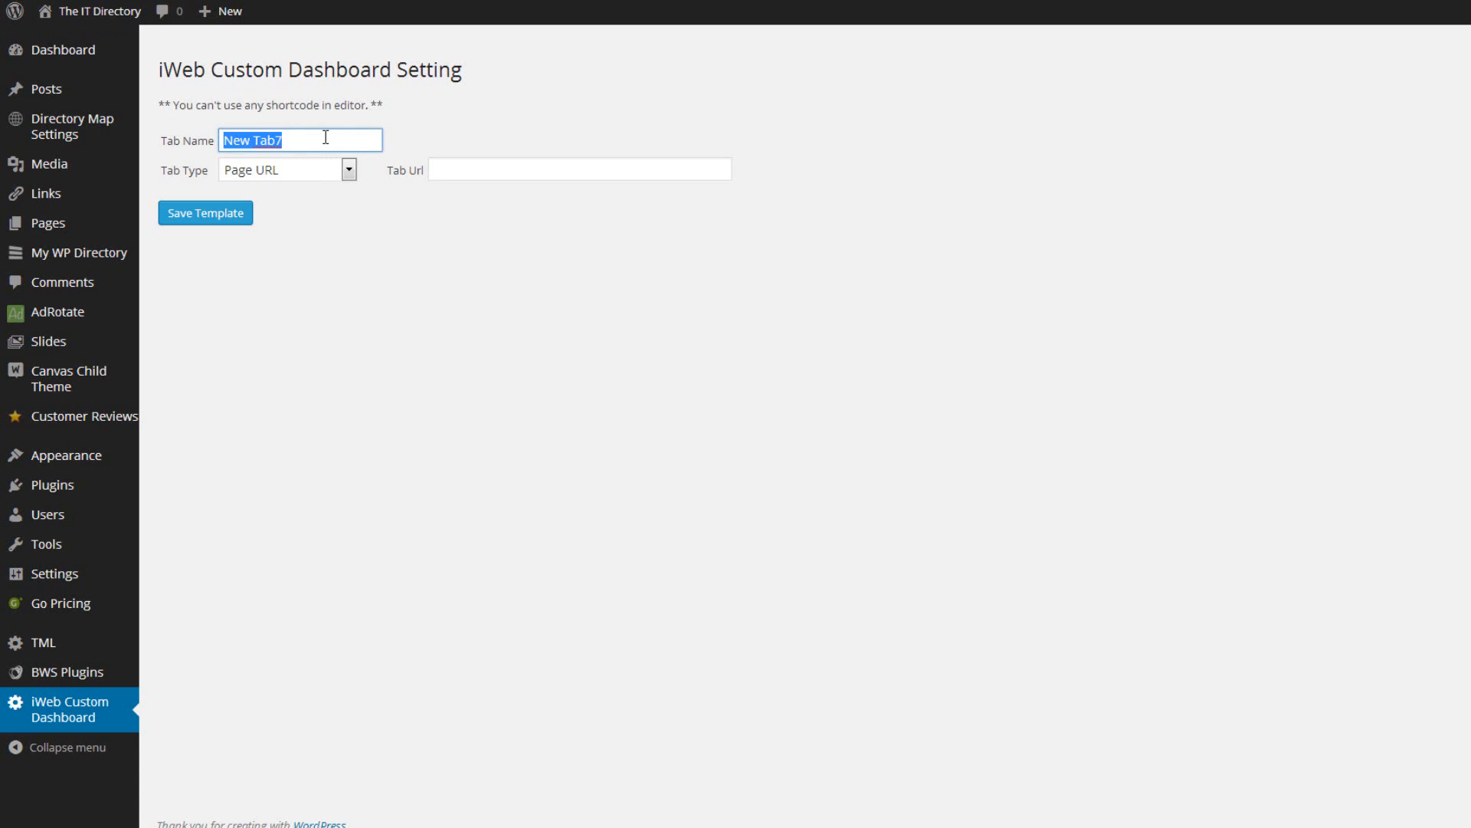
{"action": "type", "text": "Web Design Service"}
{"action": "left_click", "coordinate": [656, 175]}
{"action": "type", "text": "http://"}
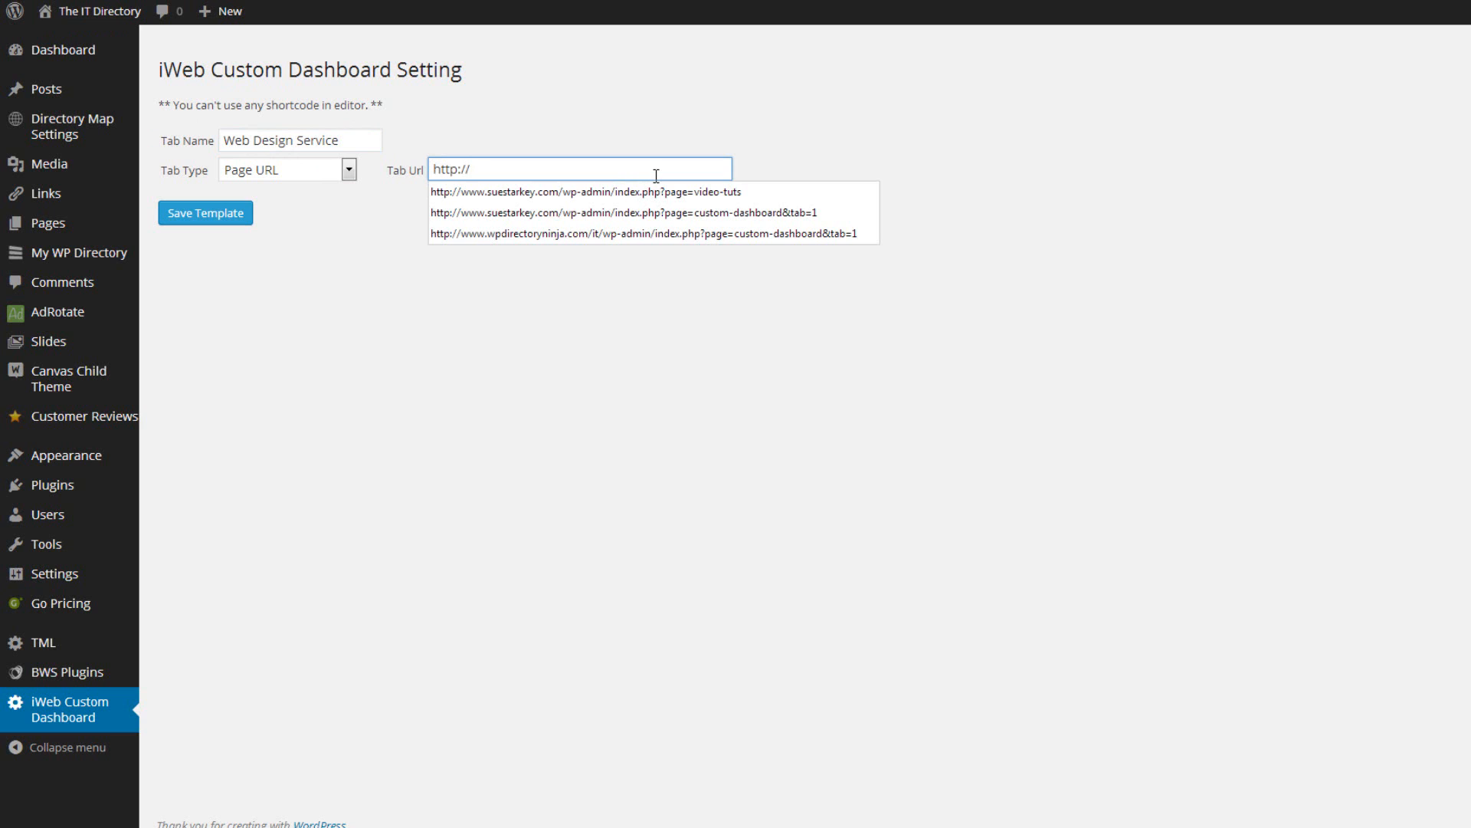
{"action": "type", "text": "www.google"}
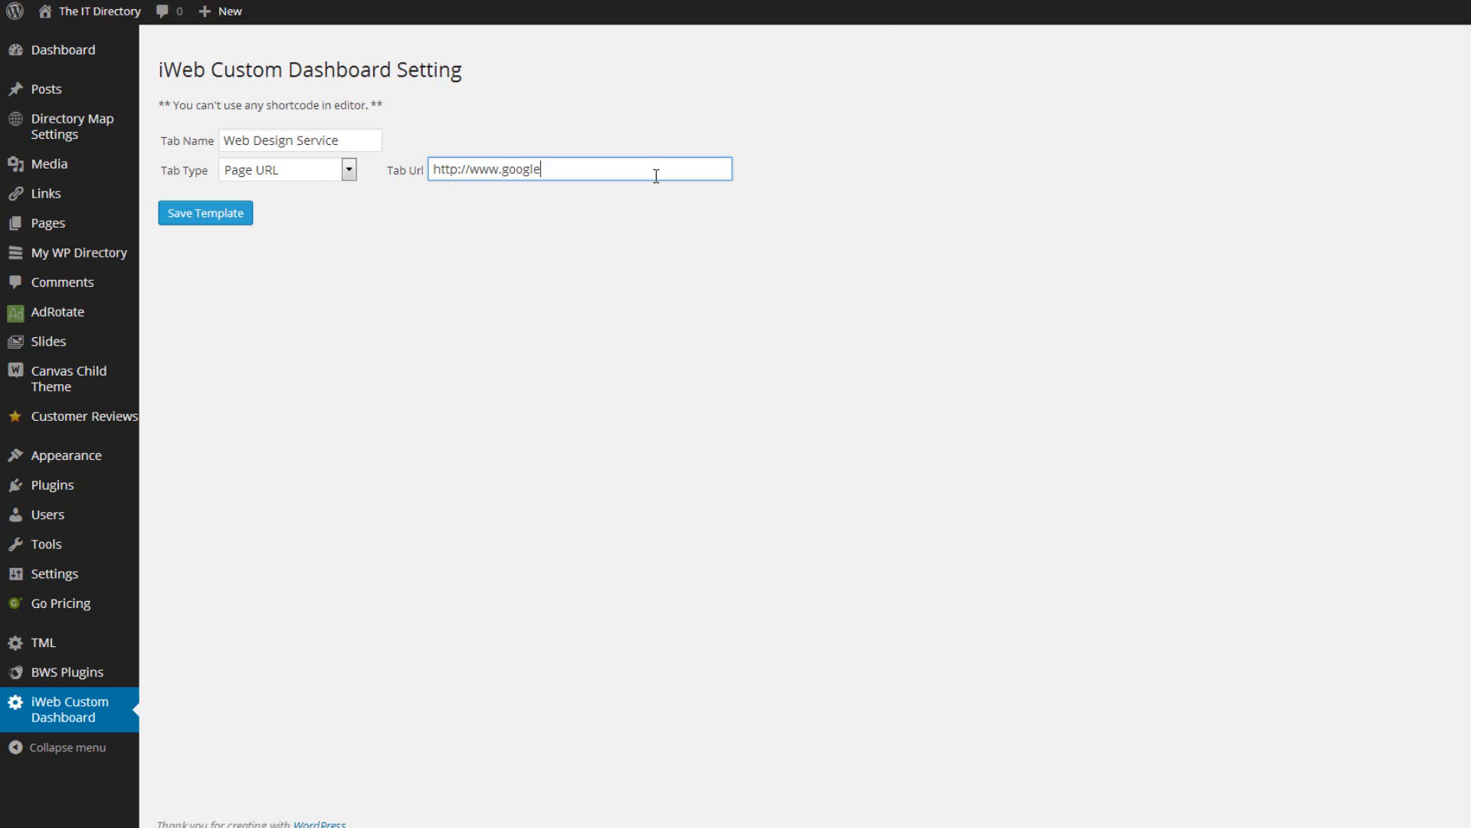
{"action": "type", "text": ".com"}
{"action": "left_click_drag", "start_coordinate": [350, 141], "coordinate": [206, 146]}
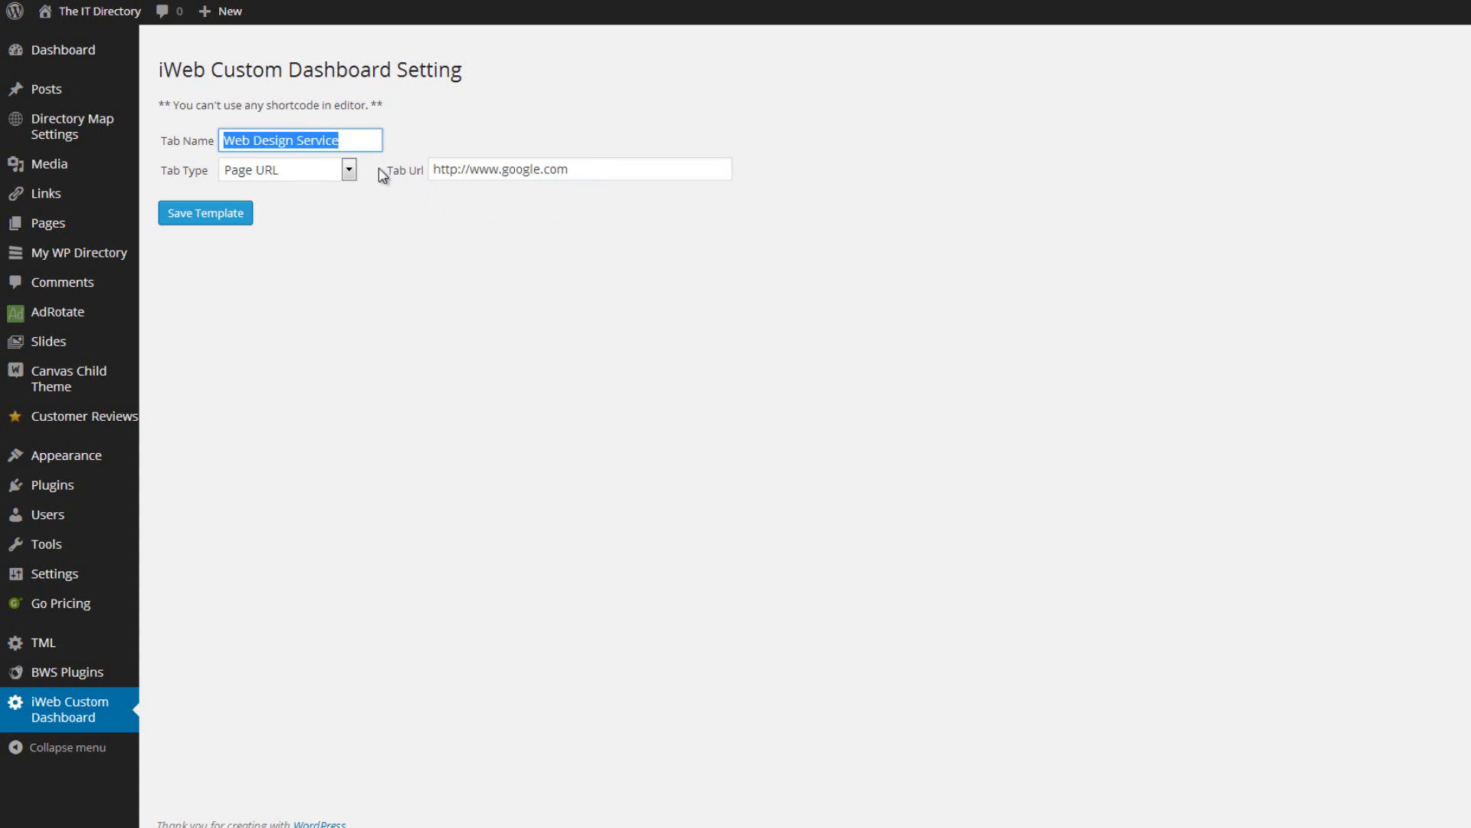
{"action": "left_click_drag", "start_coordinate": [580, 170], "coordinate": [380, 170]}
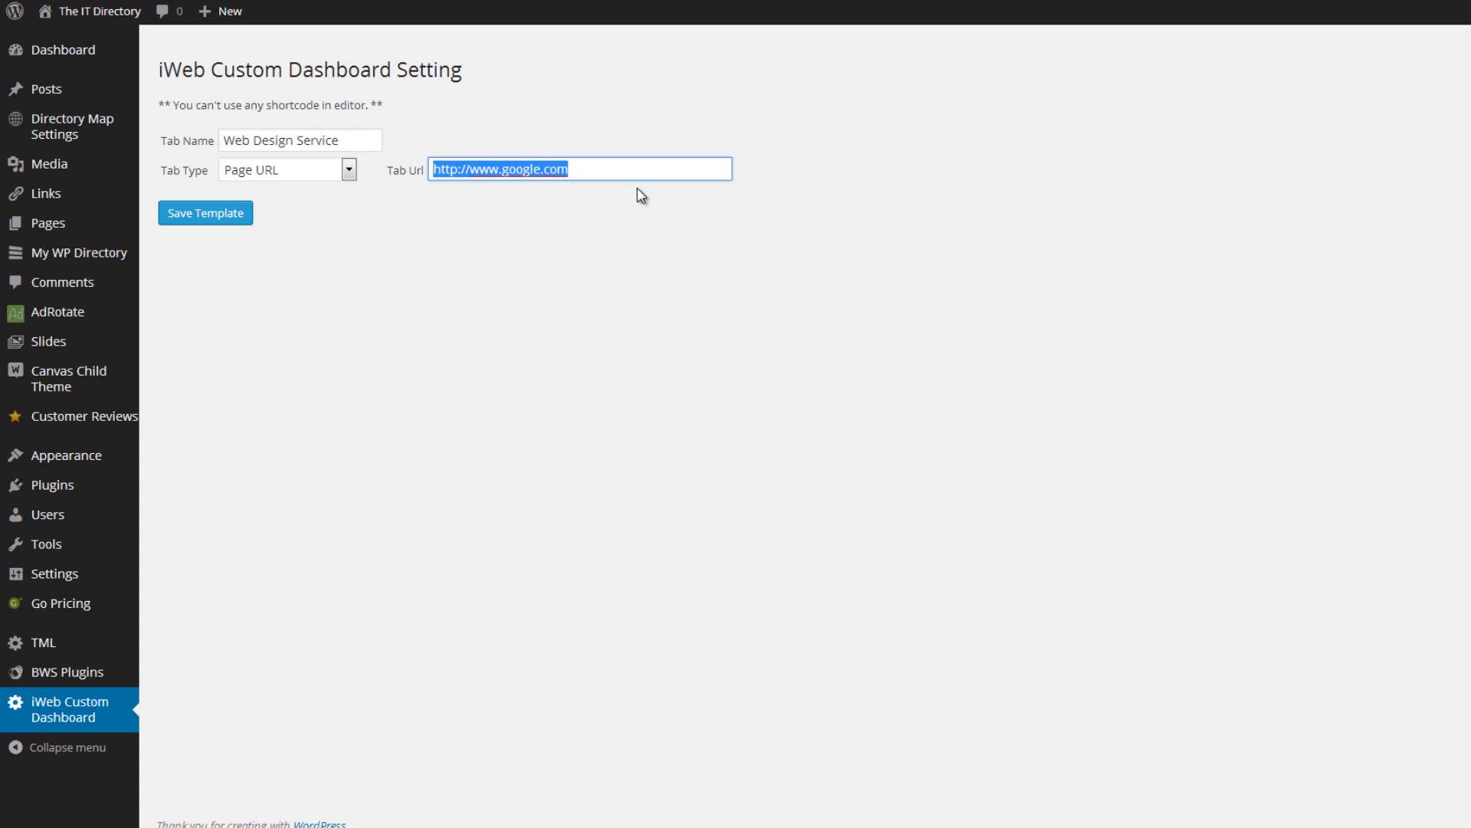
{"action": "left_click", "coordinate": [193, 215]}
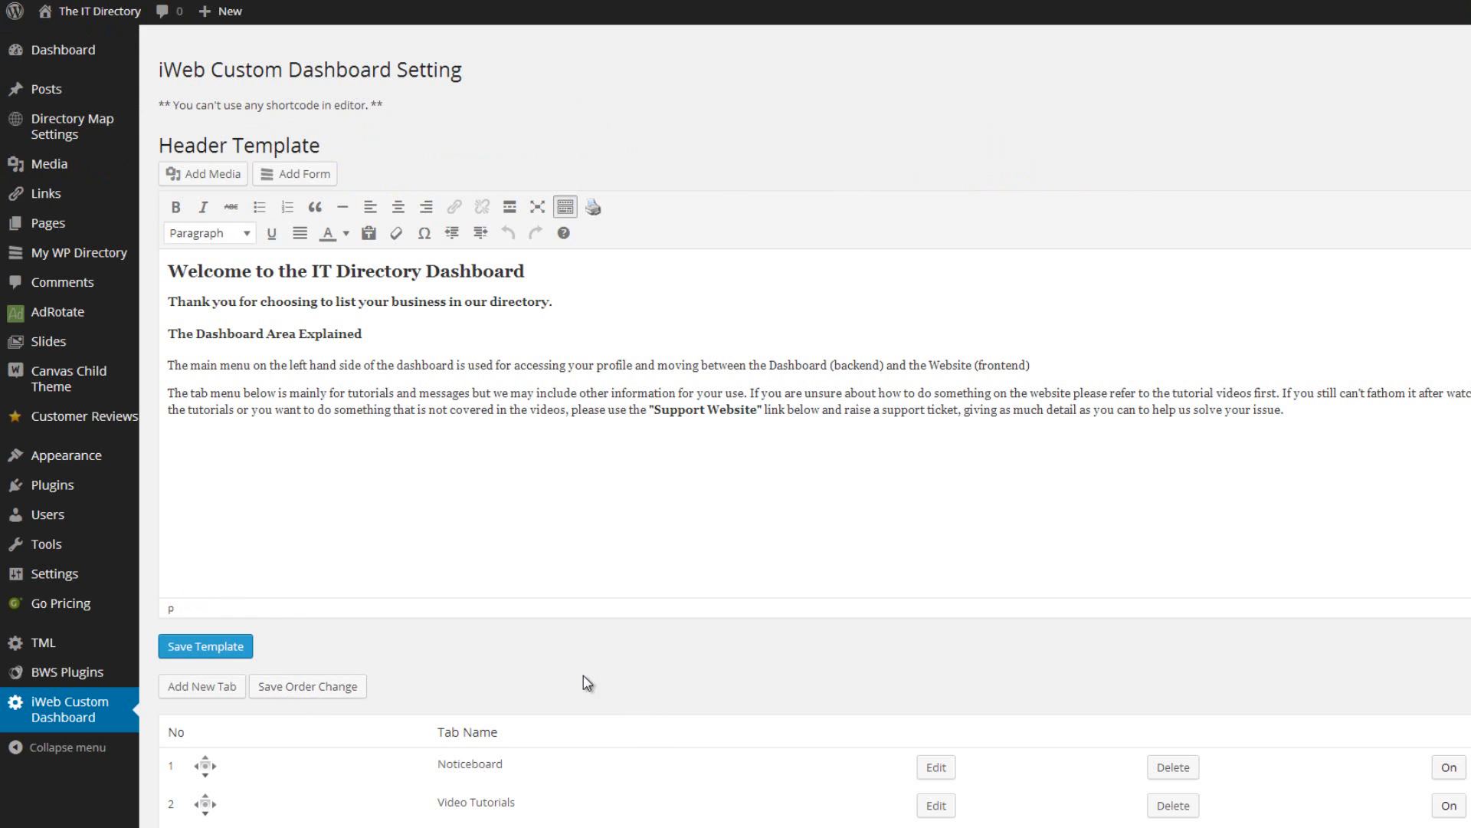
Delete the Google Analytics and Web Design Service tabs from the tab list.
{"action": "scroll", "coordinate": [571, 682], "scroll_direction": "down", "scroll_amount": 3}
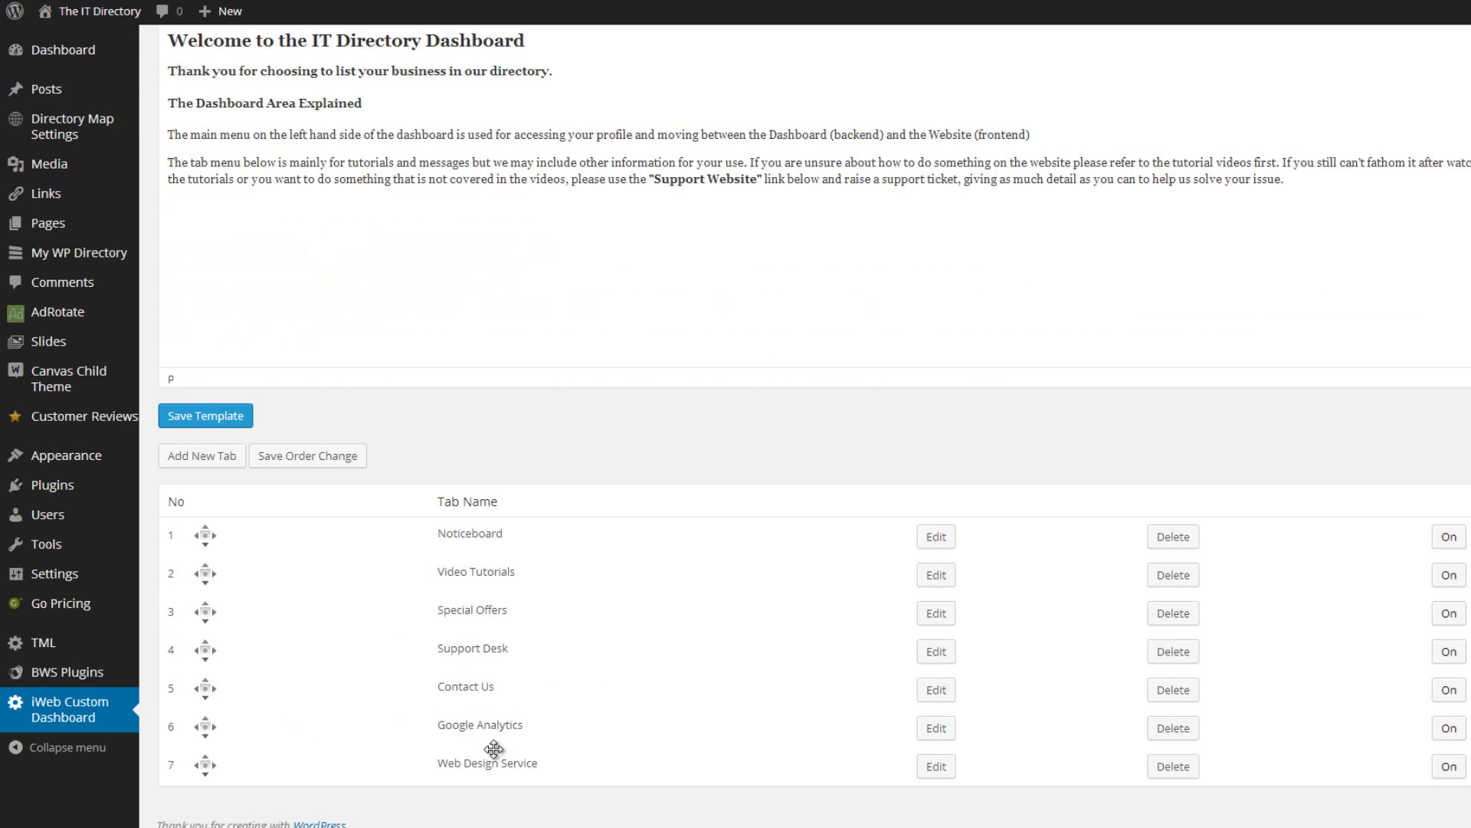
{"action": "left_click", "coordinate": [1173, 728]}
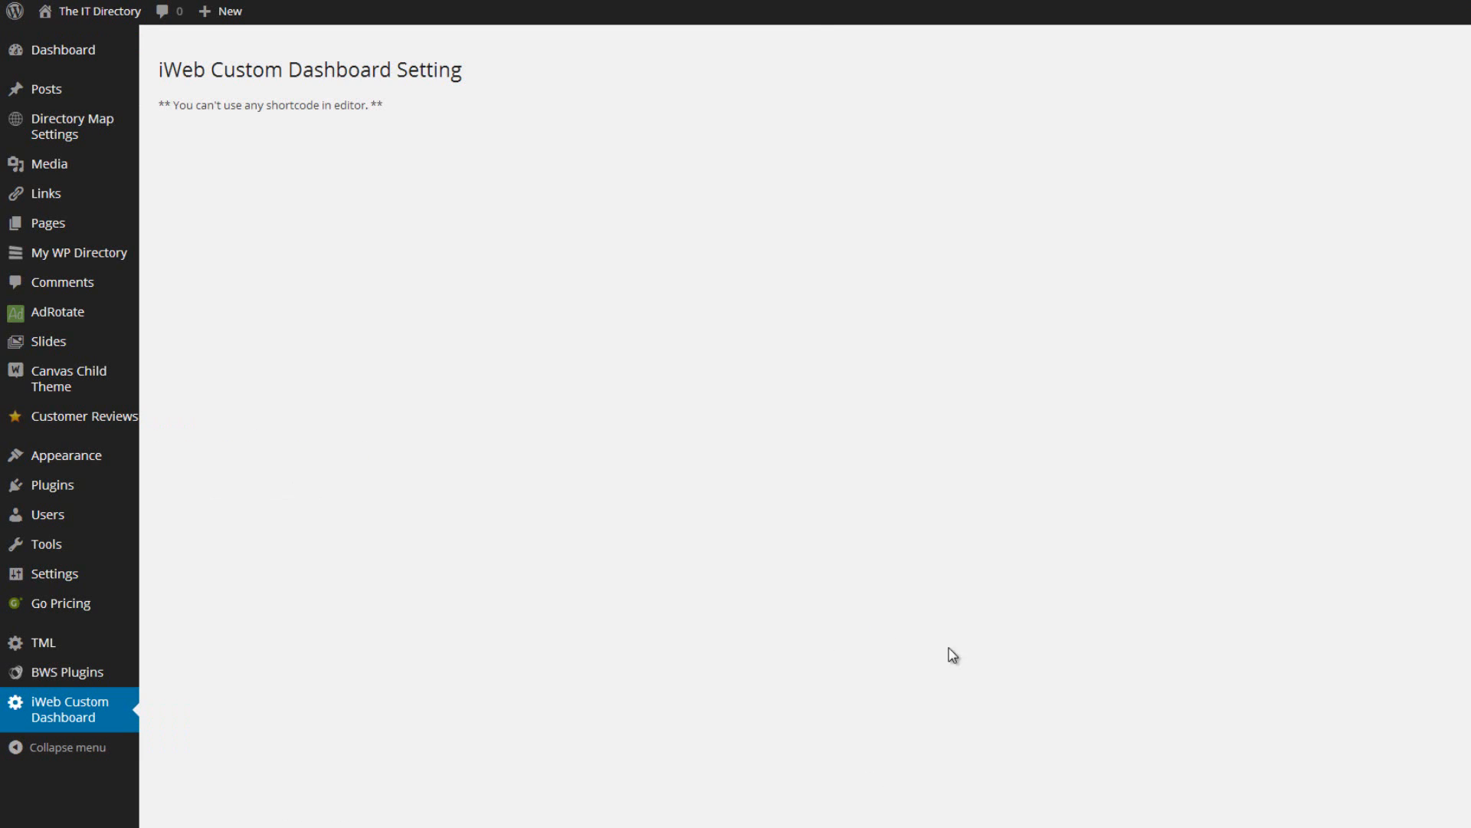
{"action": "scroll", "coordinate": [1011, 667], "scroll_direction": "down", "scroll_amount": 3}
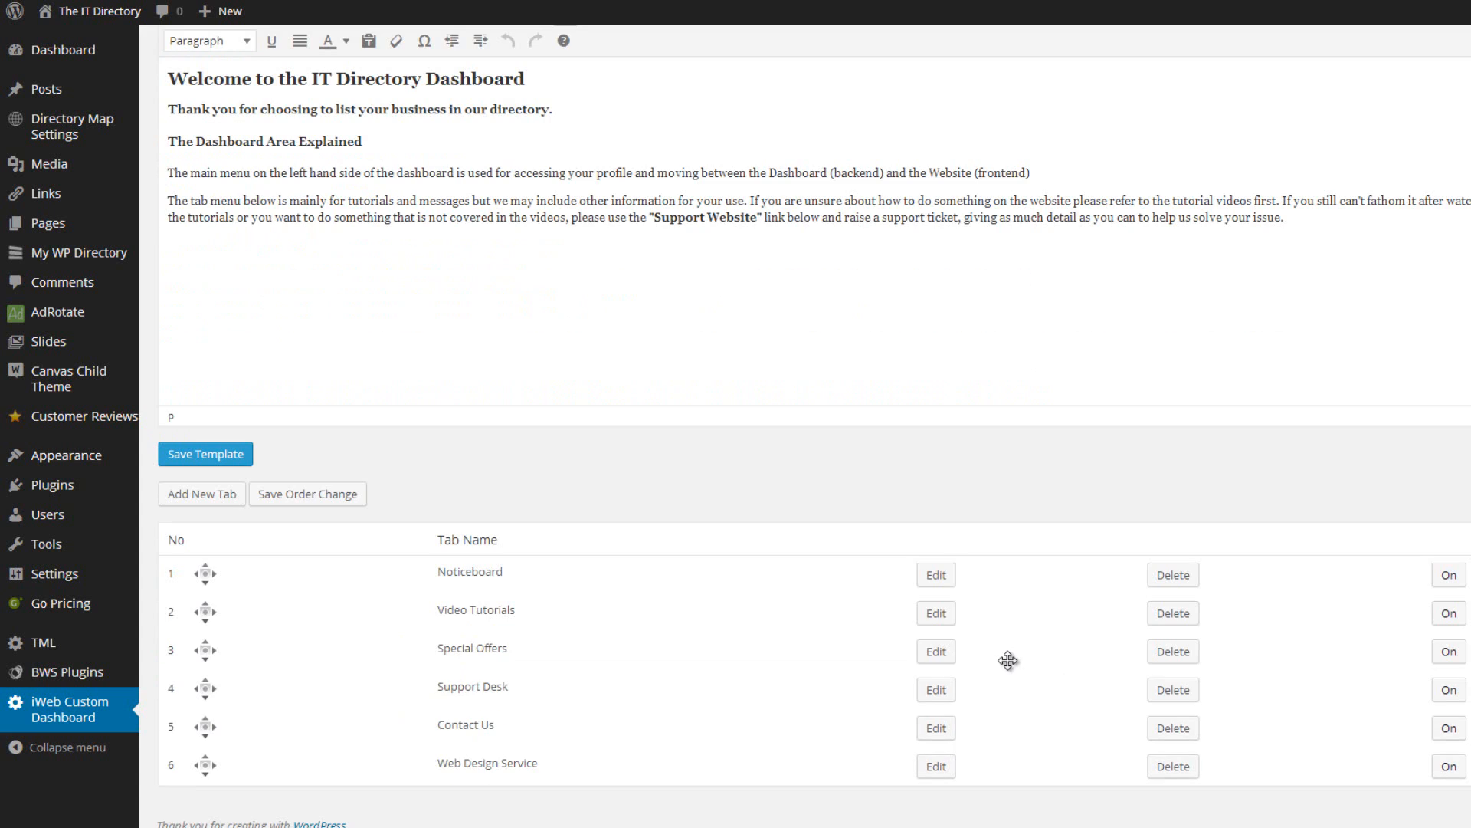
{"action": "left_click", "coordinate": [1174, 767]}
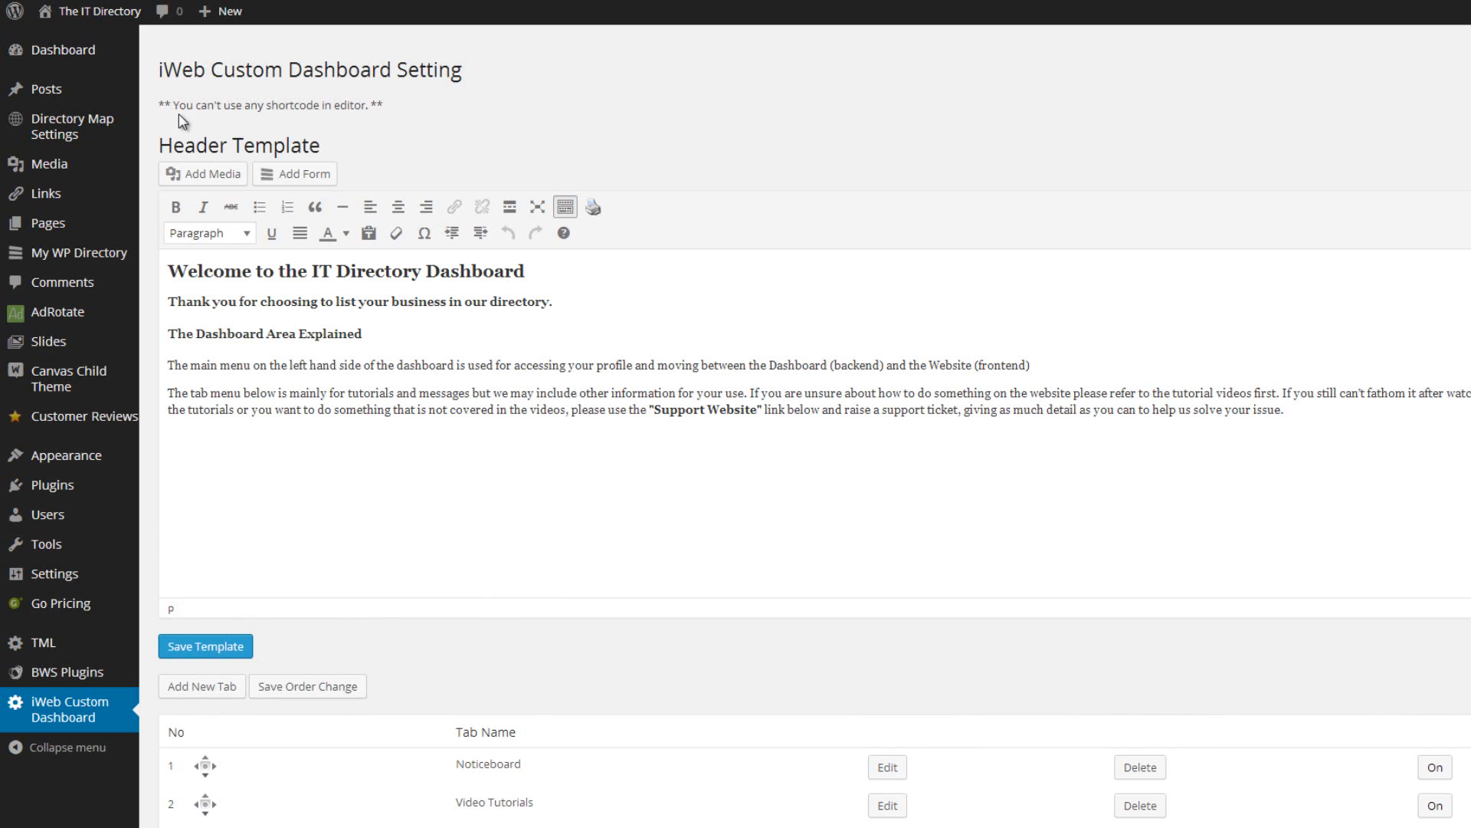
Open the iWeb Custom Dashboard page under Dashboard and check its header text and tab row.
{"action": "mouse_move", "coordinate": [72, 53]}
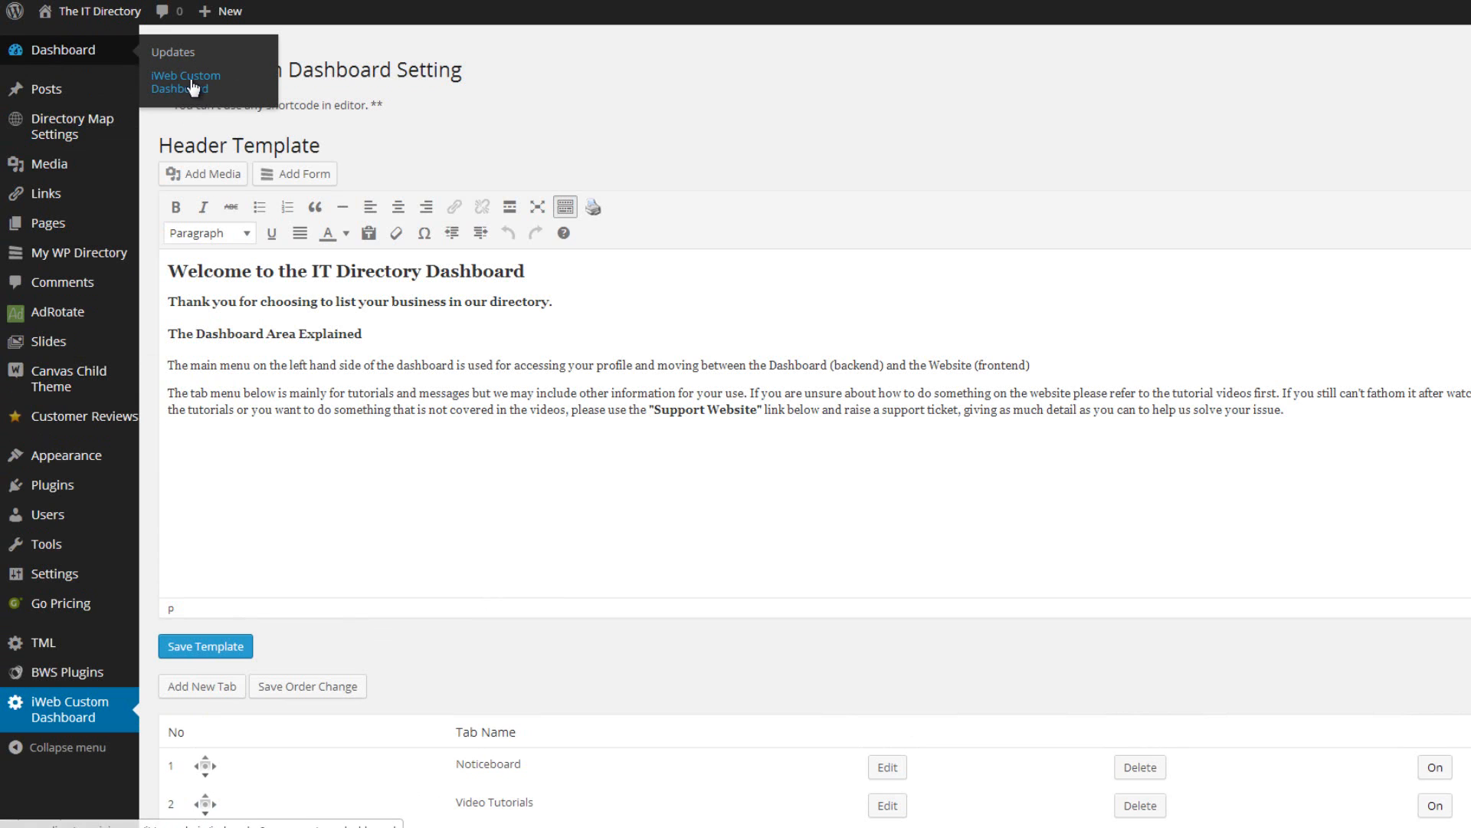
{"action": "left_click", "coordinate": [193, 88]}
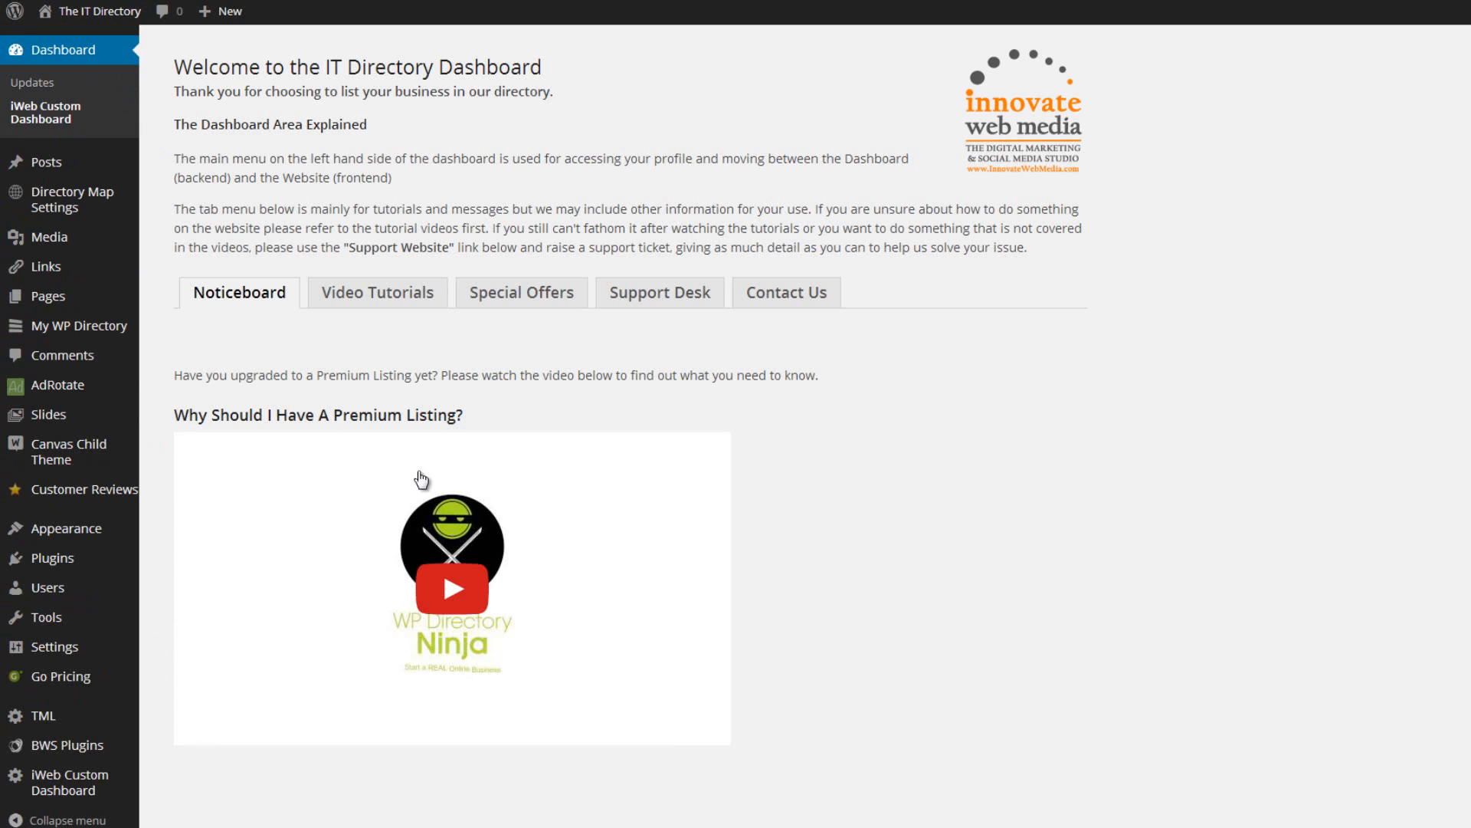
{"action": "scroll", "coordinate": [1144, 392], "scroll_direction": "down", "scroll_amount": 1}
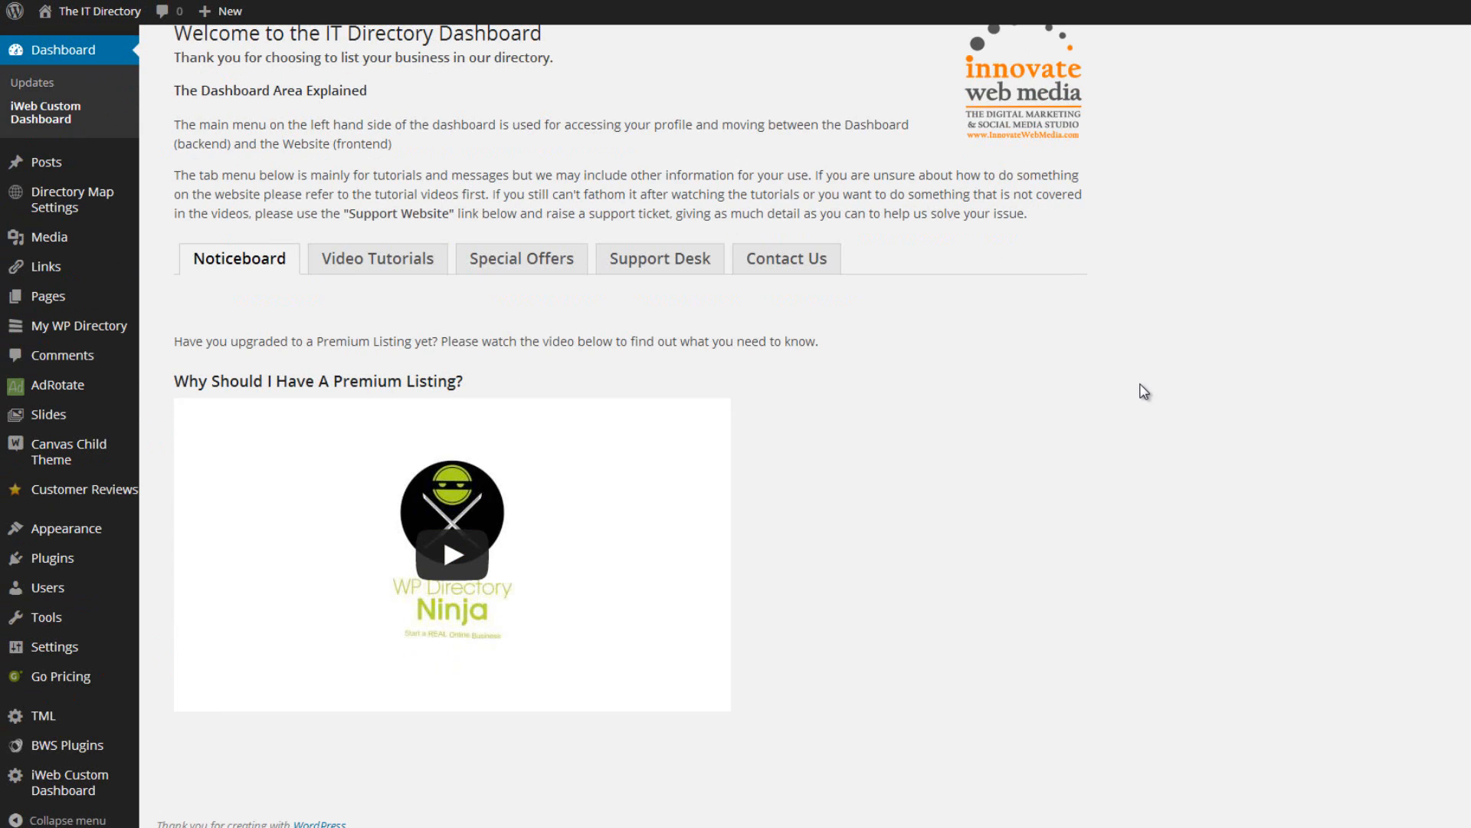
{"action": "scroll", "coordinate": [1145, 395], "scroll_direction": "up", "scroll_amount": 1}
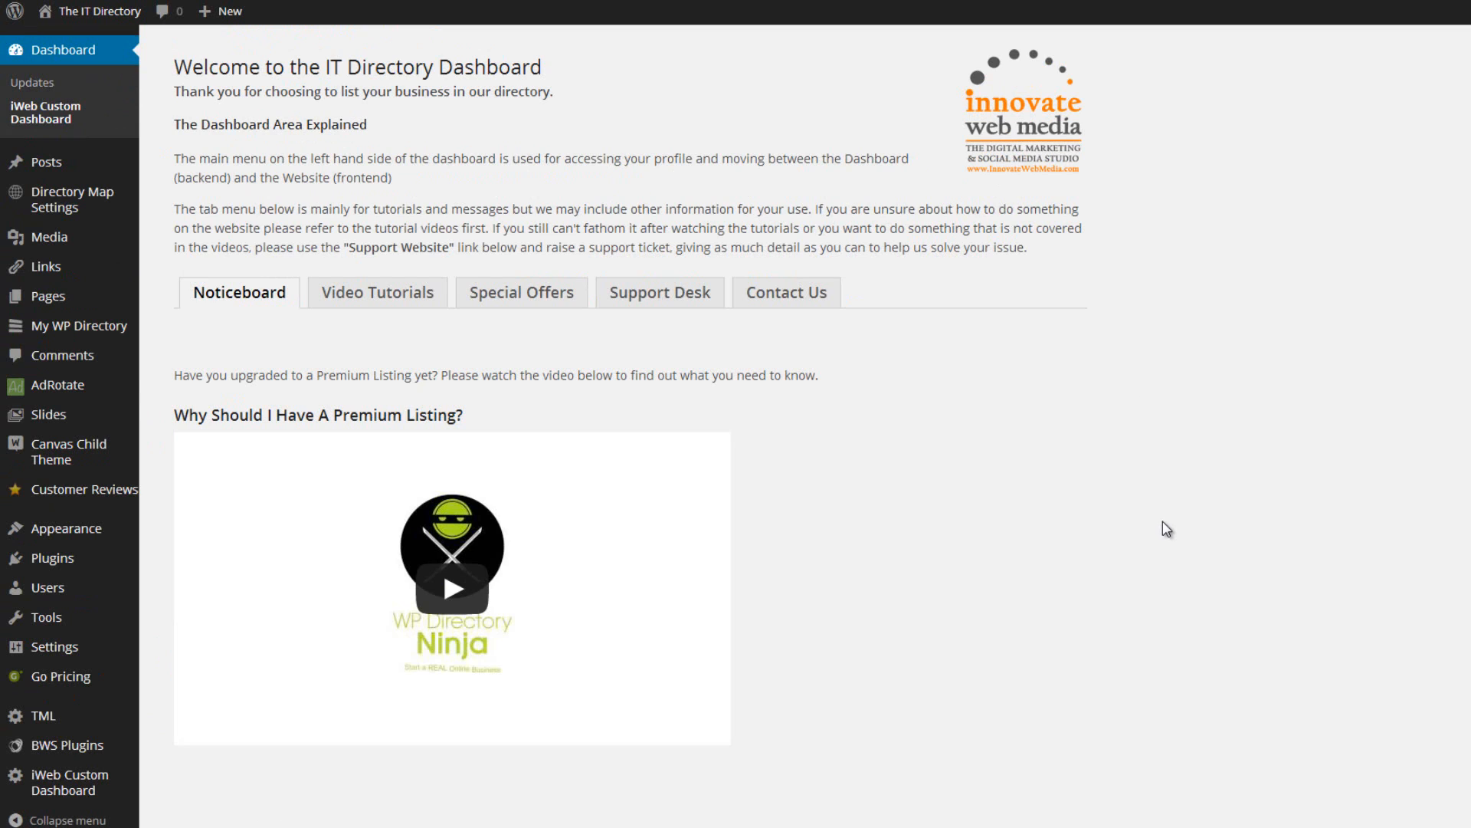